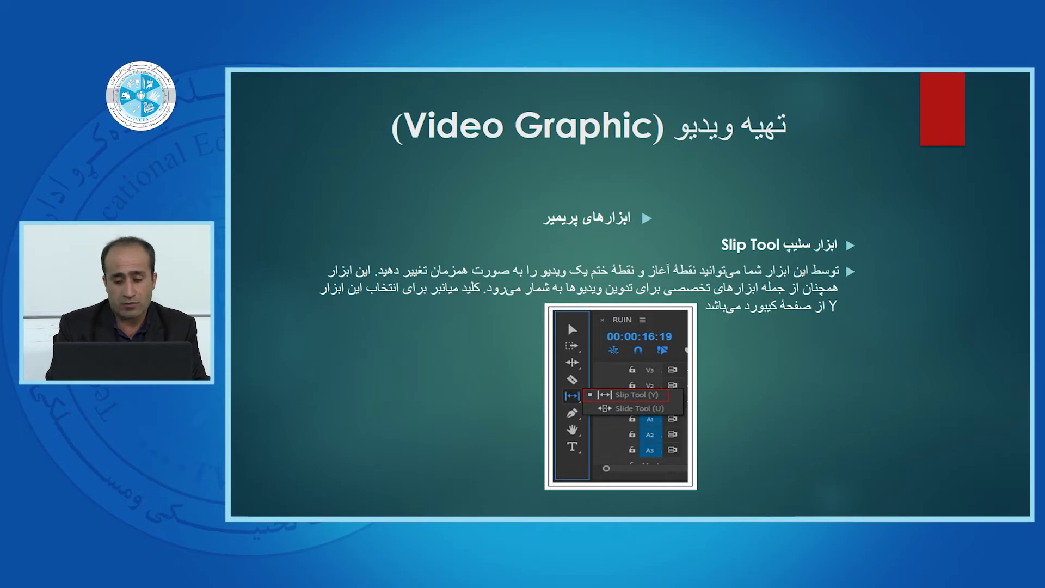
# Step: Switch to Premiere Pro and activate the Slip Tool
pyautogui.hotkey('alt', 'Tab')
pyautogui.hotkey('alt', 'Tab')
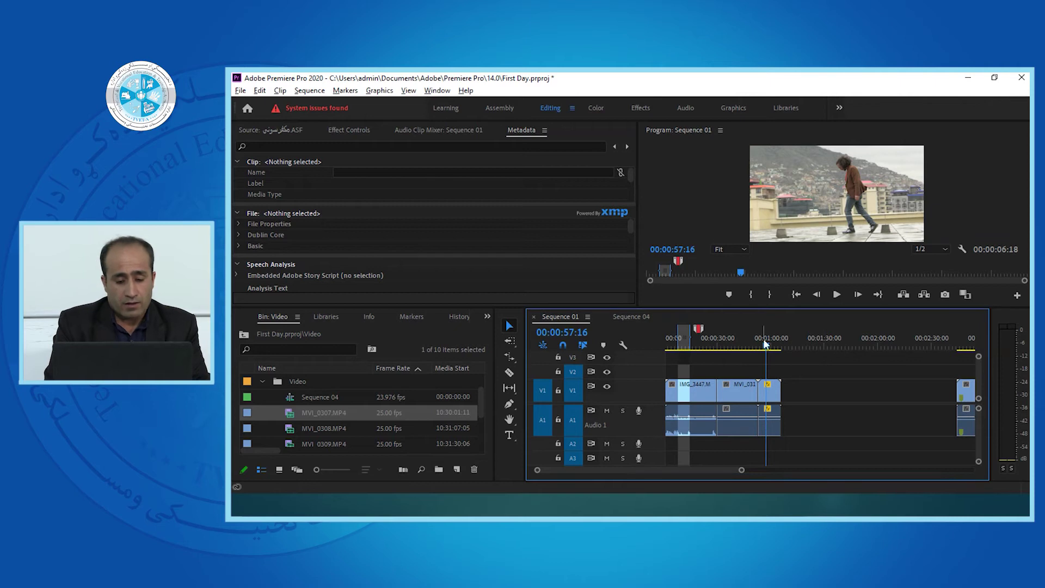
pyautogui.click(509, 390)
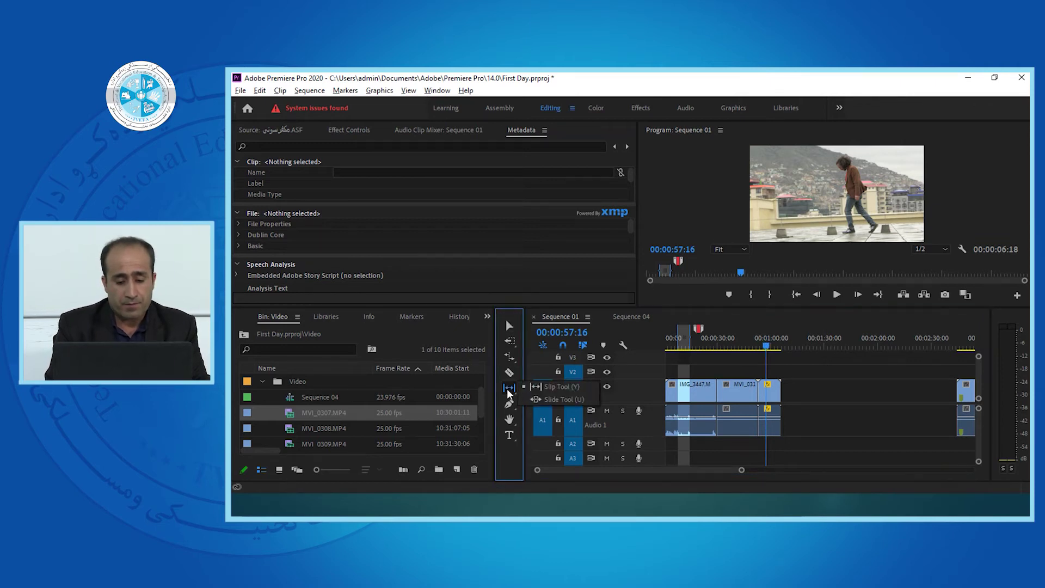
pyautogui.click(548, 386)
# Step: Split the MVI_0310.MP4 clip at 00:00:42:19 and return to the Selection tool
pyautogui.moveTo(764, 342); pyautogui.dragTo(742, 343)
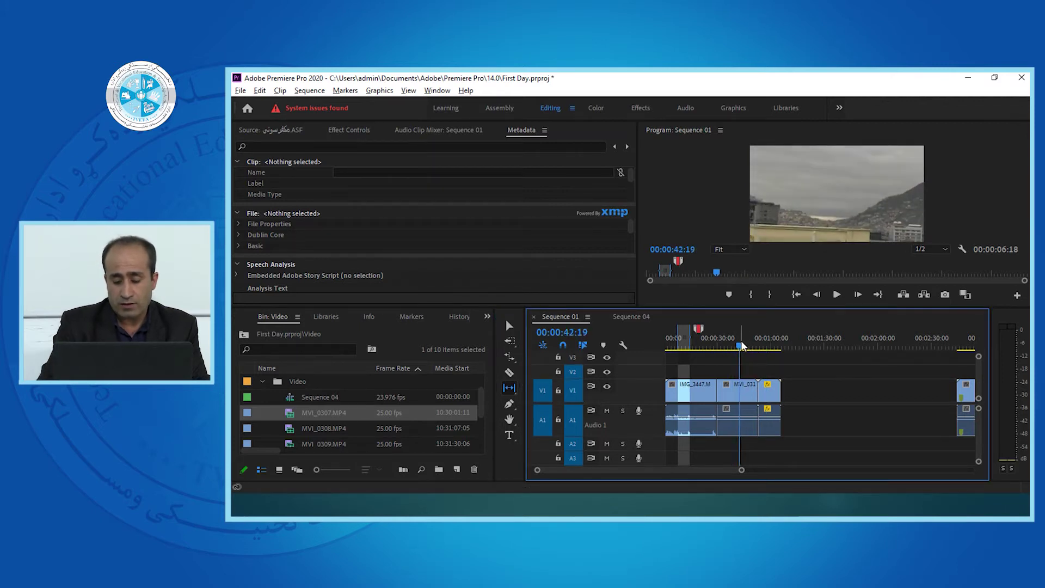
pyautogui.press('=')
pyautogui.press('=')
pyautogui.hotkey('ctrl', 'k')
pyautogui.press('v')
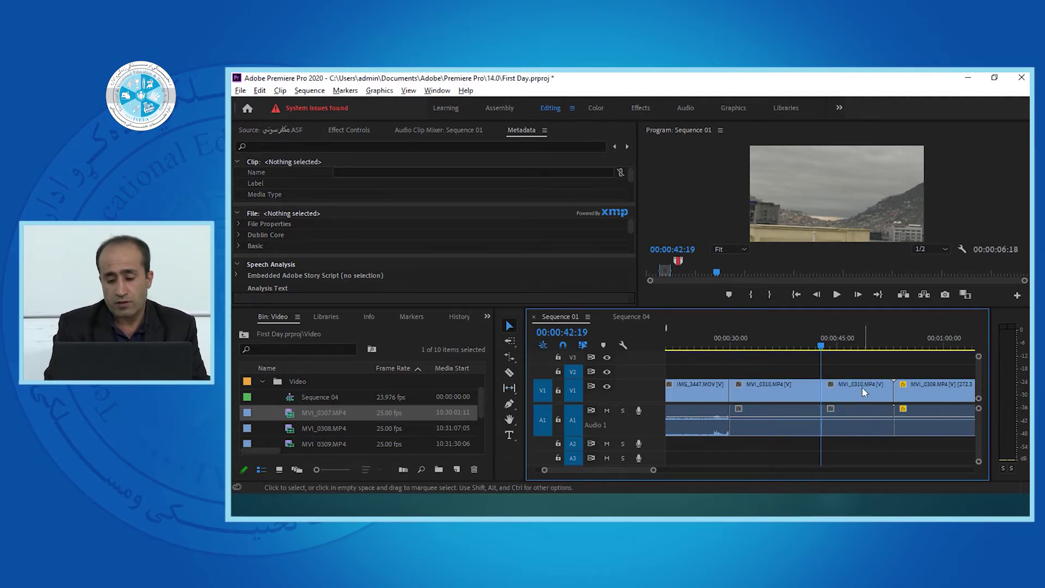
# Step: Delete the second piece of MVI_0310.MP4 and close the gap it leaves before MVI_0309.MP4
pyautogui.click(861, 388)
pyautogui.press('Delete')
pyautogui.click(861, 386)
pyautogui.press('Delete')
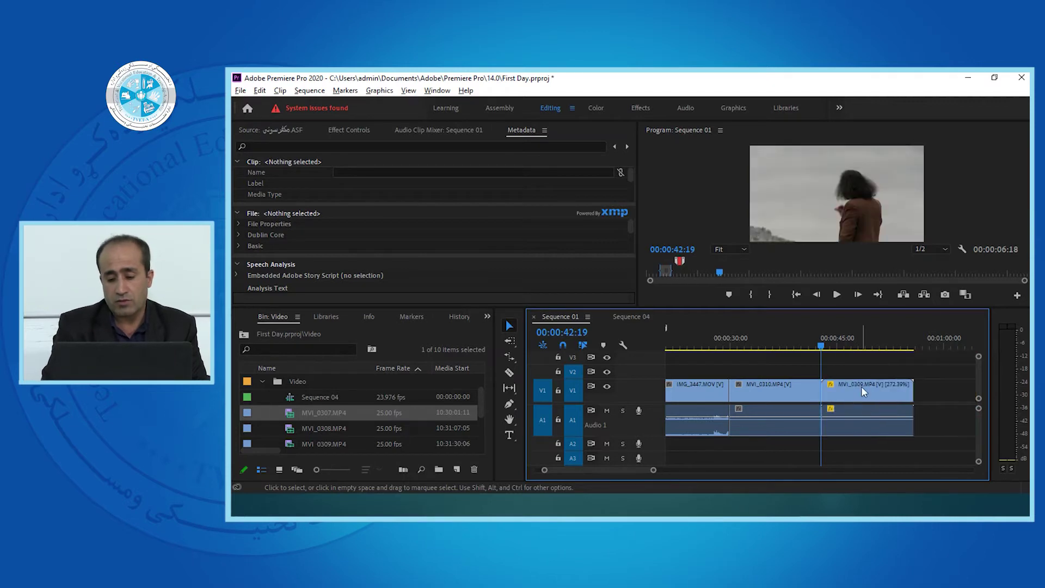
# Step: Trim the start of the MVI_0309.MP4 clip and close the gap in front of it
pyautogui.moveTo(842, 384); pyautogui.dragTo(866, 387)
pyautogui.press('Delete')
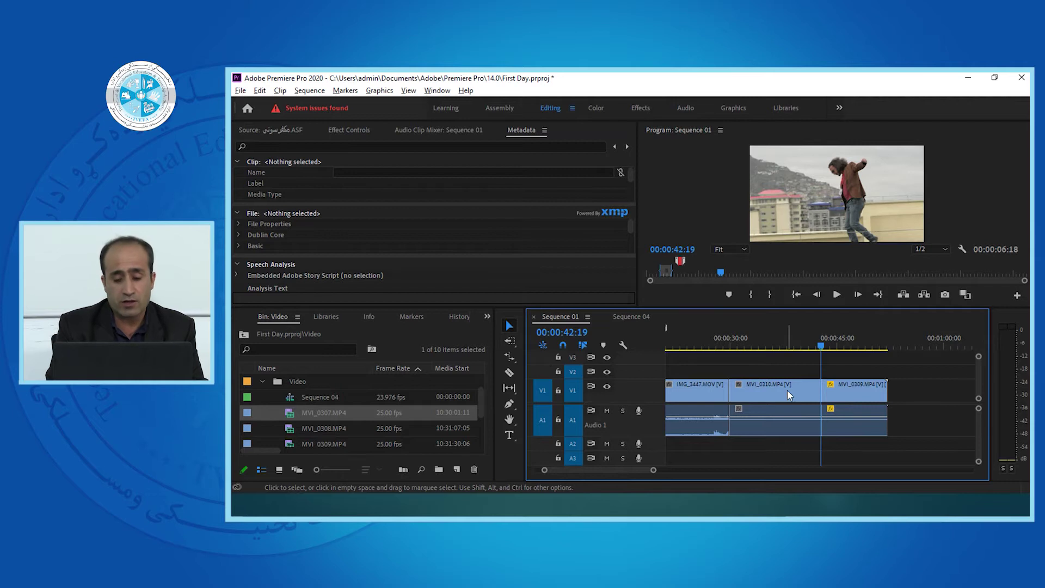
# Step: Check the start and end of the remaining MVI_0310.MP4 clip and delete it from the timeline
pyautogui.moveTo(764, 338)
pyautogui.mouseDown()
pyautogui.moveTo(749, 338)
pyautogui.moveTo(812, 347)
pyautogui.moveTo(747, 344)
pyautogui.moveTo(763, 348)
pyautogui.moveTo(736, 336)
pyautogui.moveTo(746, 333)
pyautogui.mouseUp()
pyautogui.press('Up')
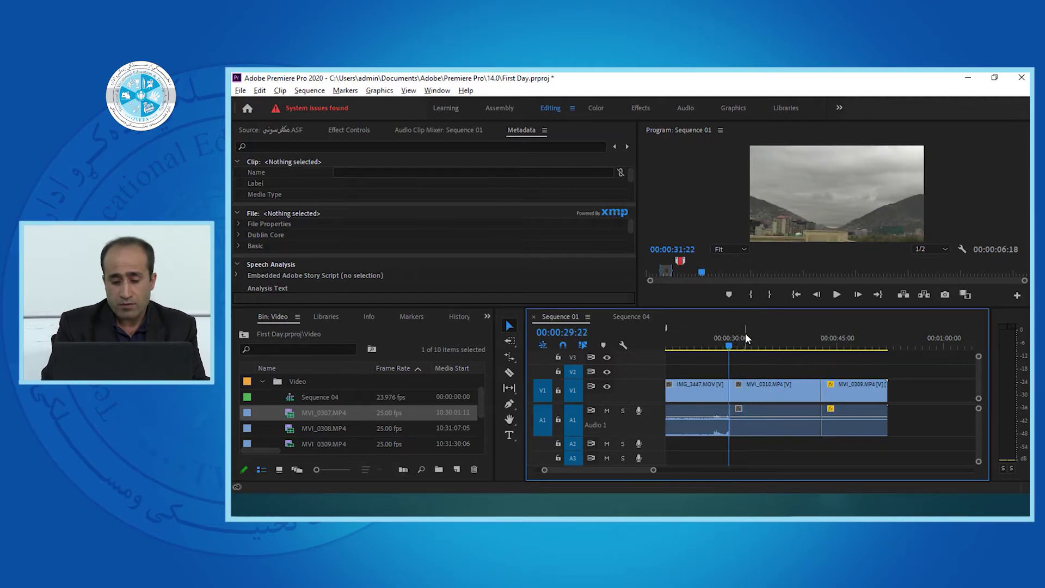
pyautogui.press('Down')
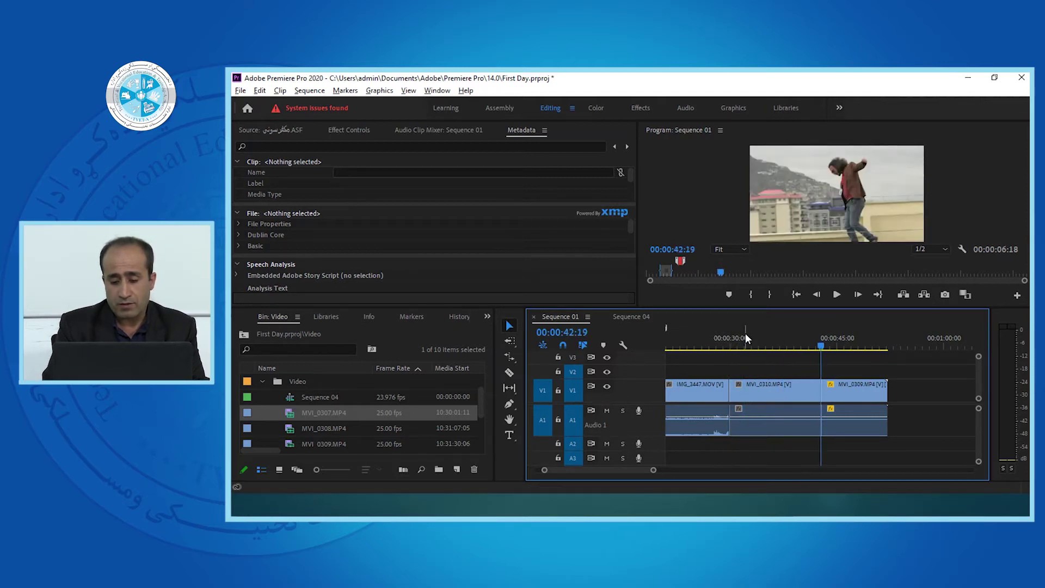
pyautogui.click(789, 391)
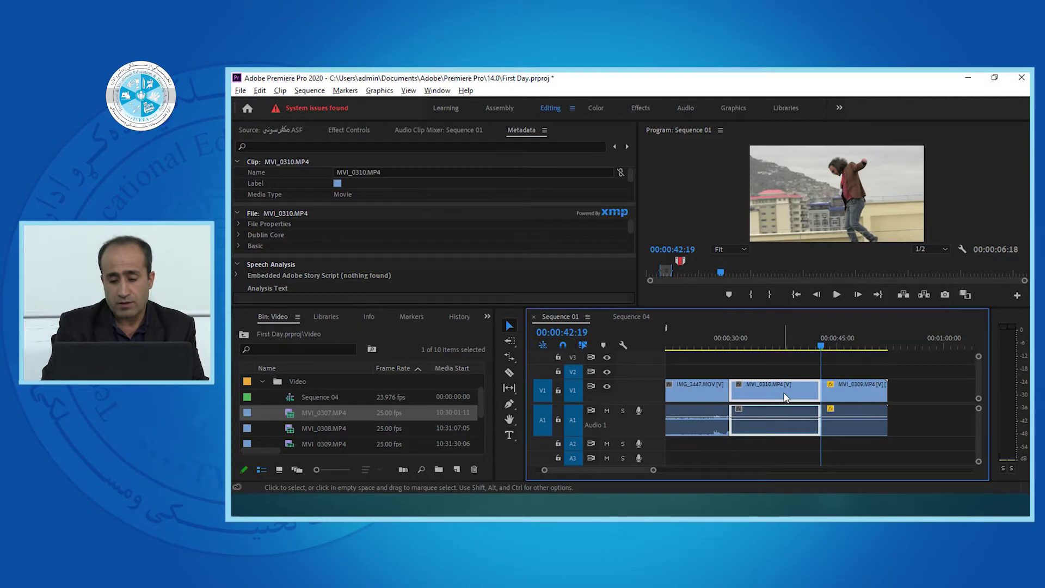
pyautogui.press('Delete')
# Step: Extend the start of the MVI_0309.MP4 clip back into the gap and set its speed to 100%
pyautogui.moveTo(821, 391); pyautogui.dragTo(795, 390)
pyautogui.scroll(2, 812, 375)
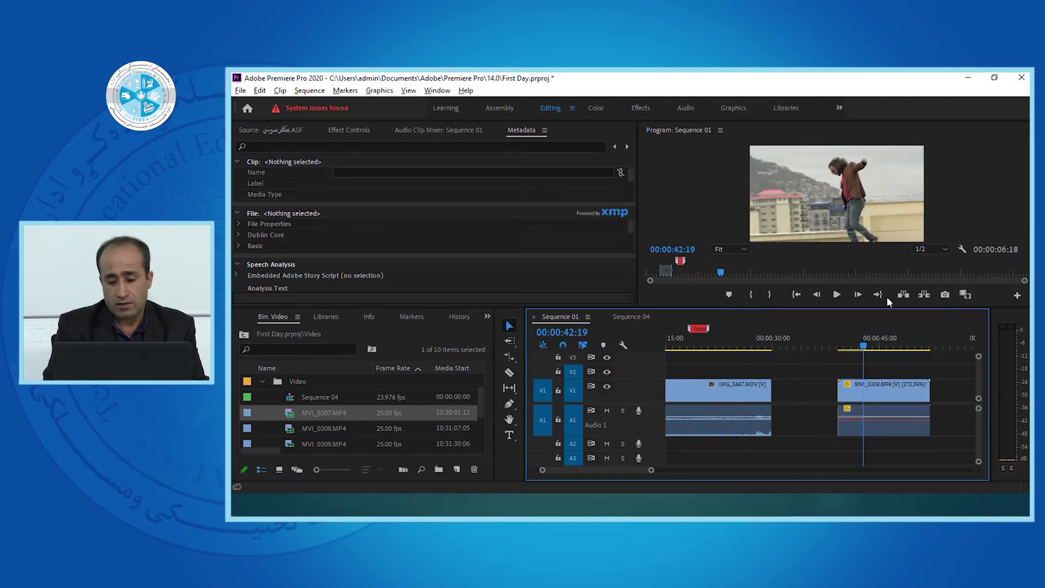
pyautogui.click(882, 390)
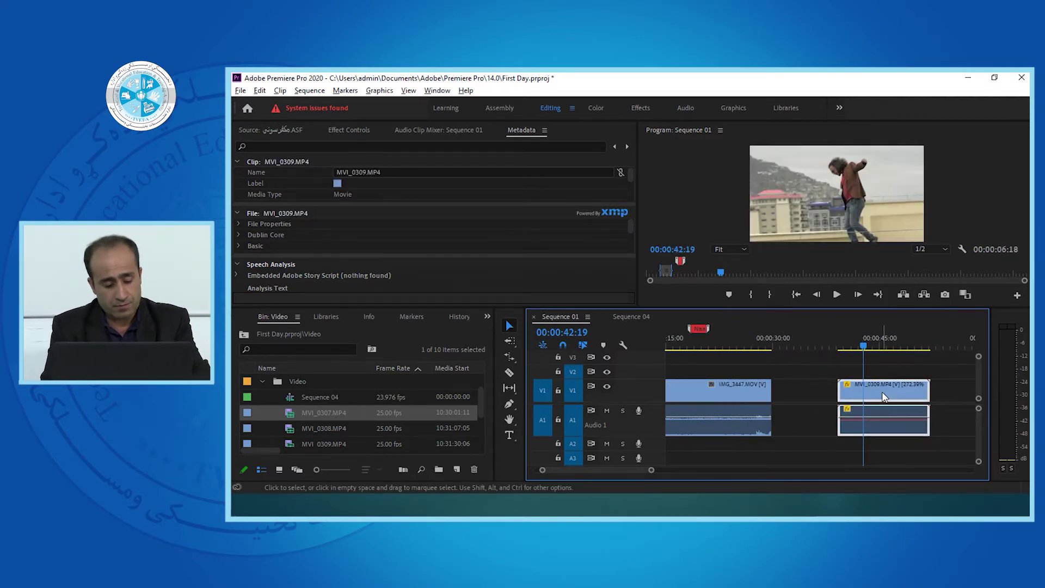
pyautogui.hotkey('ctrl', 'r')
pyautogui.write('100')
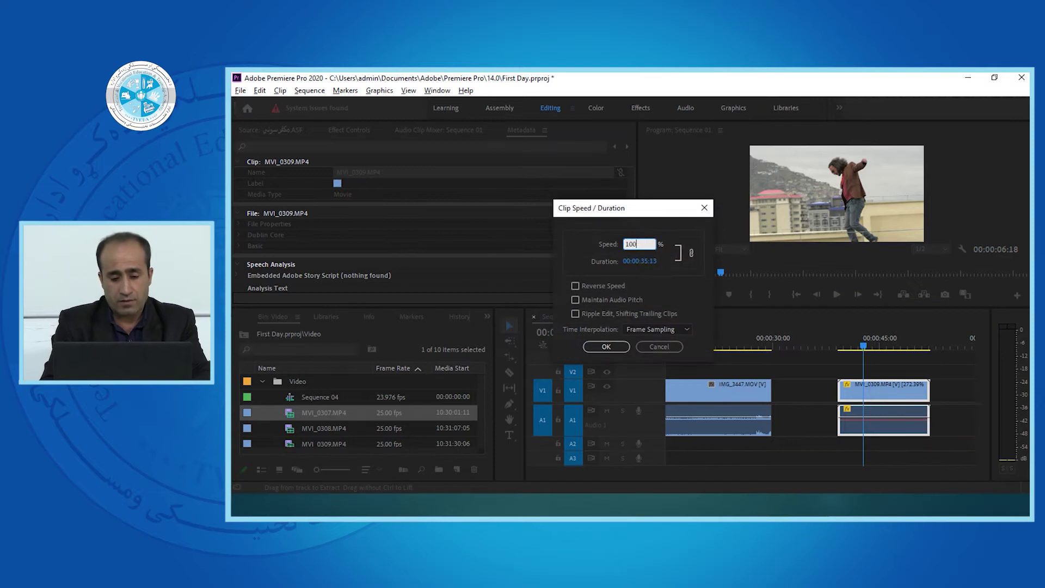
pyautogui.press('Return')
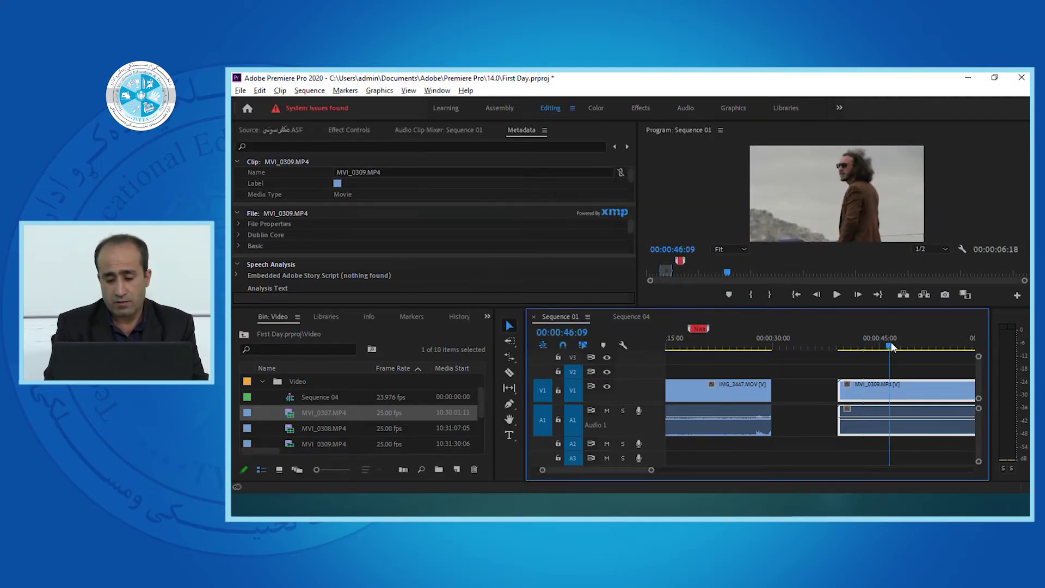
# Step: Split the MVI_0309.MP4 clip at 00:00:50:21 and at 00:01:01:13
pyautogui.click(922, 354)
pyautogui.press('-')
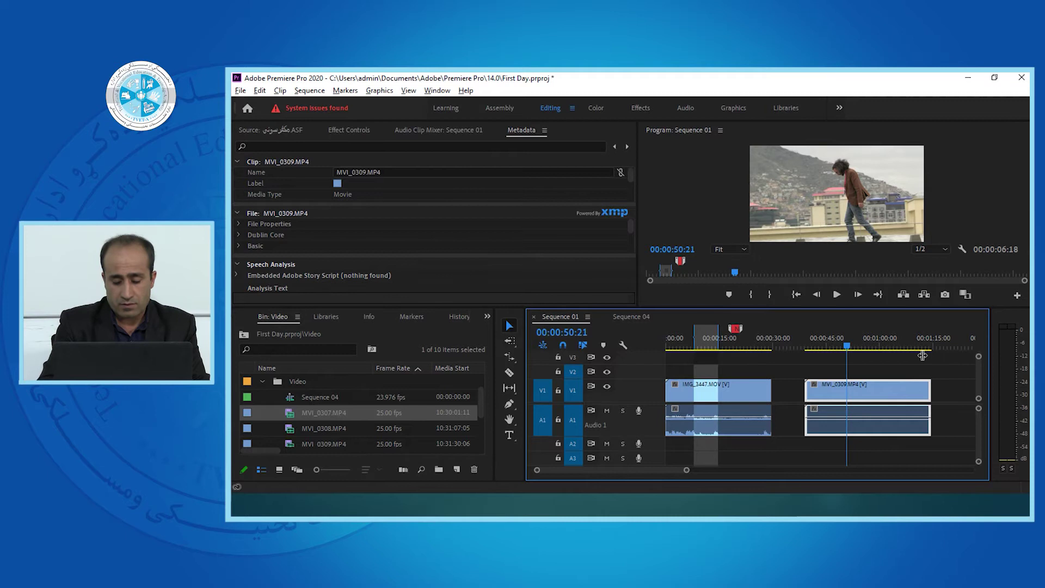
pyautogui.hotkey('ctrl', 'k')
pyautogui.click(885, 344)
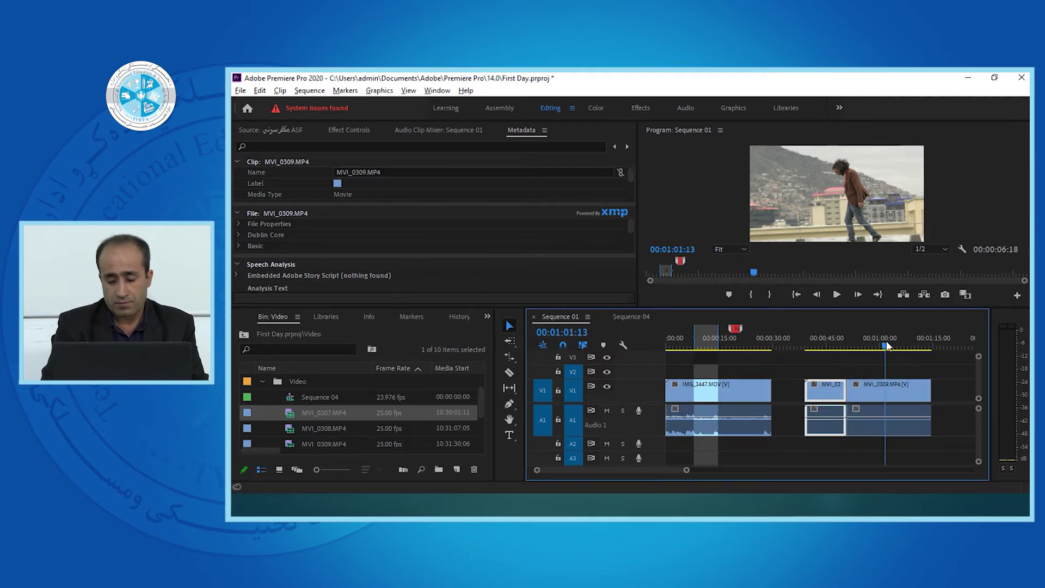
pyautogui.hotkey('ctrl', 'k')
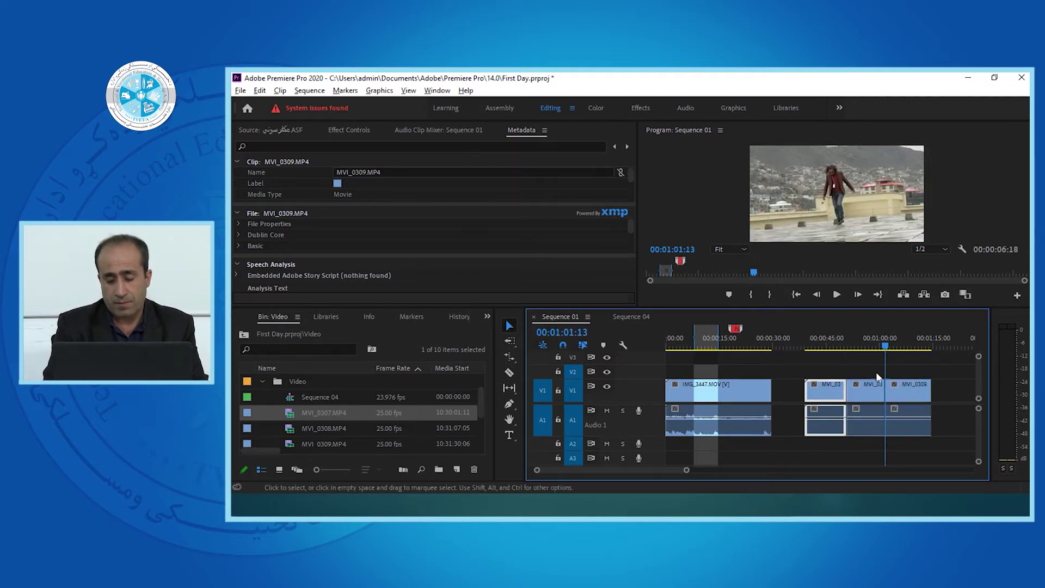
# Step: Delete the first MVI_0309.MP4 piece and move the middle piece over IMG_3447.MOV, starting at 00:00:08:00
pyautogui.press('Delete')
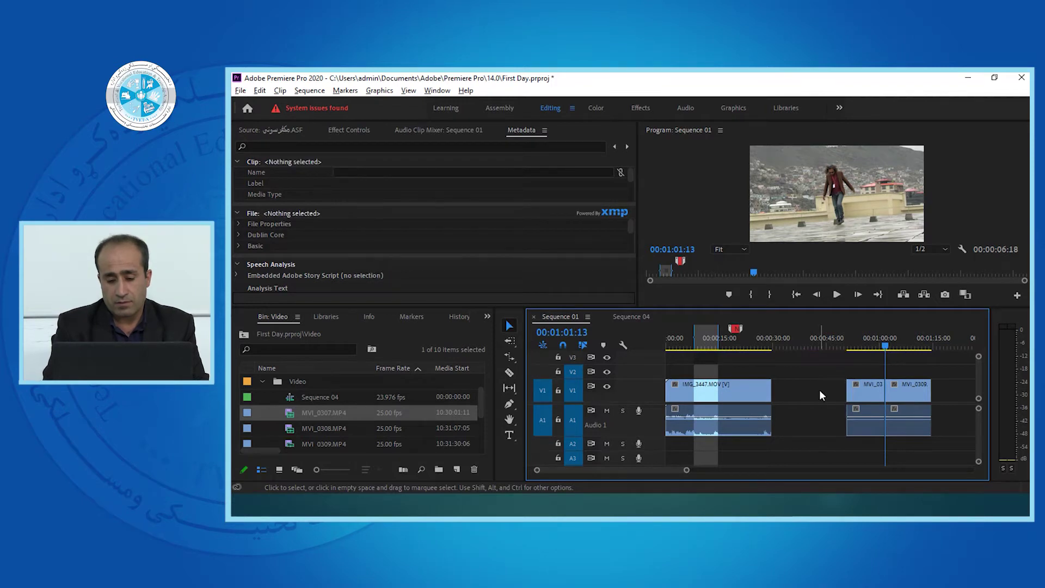
pyautogui.moveTo(861, 388); pyautogui.dragTo(711, 387)
# Step: Clear the sequence's In and Out points and place the playhead at the start of the relocated MVI_0309.MP4 clip
pyautogui.rightClick(703, 339)
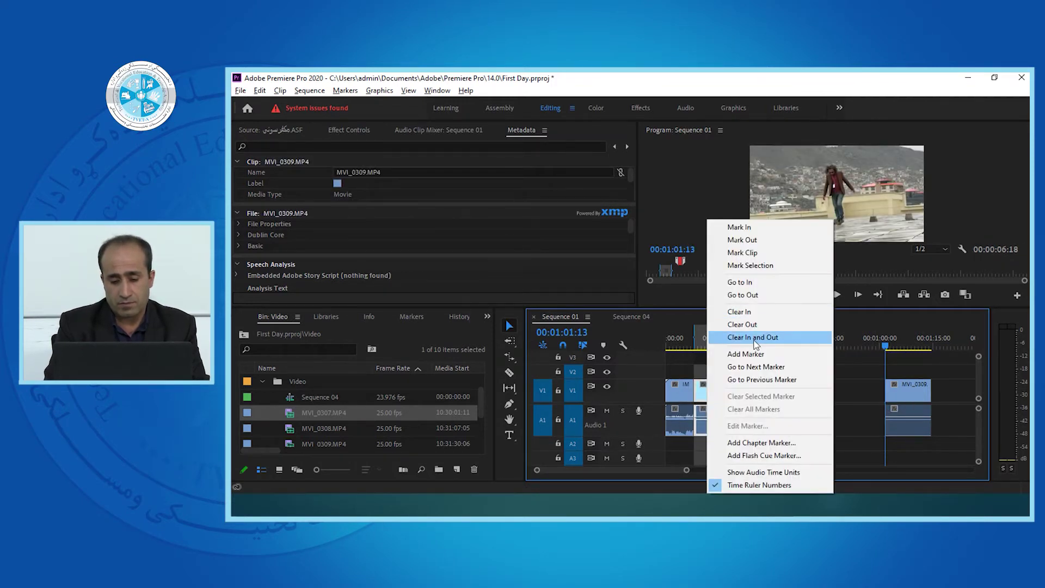
pyautogui.click(726, 337)
pyautogui.press('Up')
pyautogui.press('Up')
pyautogui.press('Up')
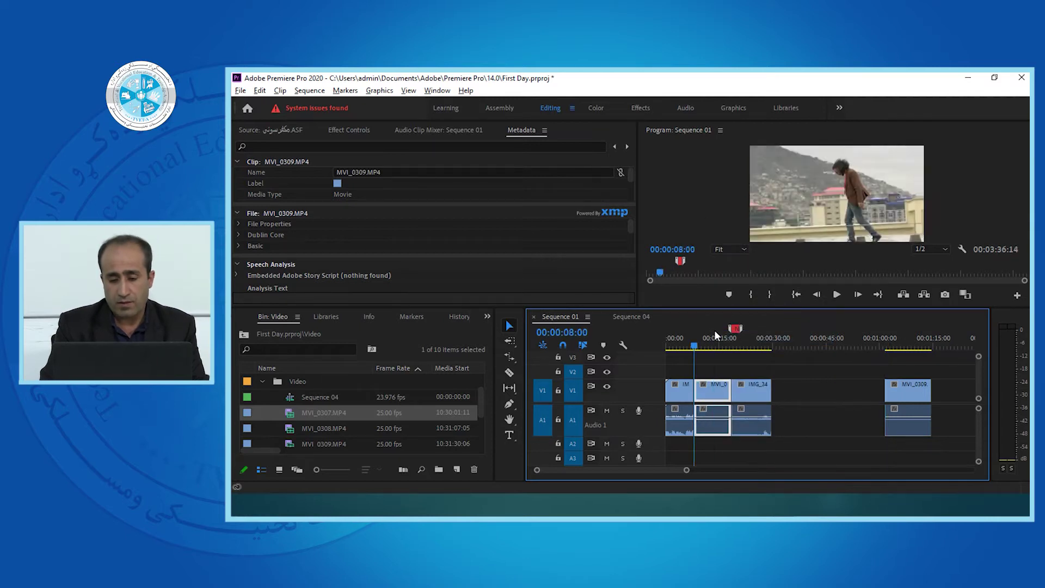
pyautogui.press('=')
pyautogui.press('=')
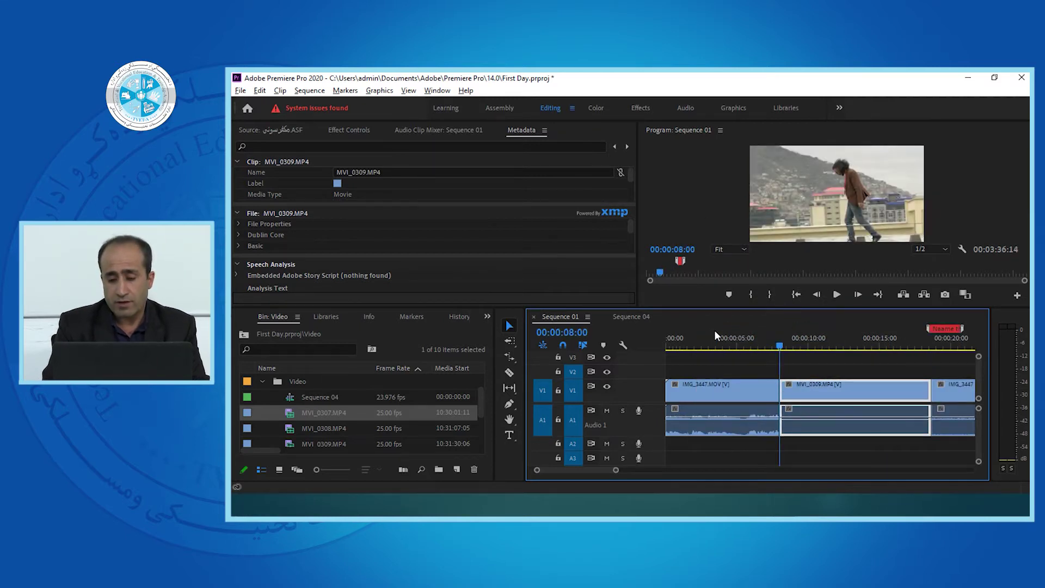
# Step: Set the playhead to 00:00:11:01 and slip the MVI_0309.MP4 clip by about -00:00:03:19 using the Slip Tool
pyautogui.press('Down')
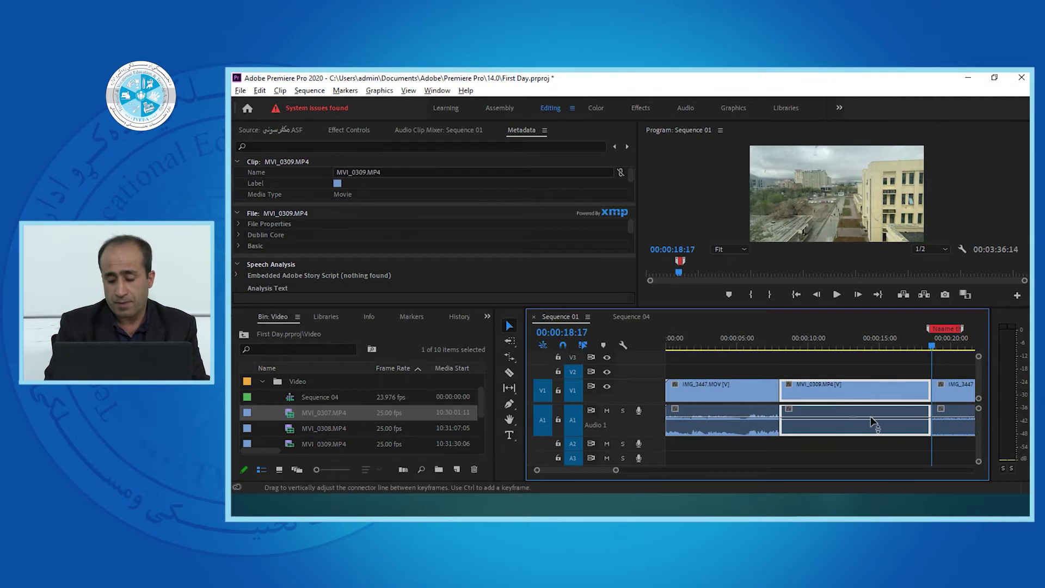
pyautogui.press('Left')
pyautogui.moveTo(811, 338); pyautogui.dragTo(824, 361)
pyautogui.click(509, 387)
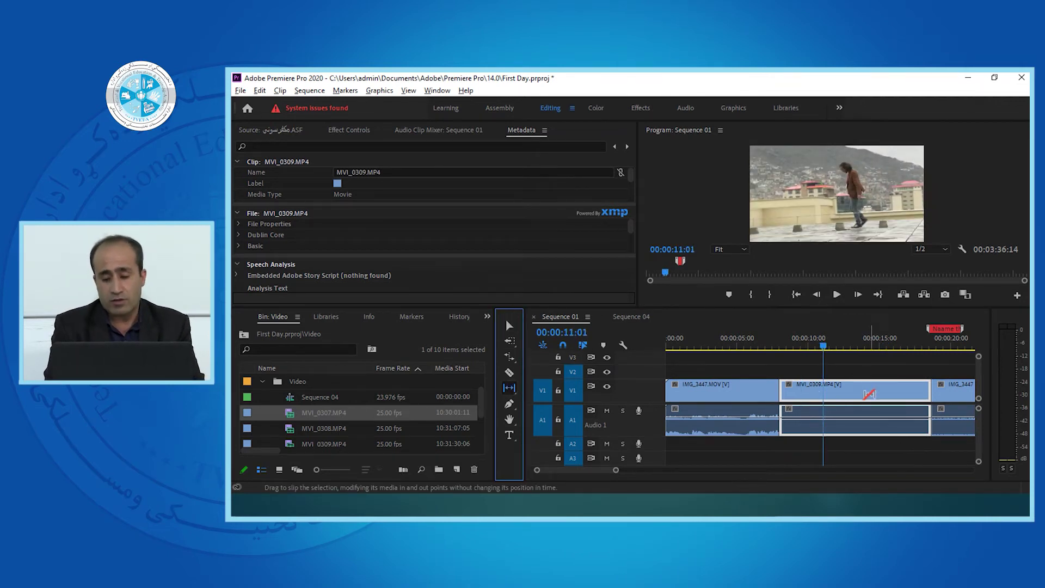
pyautogui.moveTo(823, 387); pyautogui.dragTo(792, 392)
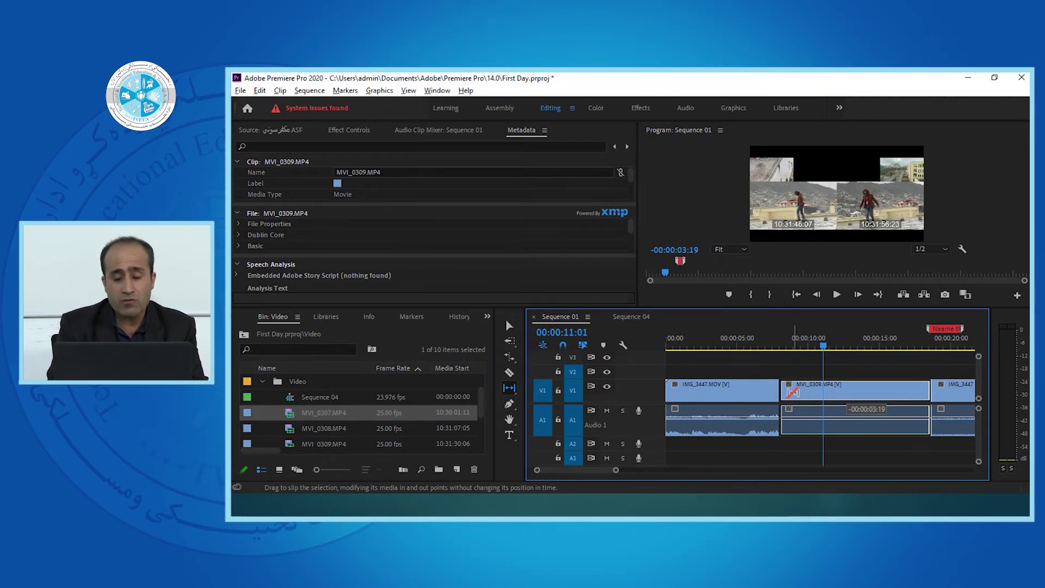
pyautogui.moveTo(792, 392); pyautogui.dragTo(792, 392)
# Step: Slip the MVI_0309.MP4 clip again to another part of its footage and place the playhead at 00:00:08:04
pyautogui.moveTo(902, 388); pyautogui.dragTo(871, 391)
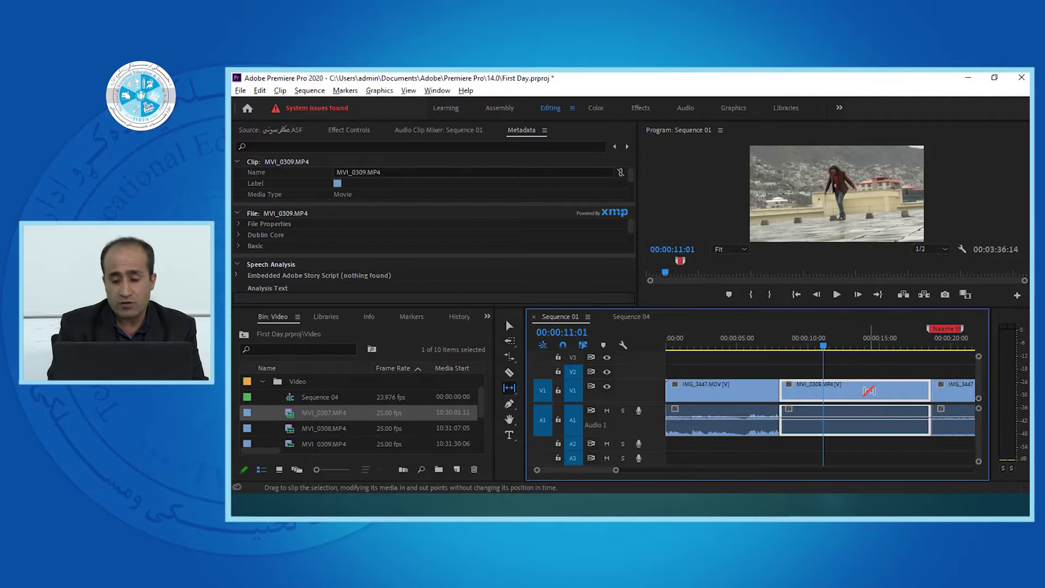
pyautogui.moveTo(870, 391); pyautogui.dragTo(867, 393)
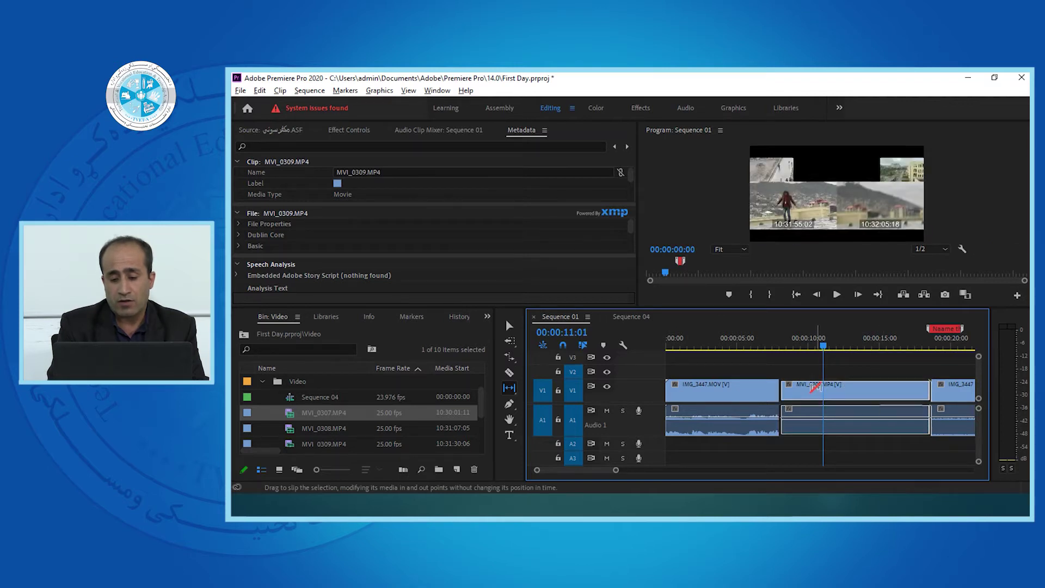
pyautogui.moveTo(821, 346); pyautogui.dragTo(887, 391)
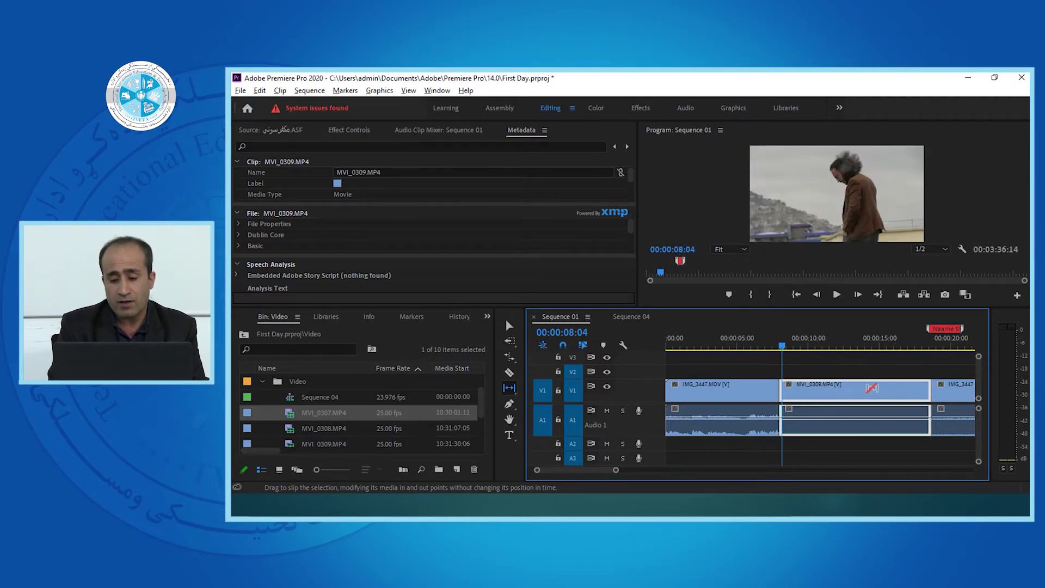
# Step: With the playhead at 00:00:09:13, slip the MVI_0309.MP4 footage once more and scrub through it to 00:00:15:08
pyautogui.moveTo(784, 345)
pyautogui.mouseDown()
pyautogui.moveTo(846, 347)
pyautogui.moveTo(801, 346)
pyautogui.mouseUp()
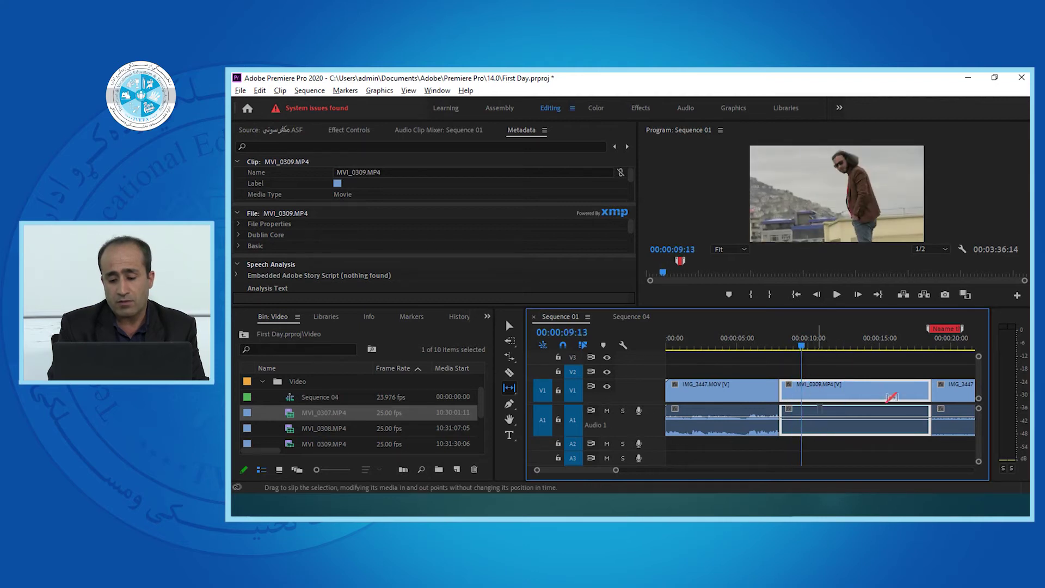
pyautogui.click(932, 394)
pyautogui.click(874, 389)
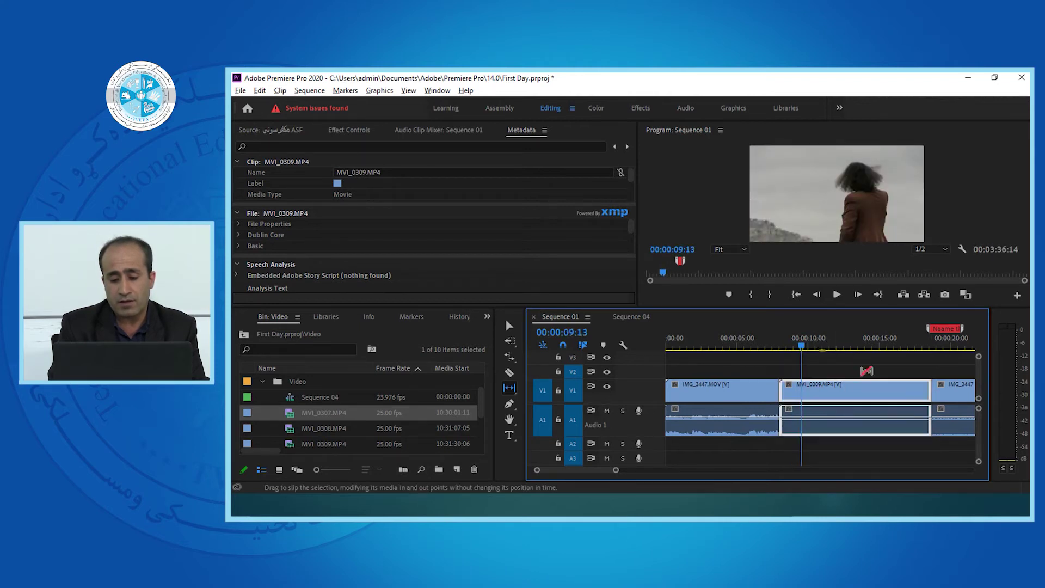
pyautogui.moveTo(793, 340); pyautogui.dragTo(887, 352)
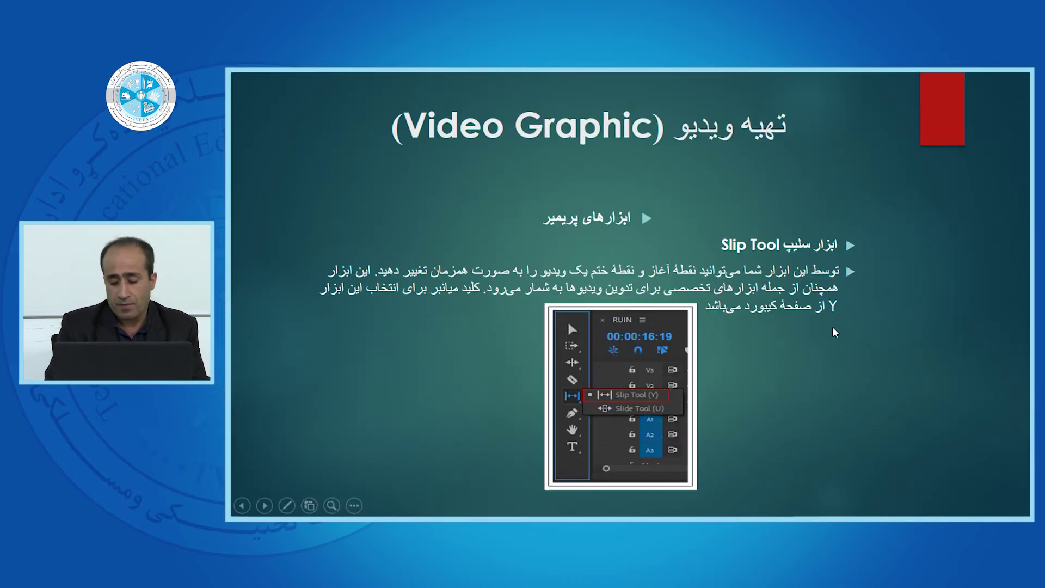
# Step: Advance the presentation to the Slide Tool slide and switch back to Premiere Pro
pyautogui.click(836, 332)
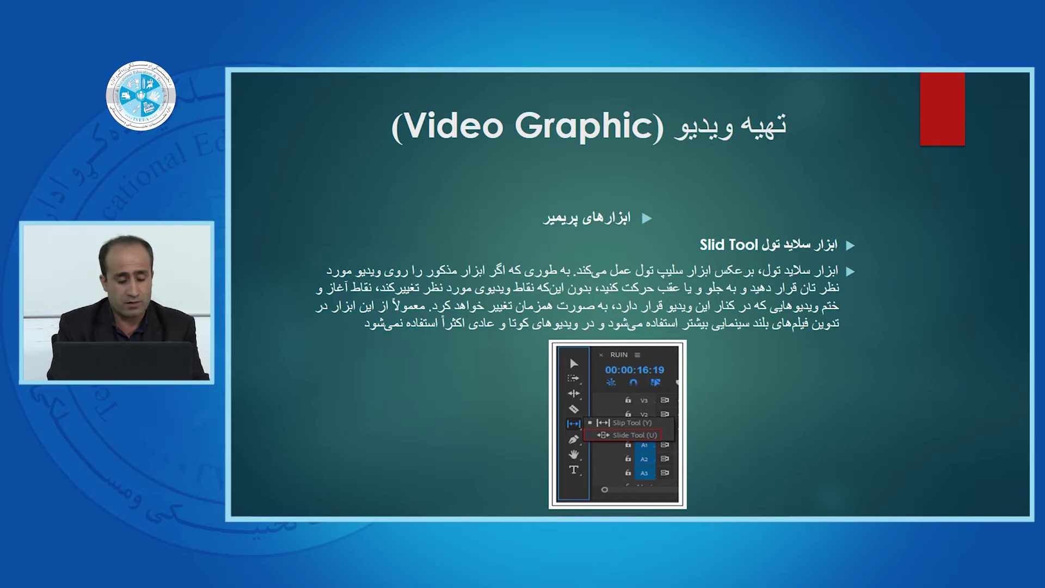
pyautogui.hotkey('alt', 'Tab')
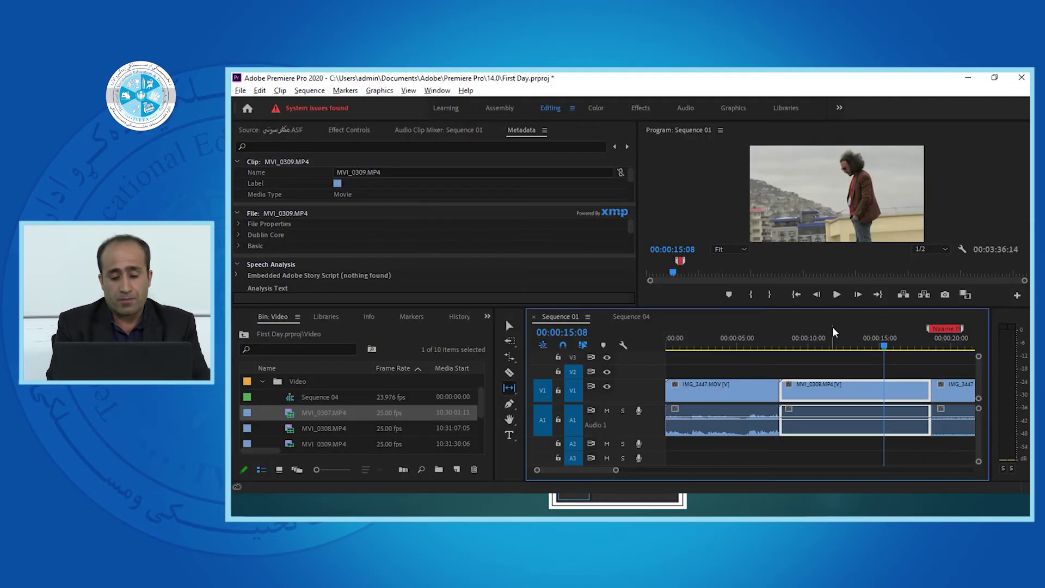
# Step: With the playhead at 00:00:09:02, slide the MVI_0309.MP4 clip earlier between the IMG_3447.MOV pieces using the Slide Tool
pyautogui.click(845, 343)
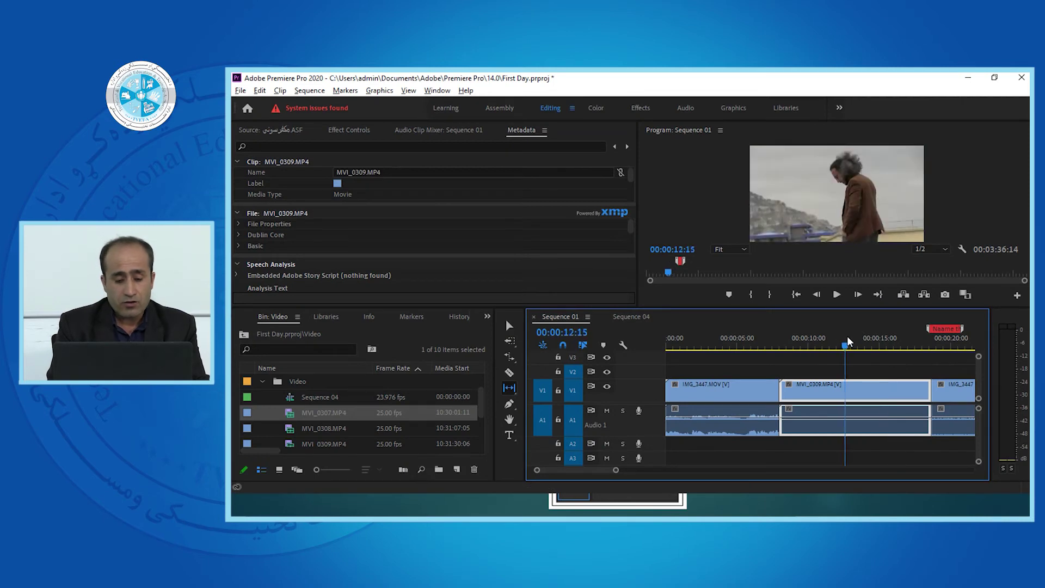
pyautogui.click(510, 388)
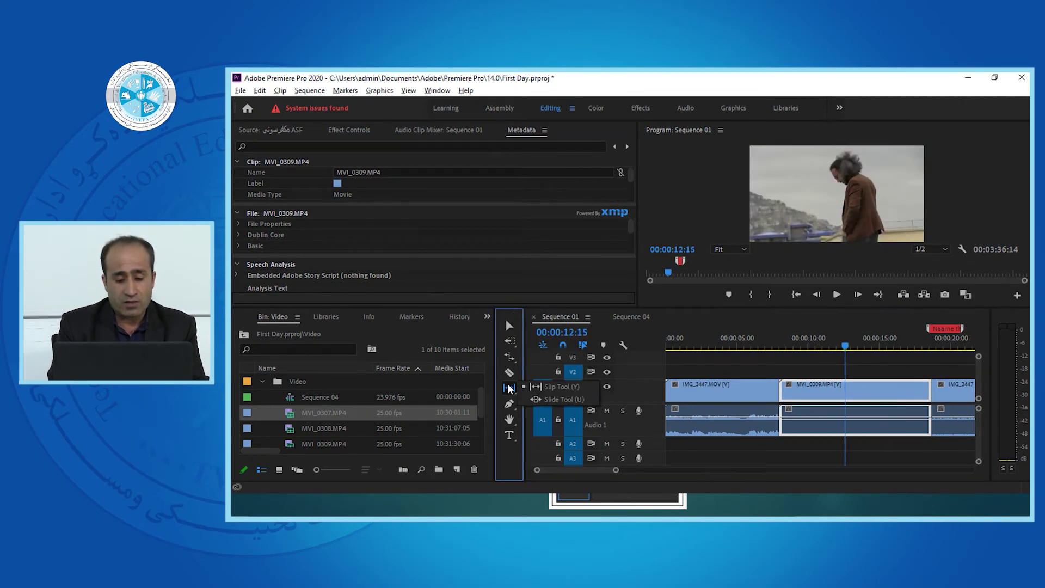
pyautogui.click(557, 399)
pyautogui.click(976, 392)
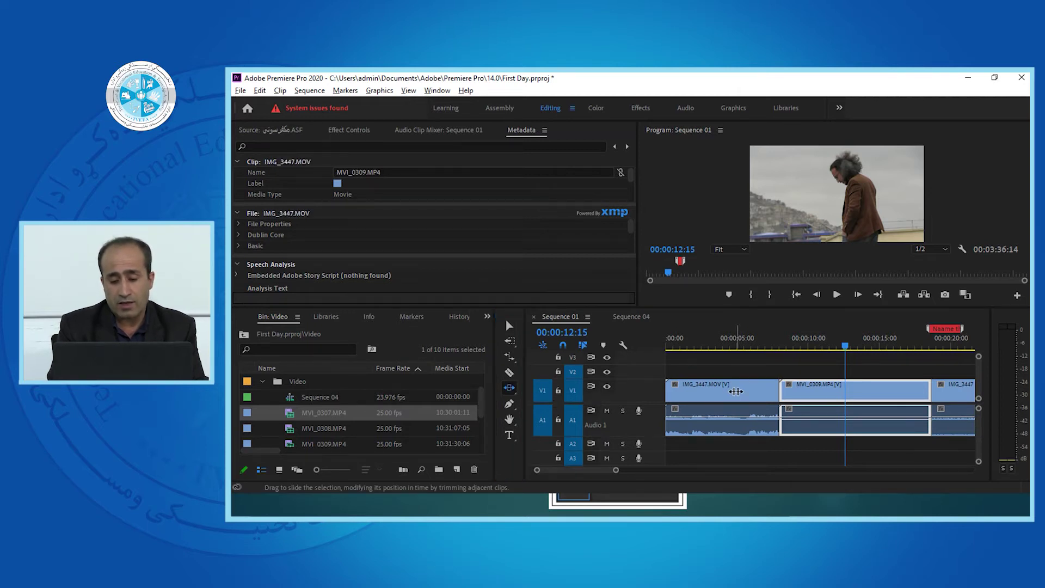
pyautogui.click(976, 393)
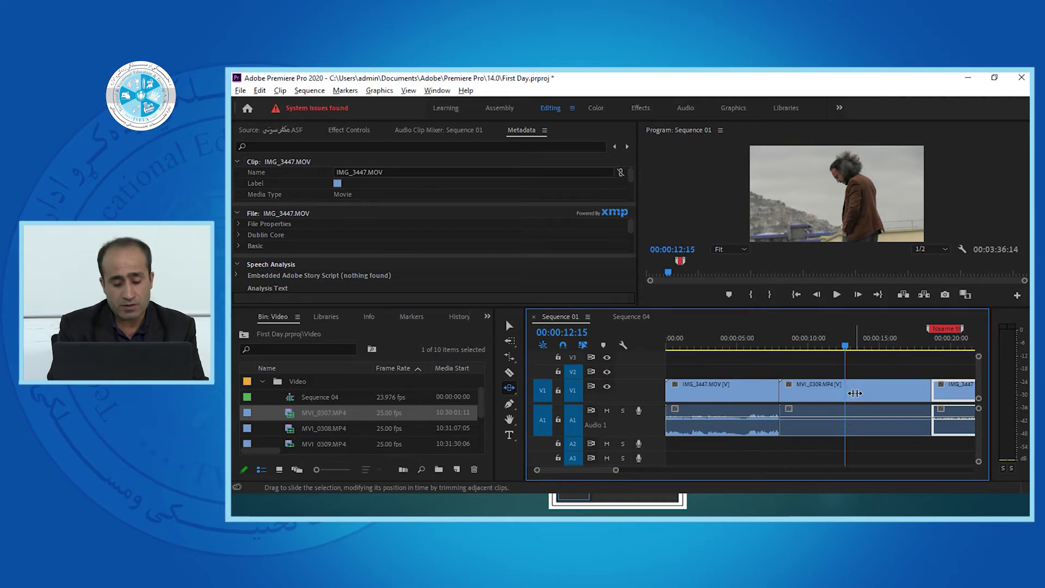
pyautogui.click(794, 342)
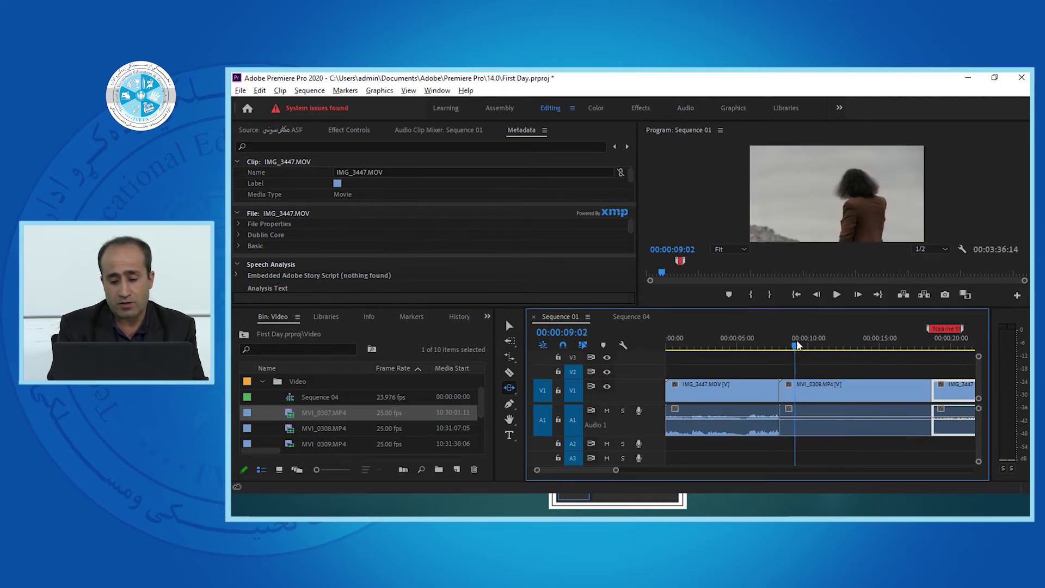
pyautogui.moveTo(849, 390); pyautogui.dragTo(822, 391)
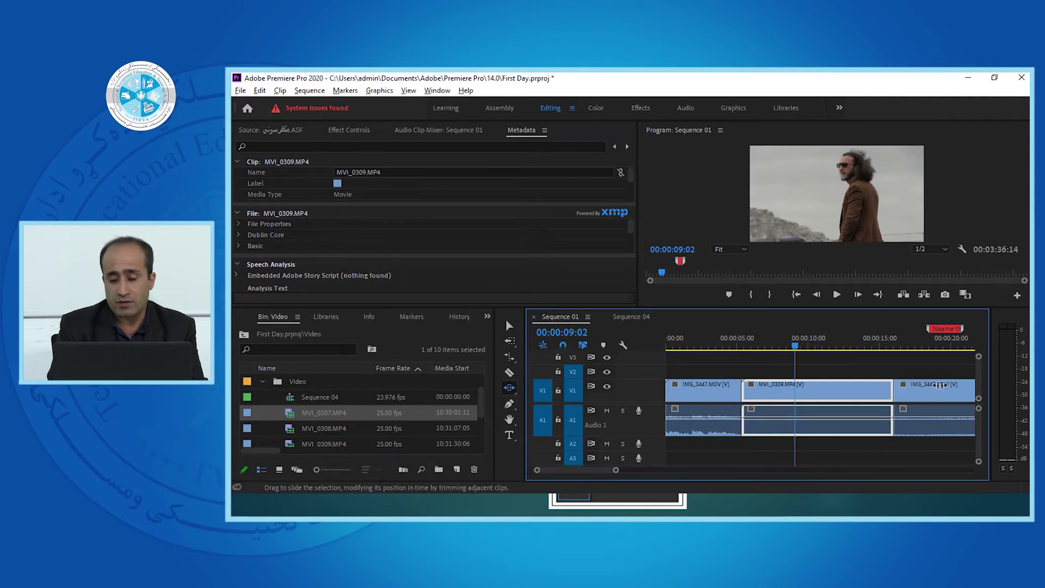
# Step: Place the playhead at 00:00:16:01 and slide the MVI_0309.MP4 clip further toward the start of the sequence
pyautogui.click(904, 343)
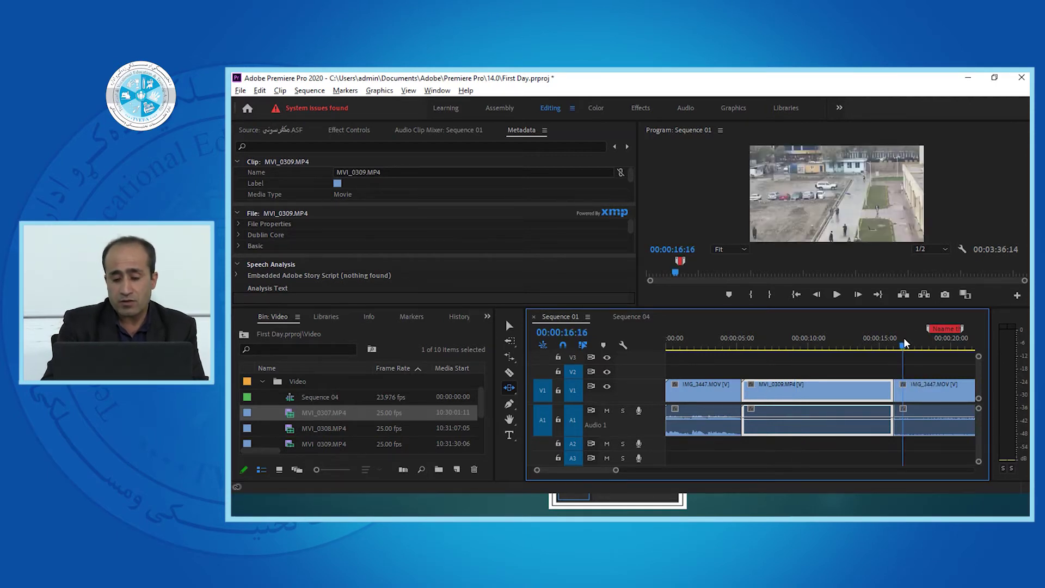
pyautogui.press('-')
pyautogui.click(781, 343)
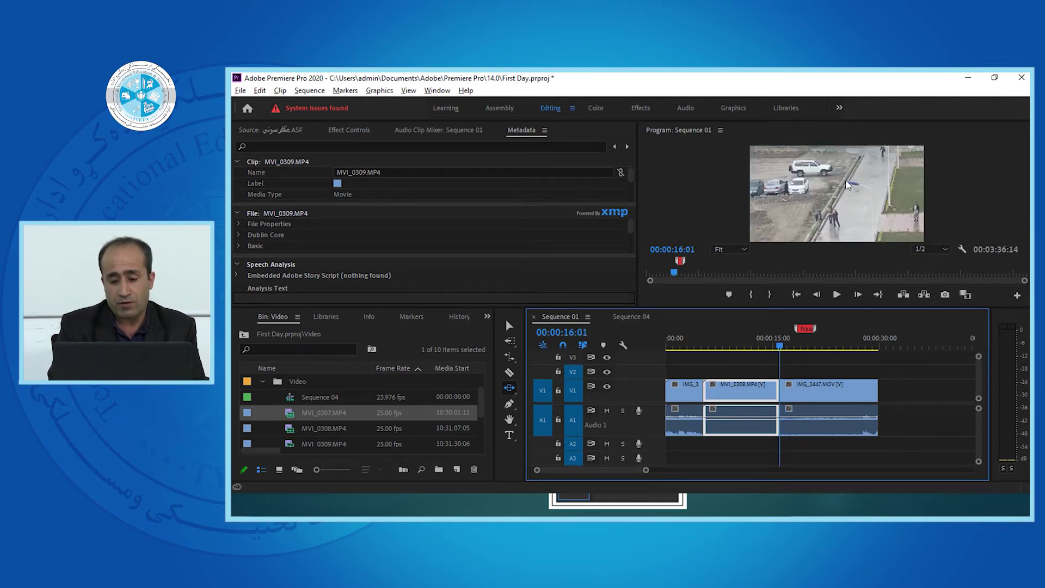
pyautogui.click(809, 396)
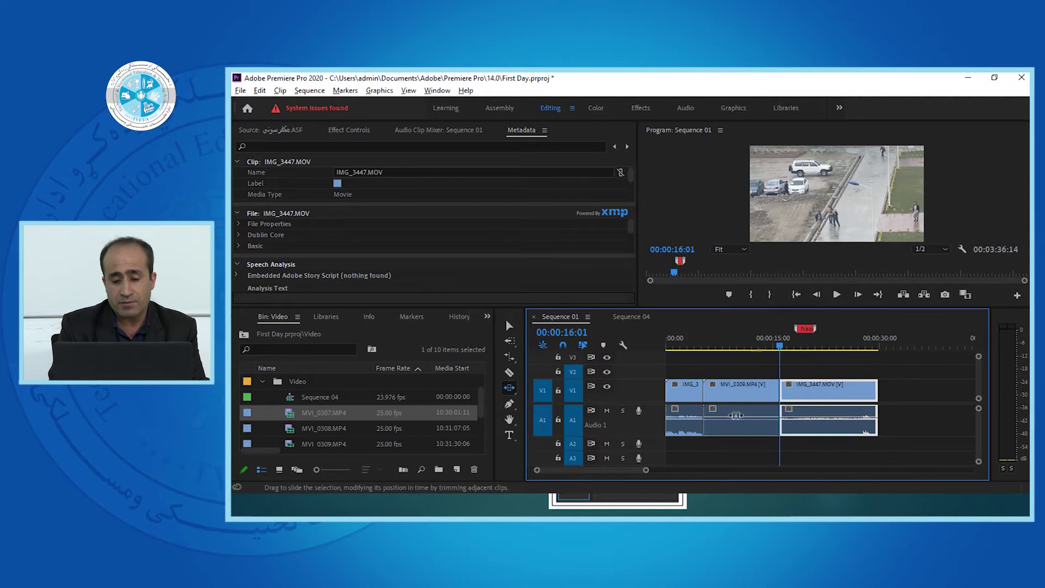
pyautogui.moveTo(752, 390); pyautogui.dragTo(715, 391)
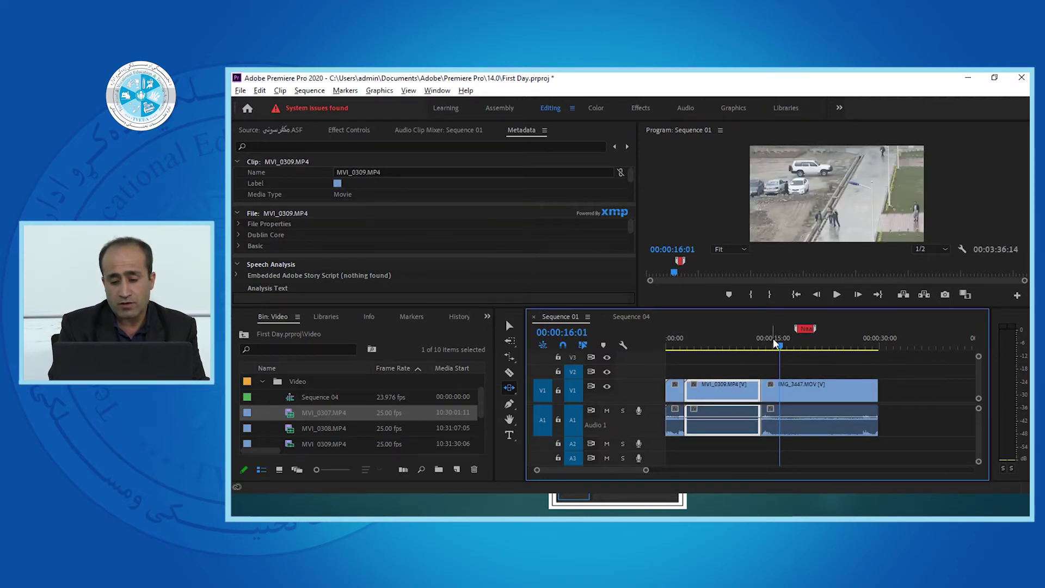
# Step: Slide the MVI_0309.MP4 clip later so it ends at 00:00:19:13, and scrub through it to 00:00:14:06
pyautogui.click(764, 344)
pyautogui.moveTo(766, 344); pyautogui.dragTo(807, 354)
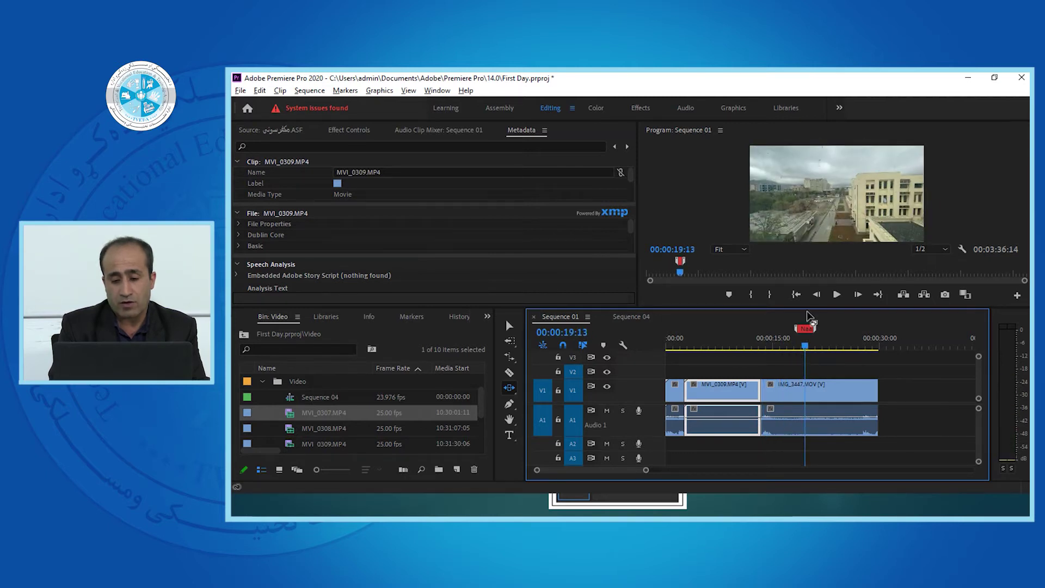
pyautogui.moveTo(729, 389); pyautogui.dragTo(773, 391)
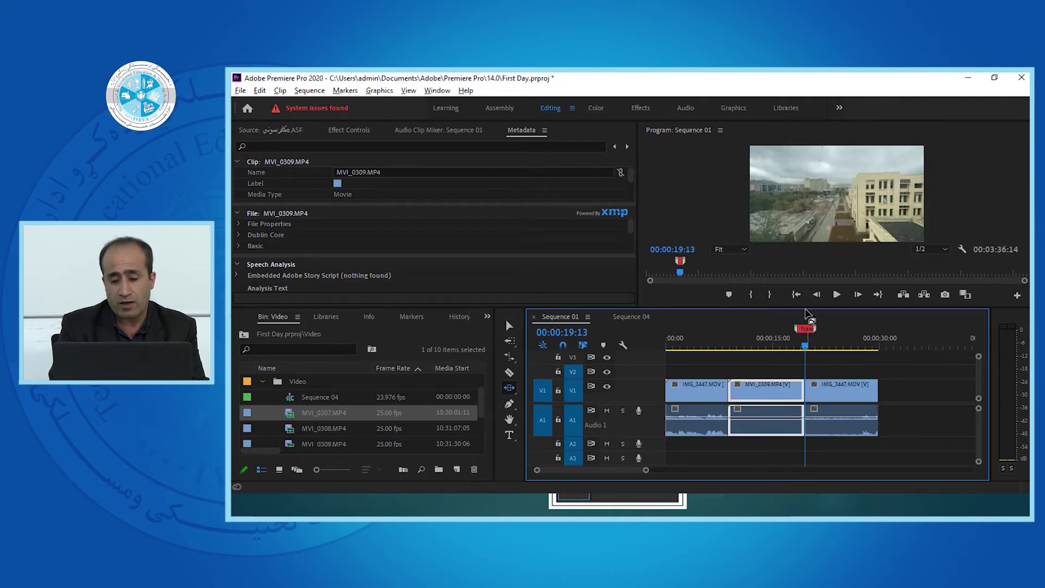
pyautogui.moveTo(687, 344); pyautogui.dragTo(769, 354)
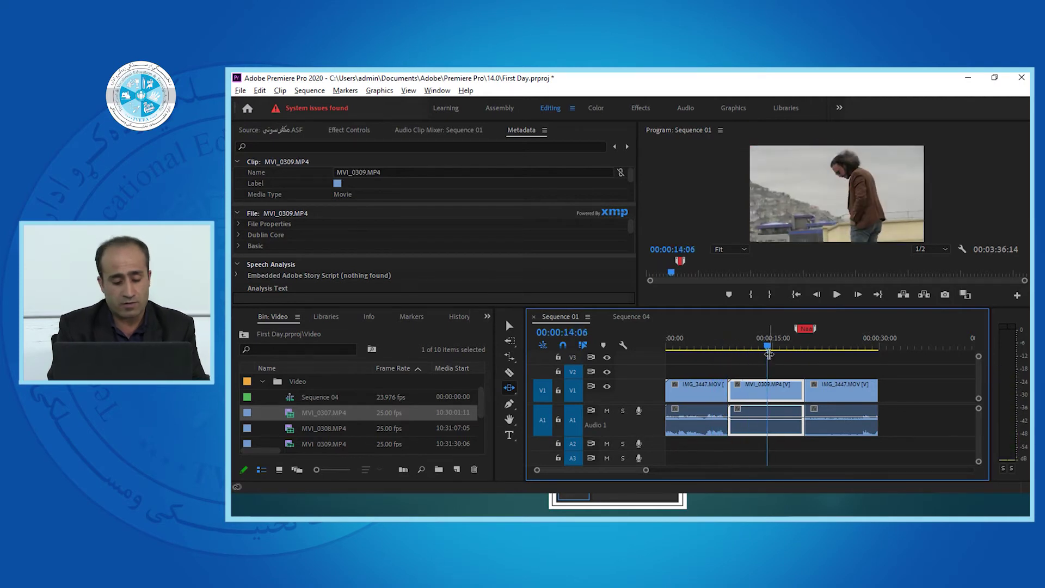
# Step: Advance the presentation to the Pen Tool slide and switch back to Premiere Pro
pyautogui.hotkey('alt', 'Tab')
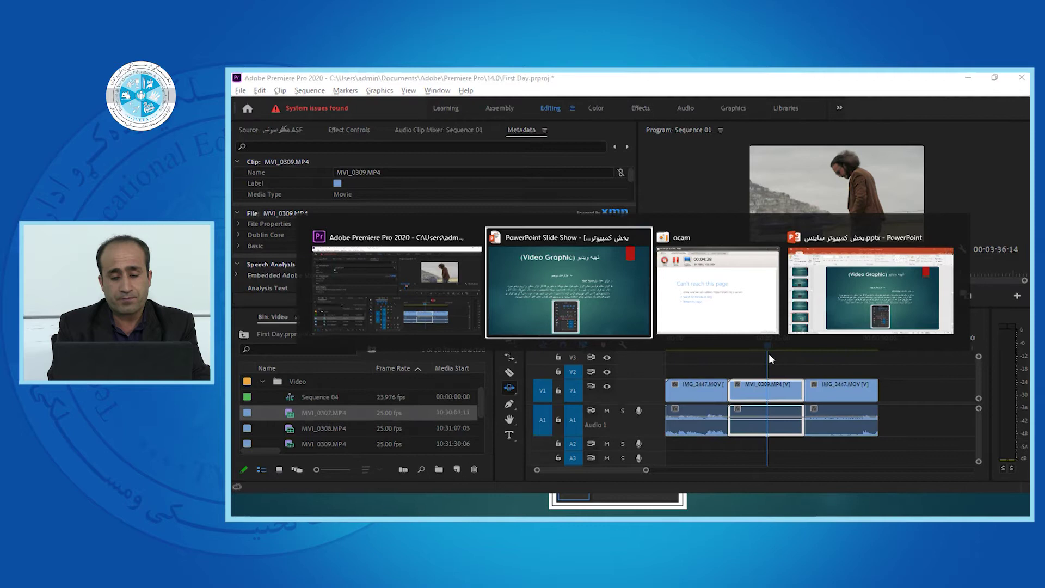
pyautogui.press('Right')
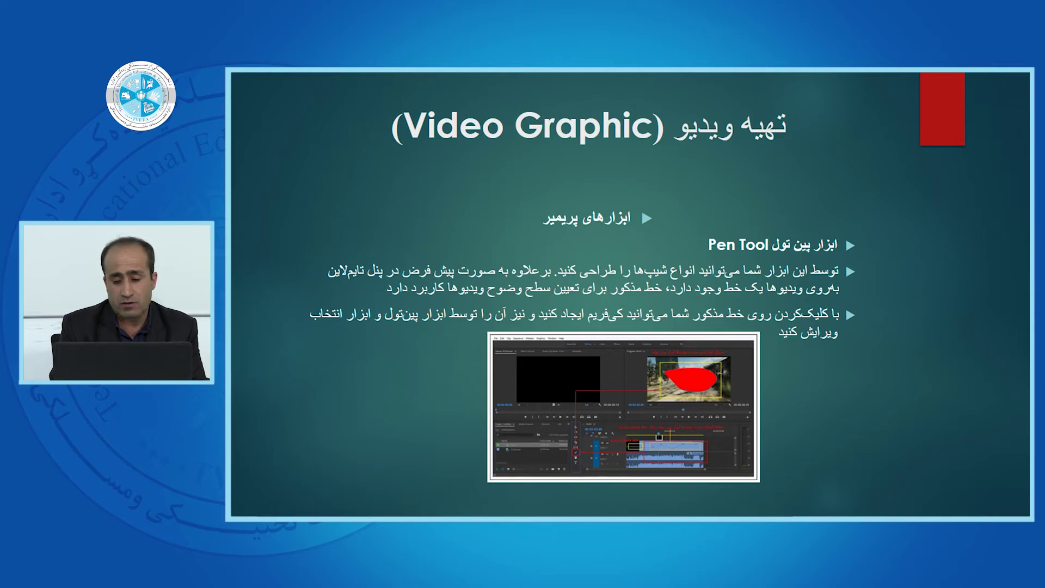
pyautogui.hotkey('alt', 'Tab')
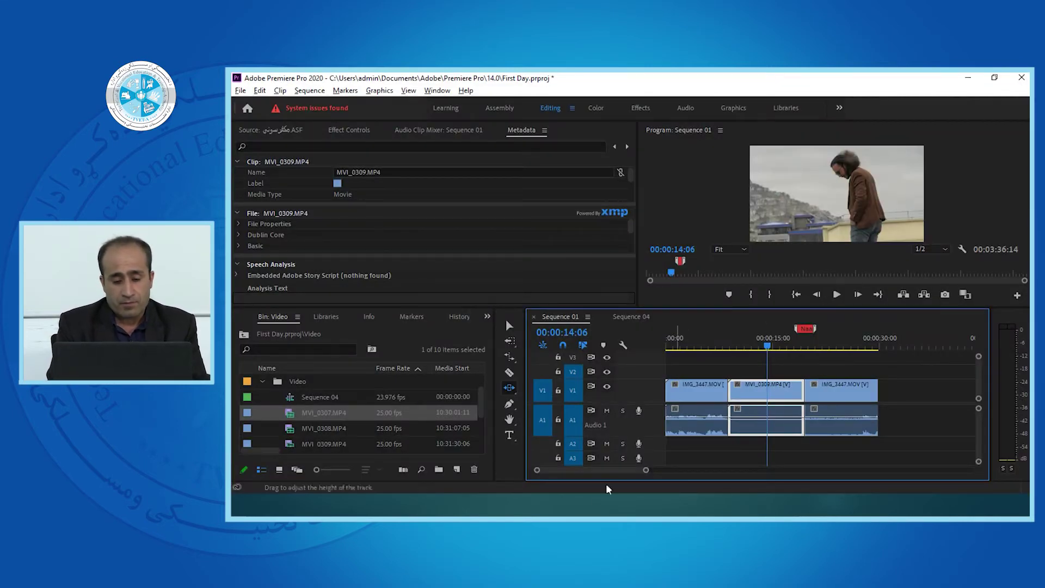
# Step: Activate the Pen Tool and enlarge the Program monitor by lowering its border with the timeline
pyautogui.click(510, 404)
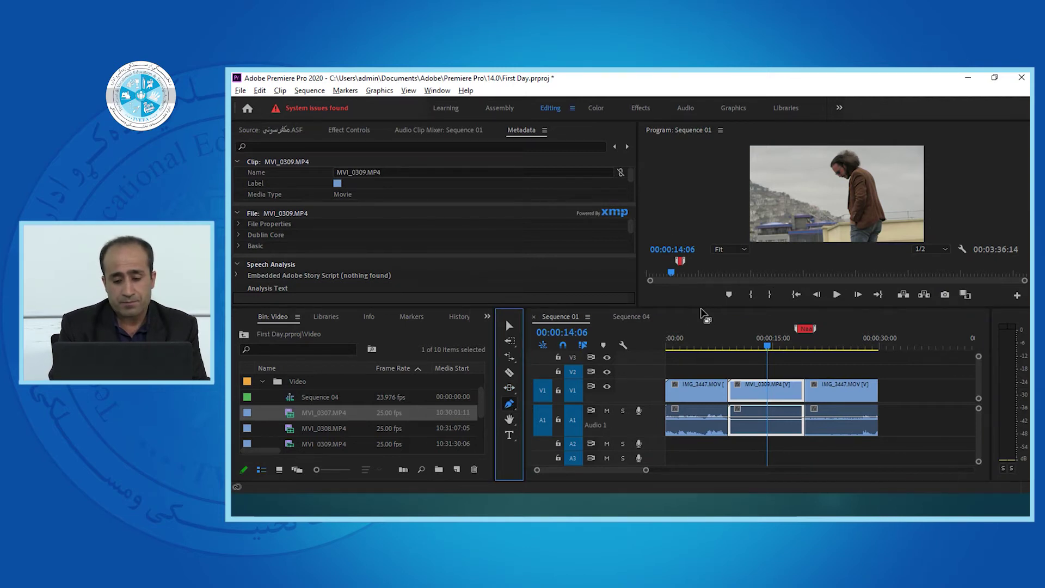
pyautogui.moveTo(699, 308); pyautogui.dragTo(698, 347)
# Step: Draw a closed curved shape over the man in the Program monitor with the Pen Tool and undo it
pyautogui.click(809, 205)
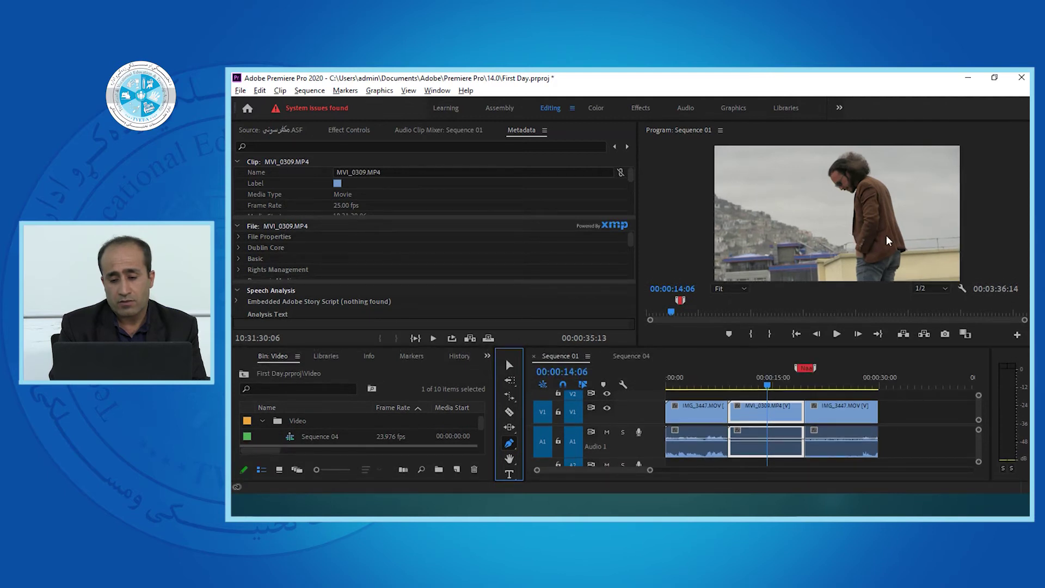
pyautogui.moveTo(880, 245)
pyautogui.mouseDown()
pyautogui.moveTo(882, 205)
pyautogui.moveTo(854, 192)
pyautogui.moveTo(822, 202)
pyautogui.mouseUp()
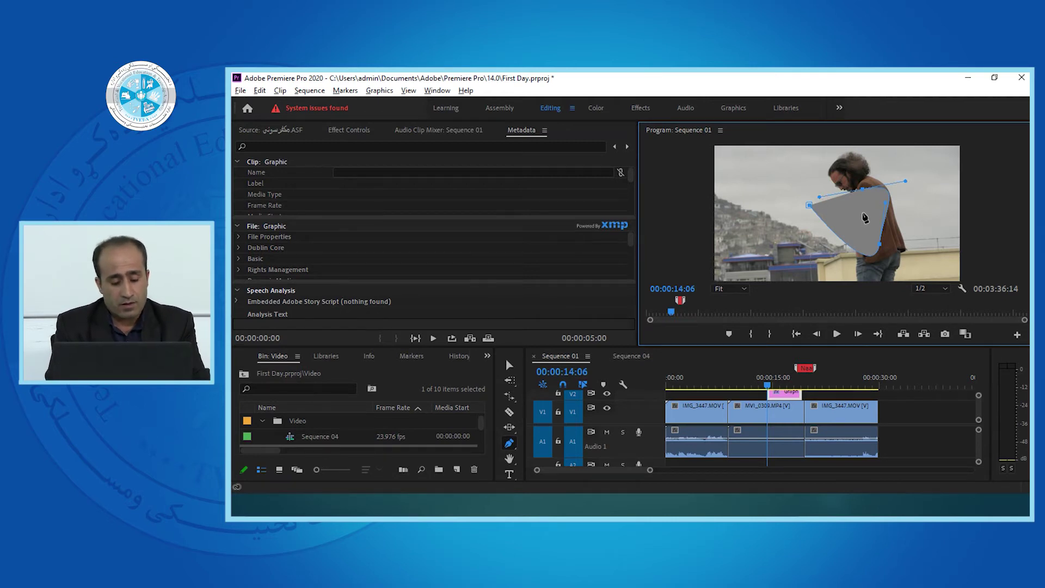
pyautogui.hotkey('ctrl', 'z')
pyautogui.hotkey('ctrl', 'z')
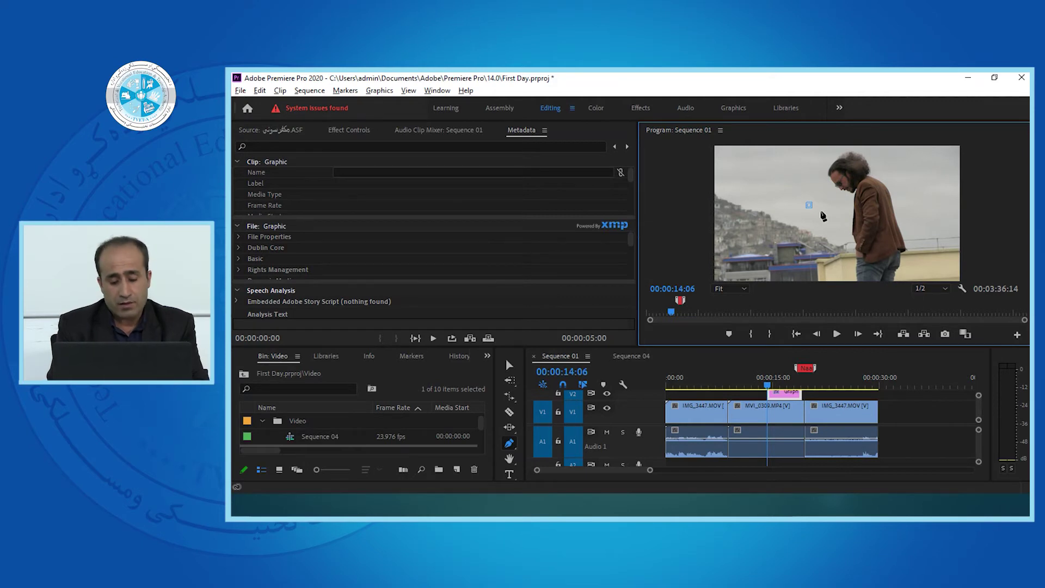
pyautogui.hotkey('ctrl', 'z')
# Step: With the Selection Tool active, set the MVI_0309.MP4 clip's keyframe line on V1 to show Opacity
pyautogui.press('v')
pyautogui.click(738, 407)
pyautogui.moveTo(778, 435)
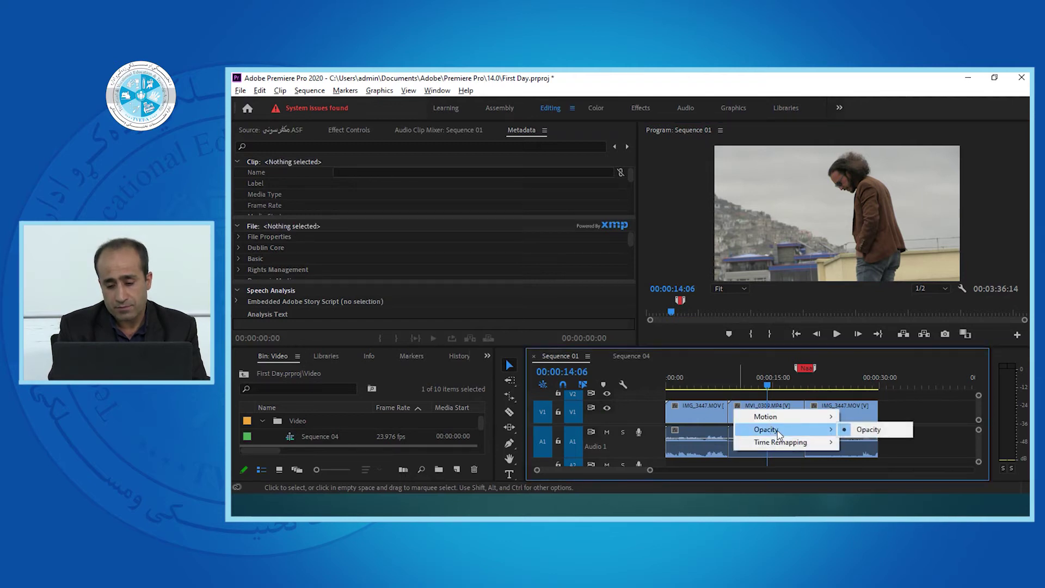
pyautogui.click(868, 430)
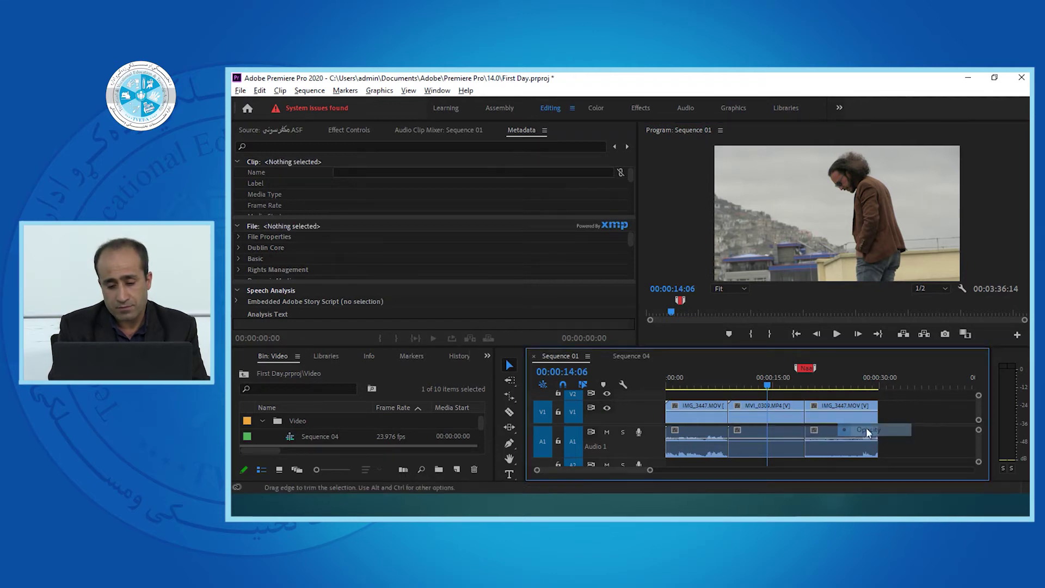
# Step: With the playhead at 00:00:02:05, add six Pen Tool keyframes along the opacity line of the first IMG_3447.MOV clip
pyautogui.click(746, 384)
pyautogui.press('=')
pyautogui.click(690, 384)
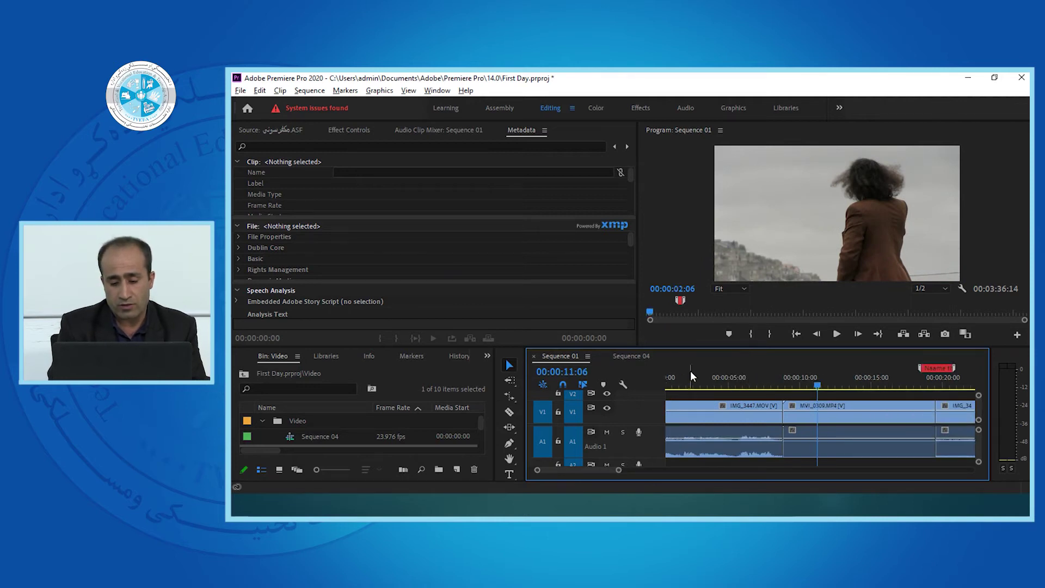
pyautogui.press('-')
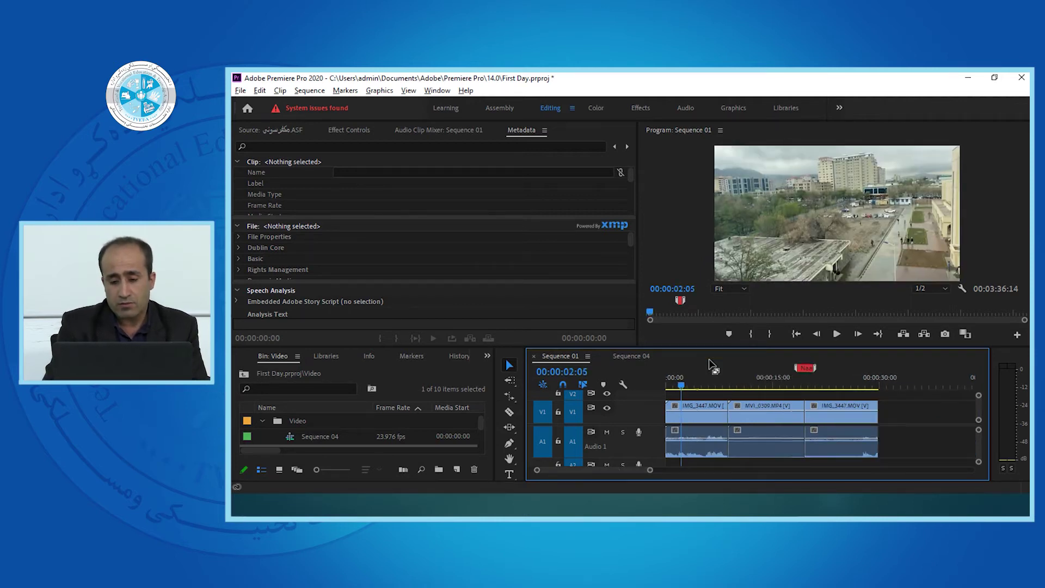
pyautogui.press('=')
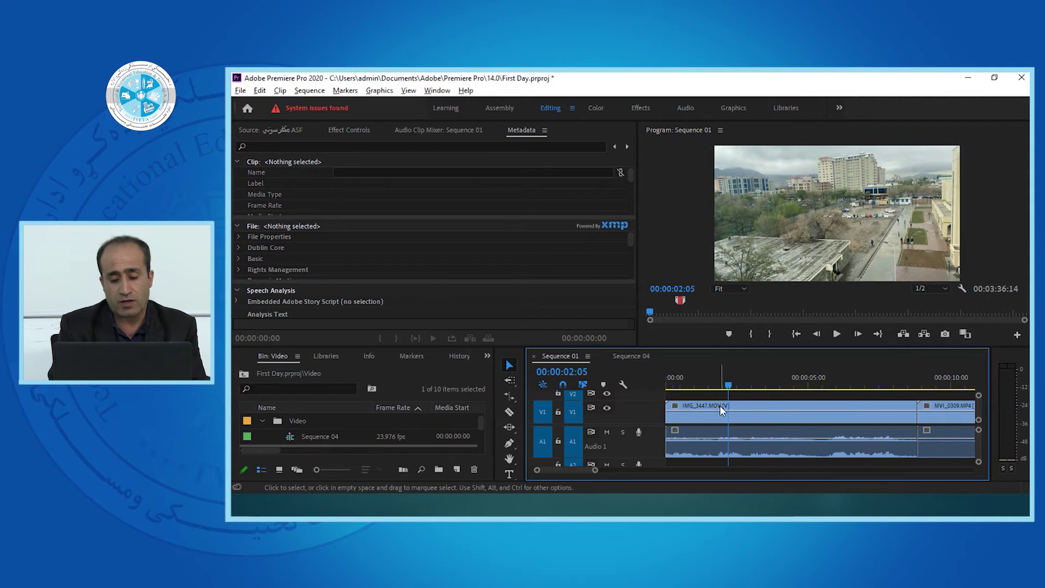
pyautogui.click(508, 442)
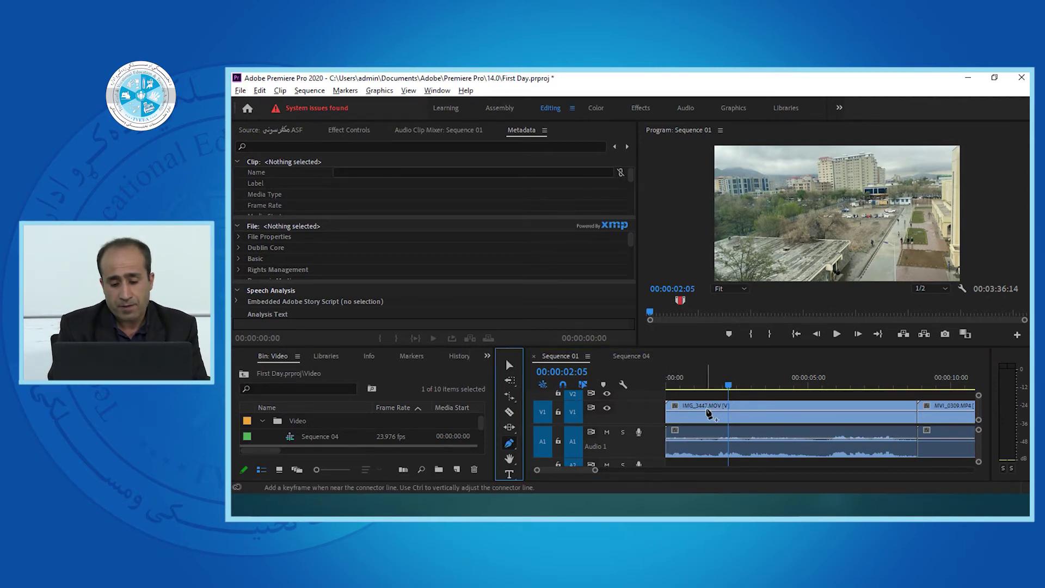
pyautogui.click(705, 410)
pyautogui.click(729, 411)
pyautogui.click(757, 411)
pyautogui.click(783, 410)
pyautogui.click(812, 410)
pyautogui.click(844, 410)
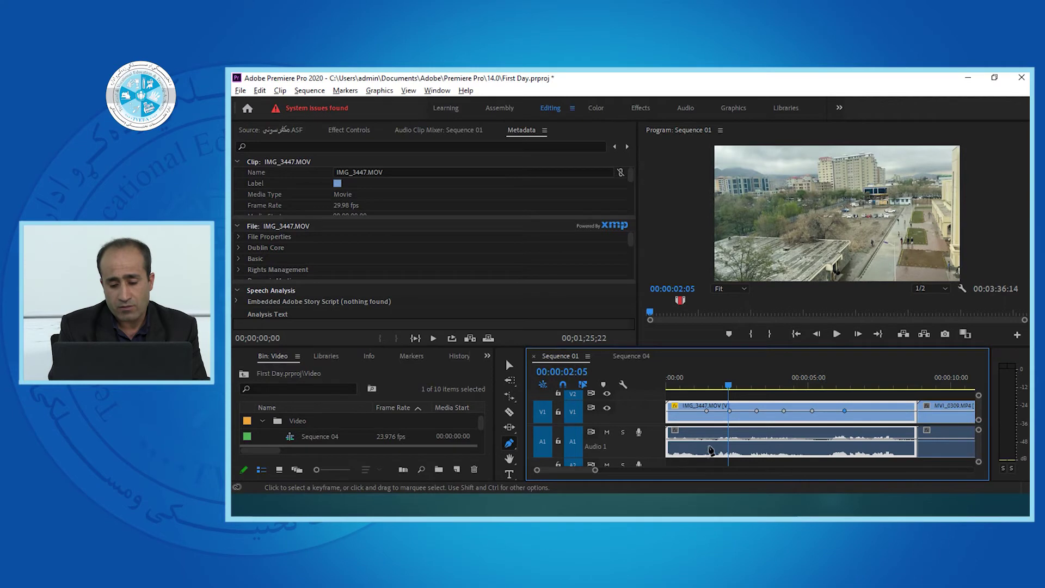
# Step: Add four keyframes along the audio line of the first IMG_3447.MOV clip with the Pen Tool
pyautogui.click(715, 438)
pyautogui.click(749, 438)
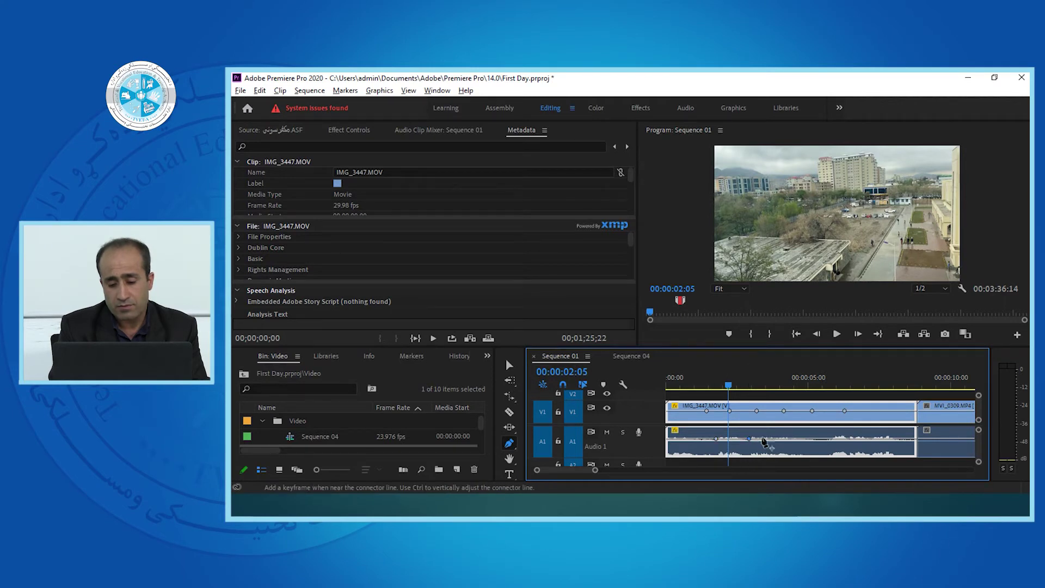
pyautogui.click(786, 439)
pyautogui.click(825, 438)
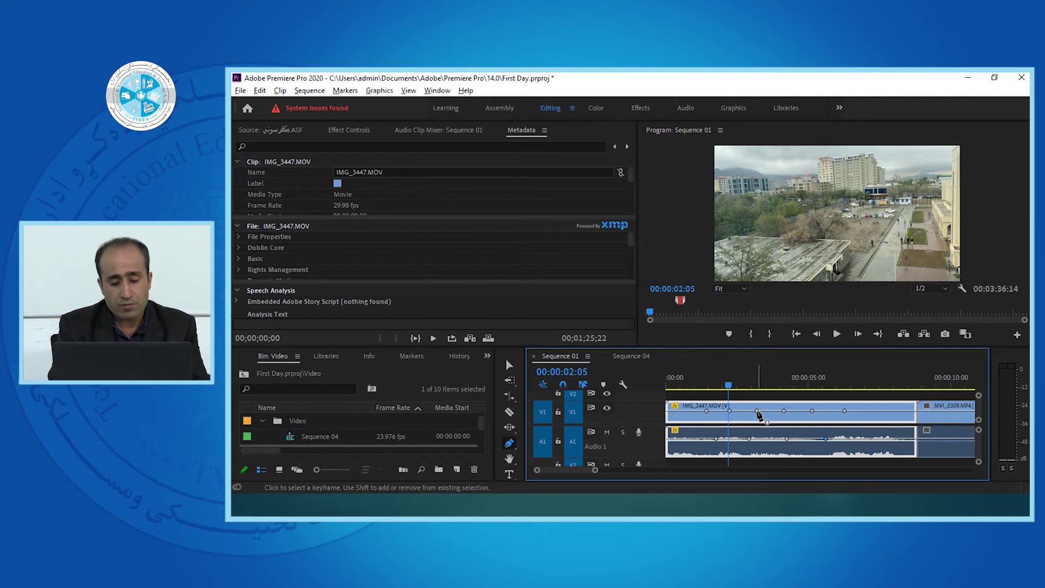
# Step: Lower the second, fourth and sixth opacity keyframes with the Selection Tool and add a seventh keyframe after them
pyautogui.click(509, 365)
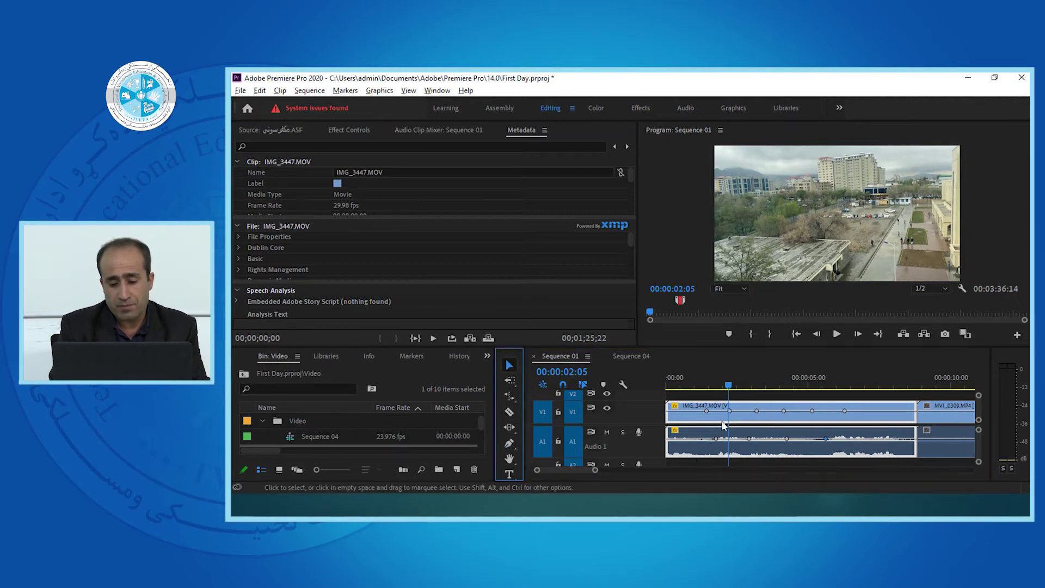
pyautogui.moveTo(729, 411); pyautogui.dragTo(787, 419)
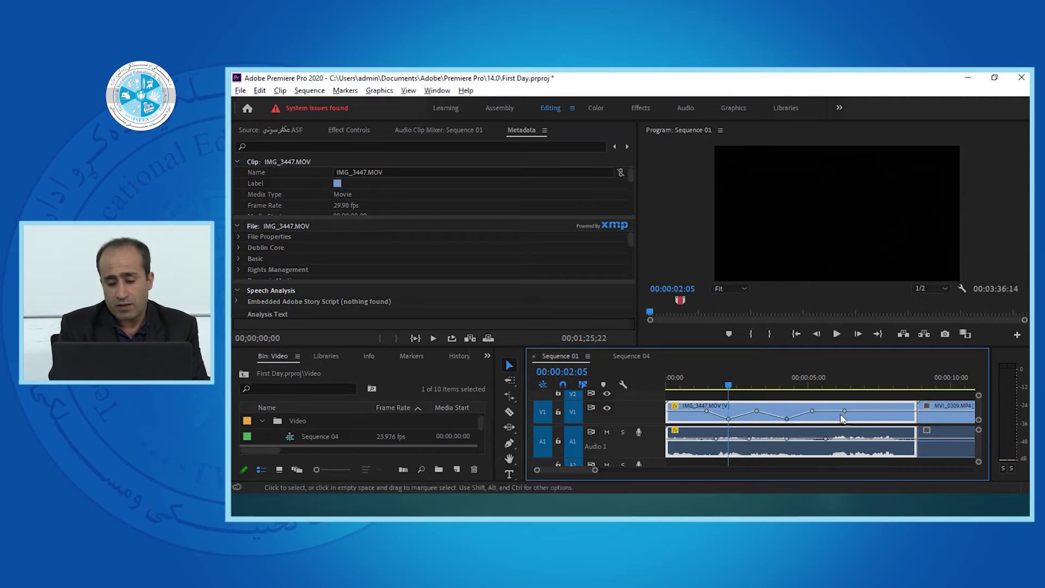
pyautogui.keyDown('ctrl'); pyautogui.click(874, 411); pyautogui.keyUp('ctrl')
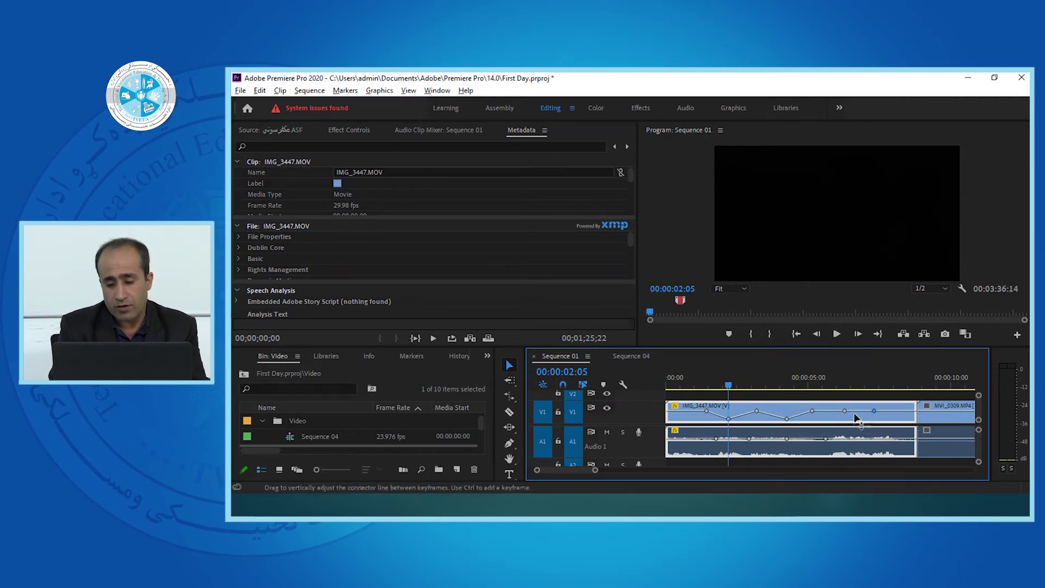
pyautogui.moveTo(845, 413); pyautogui.dragTo(846, 418)
# Step: Play the first IMG_3447.MOV clip from near its start to check the opacity changes, stopping at 00:00:05:07
pyautogui.click(692, 383)
pyautogui.press('space')
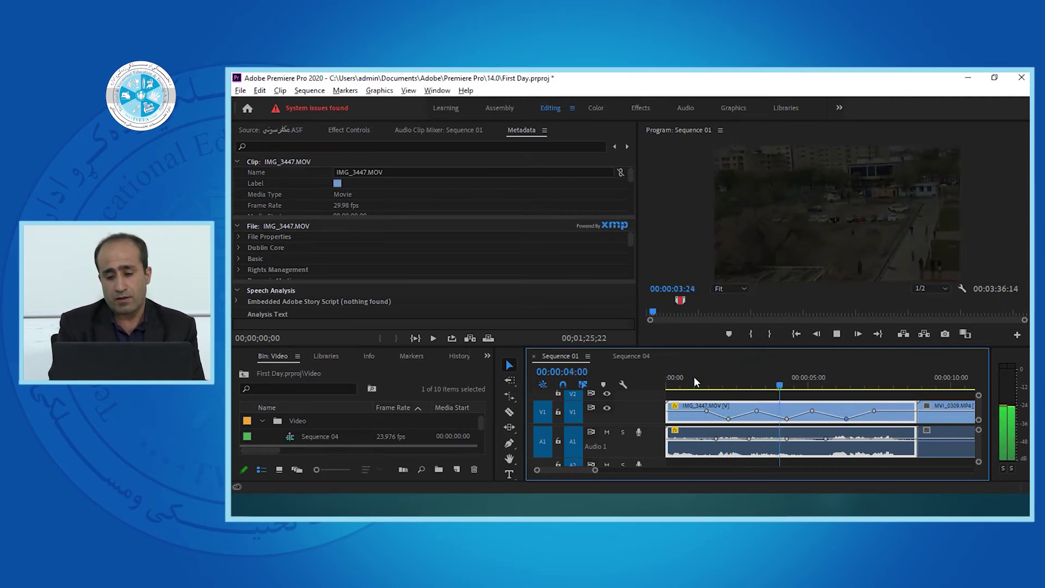
pyautogui.press('space')
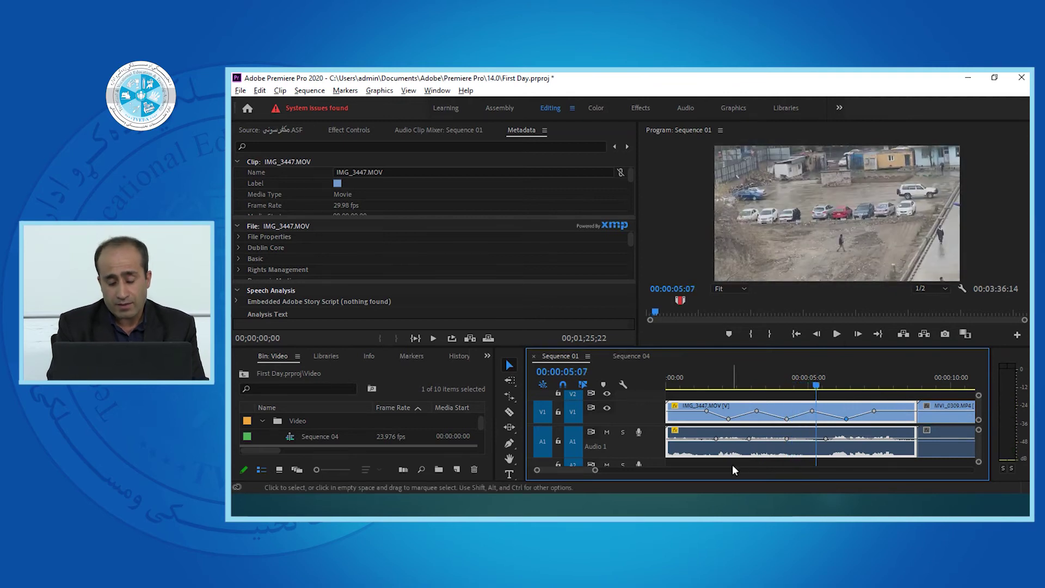
# Step: Lower the second and fourth audio keyframes of the first IMG_3447.MOV clip and play from near its start to check the volume changes
pyautogui.moveTo(750, 440); pyautogui.dragTo(751, 454)
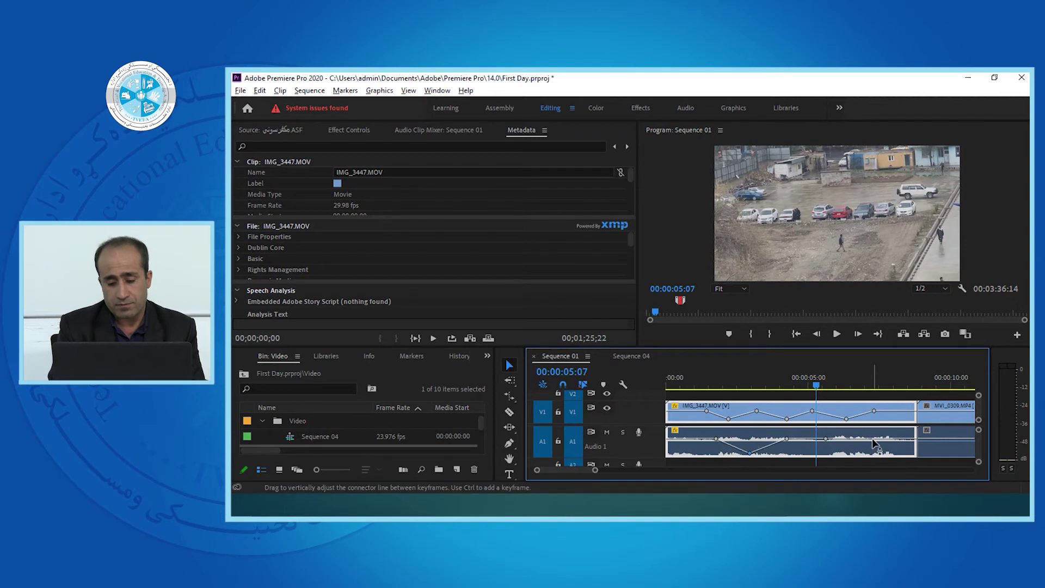
pyautogui.moveTo(825, 438); pyautogui.dragTo(828, 464)
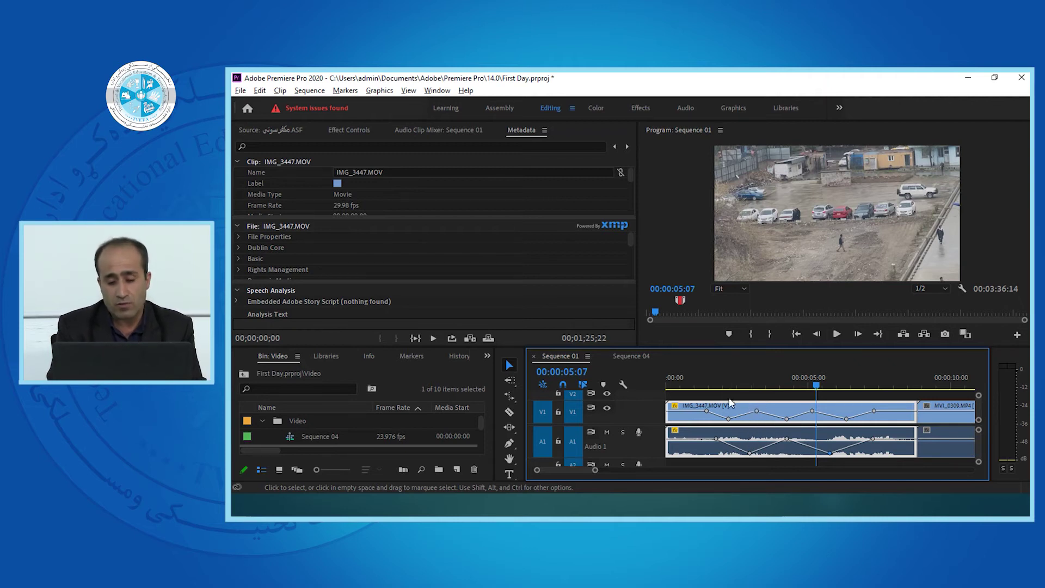
pyautogui.click(700, 379)
pyautogui.press('space')
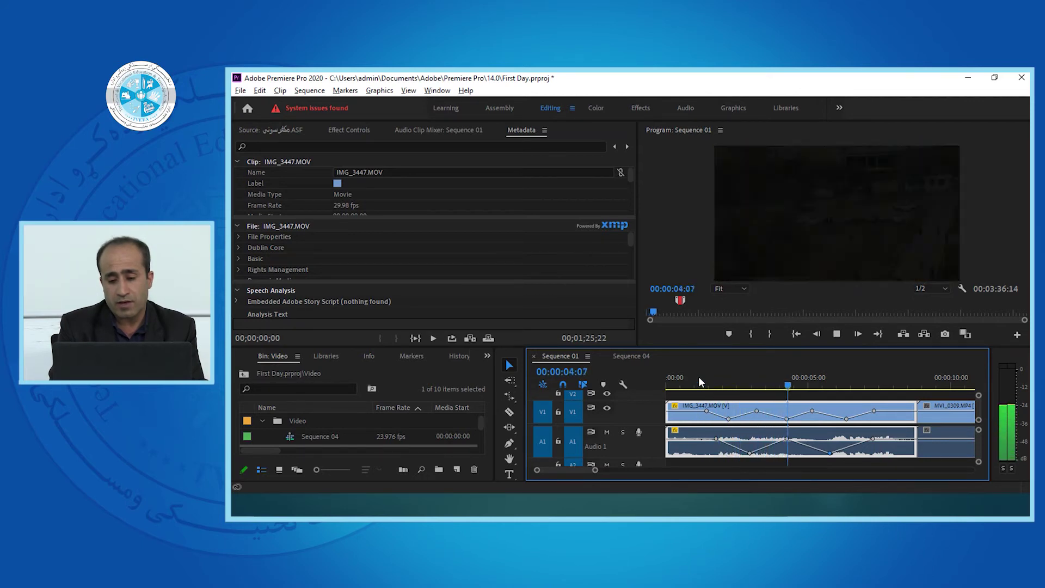
pyautogui.press('space')
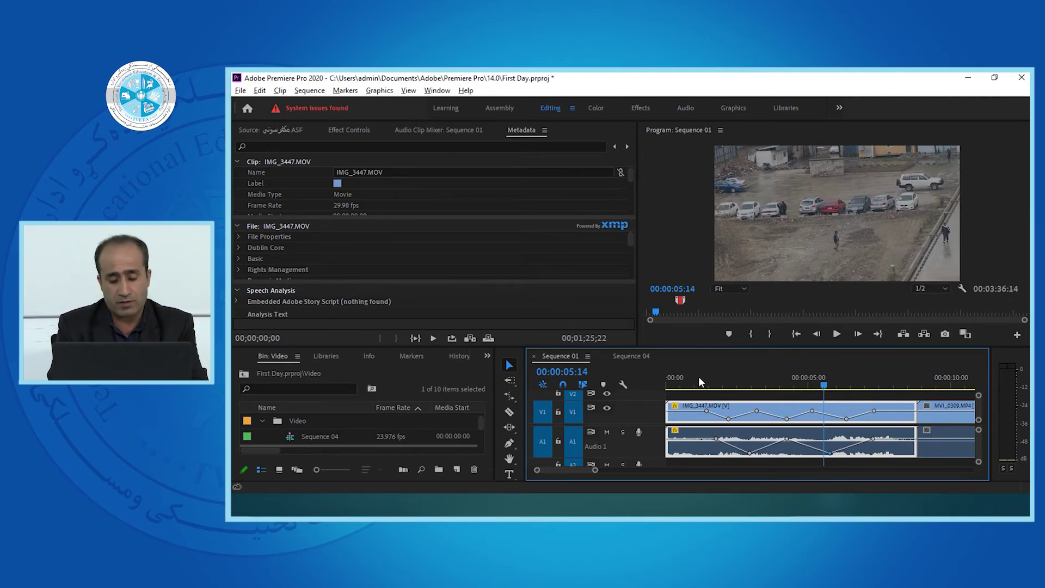
pyautogui.hotkey('alt', 'Tab')
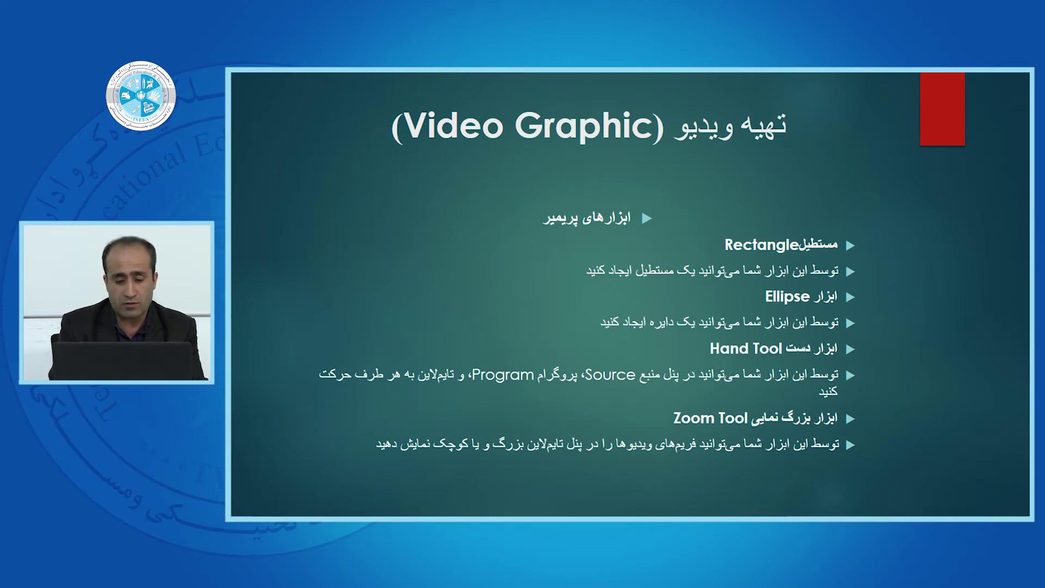
pyautogui.hotkey('alt', 'Tab')
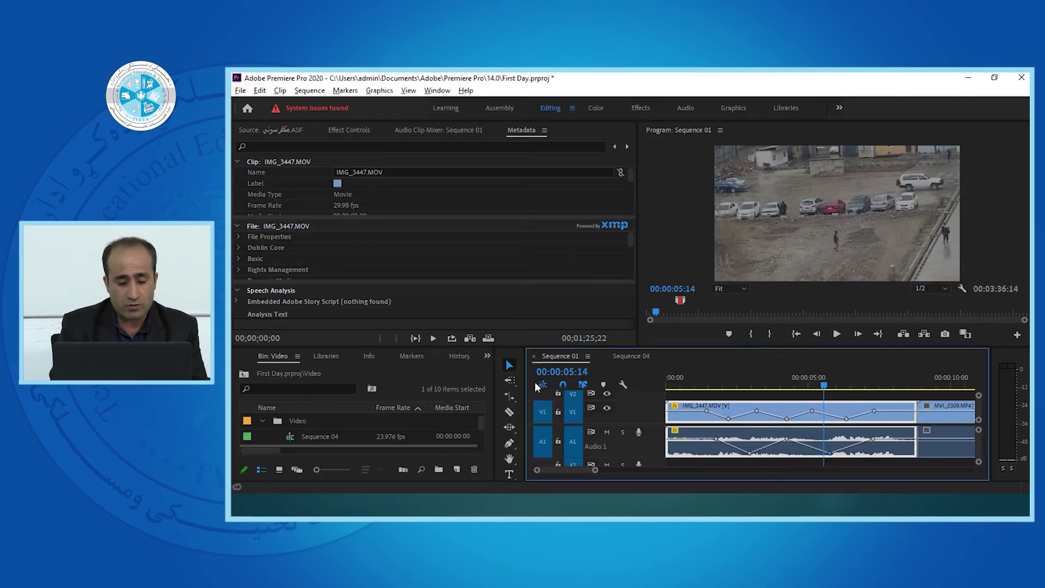
# Step: Draw a wide rectangle in the lower right of the video frame at 00:00:05:14 with the Rectangle Tool
pyautogui.click(510, 443)
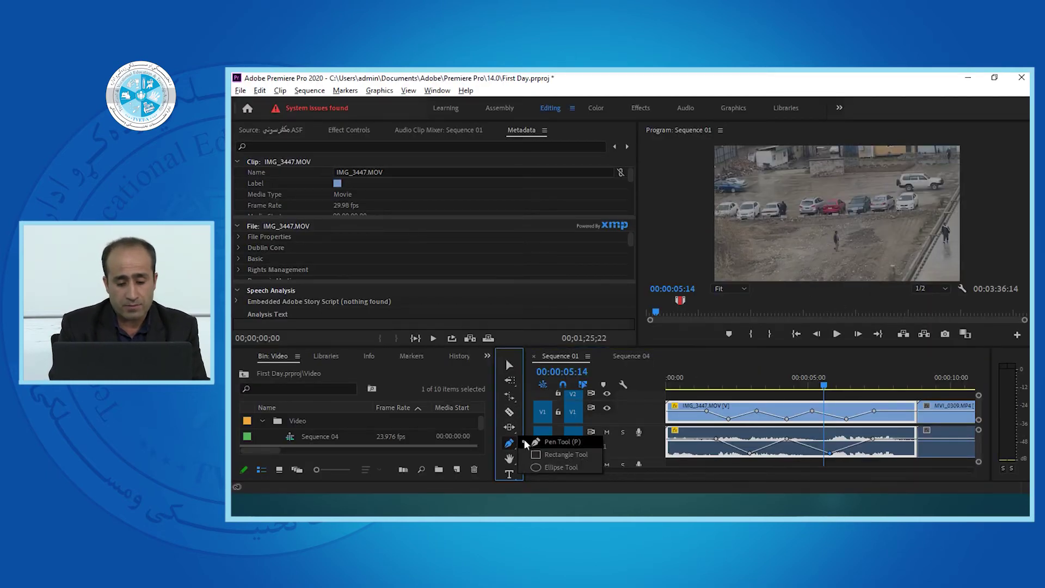
pyautogui.click(553, 455)
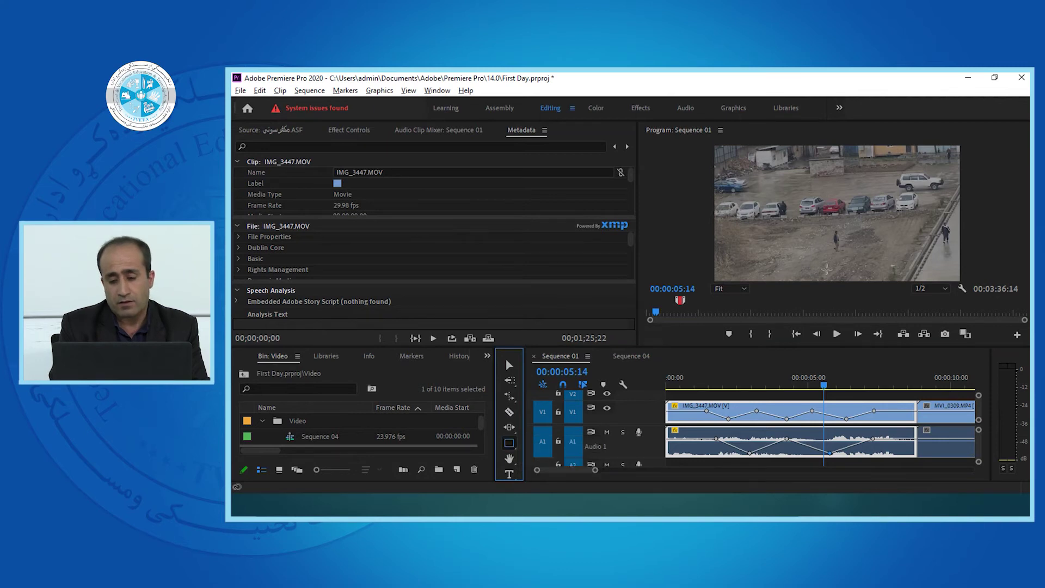
pyautogui.moveTo(855, 240); pyautogui.dragTo(937, 265)
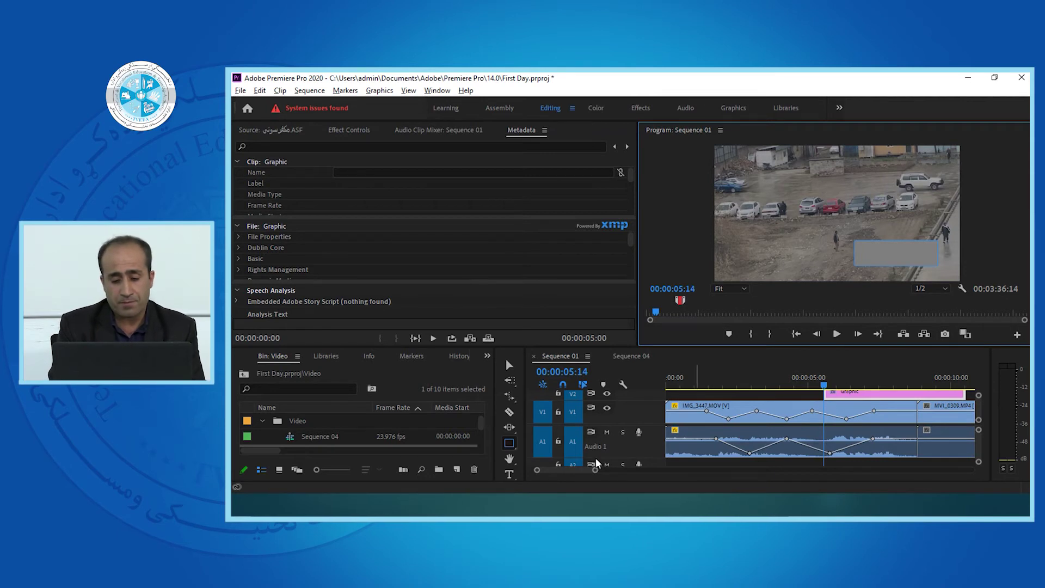
pyautogui.click(656, 429)
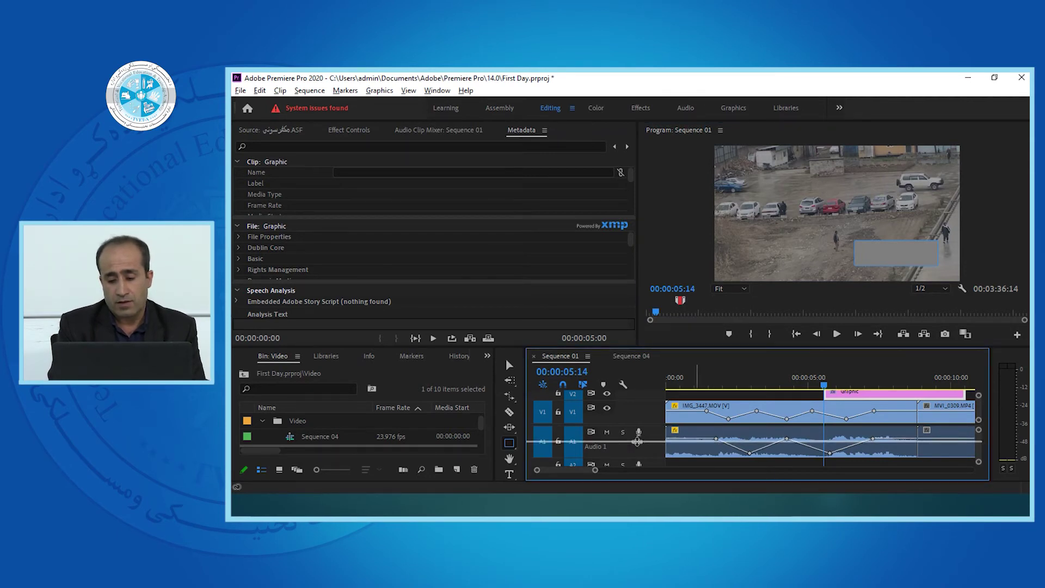
pyautogui.scroll(1, 656, 429)
# Step: With the playhead at 00:00:06:23, draw a small ellipse to the left of the rectangle in the same graphic using the Ellipse Tool
pyautogui.click(861, 378)
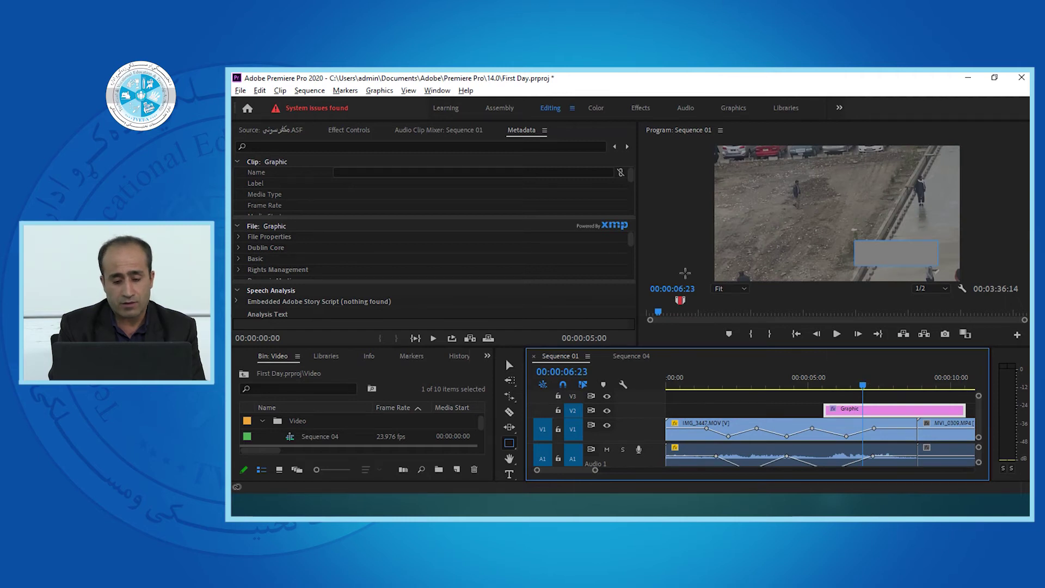
pyautogui.click(509, 442)
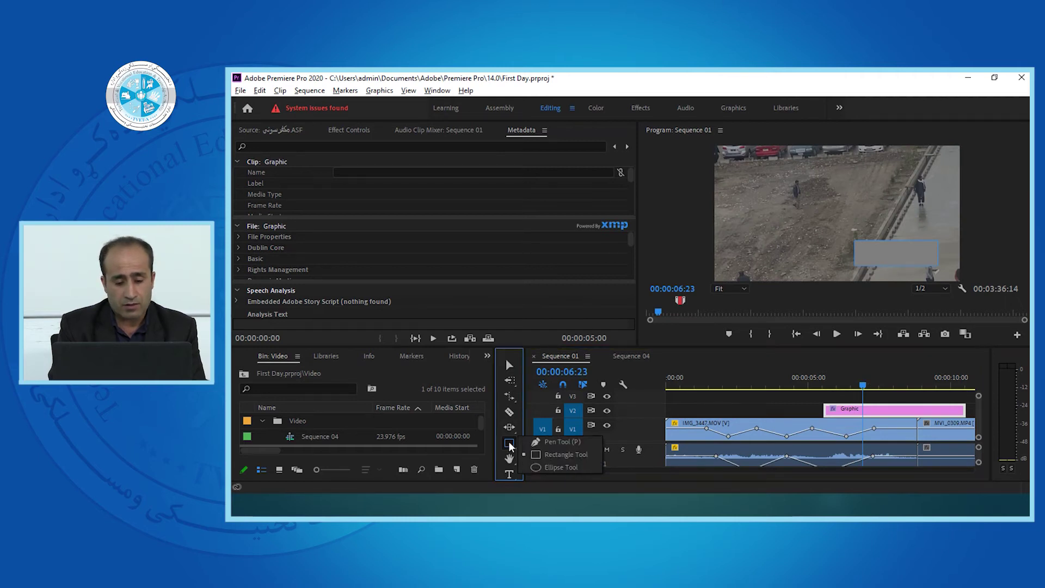
pyautogui.click(543, 466)
pyautogui.click(795, 230)
pyautogui.moveTo(795, 231); pyautogui.dragTo(826, 267)
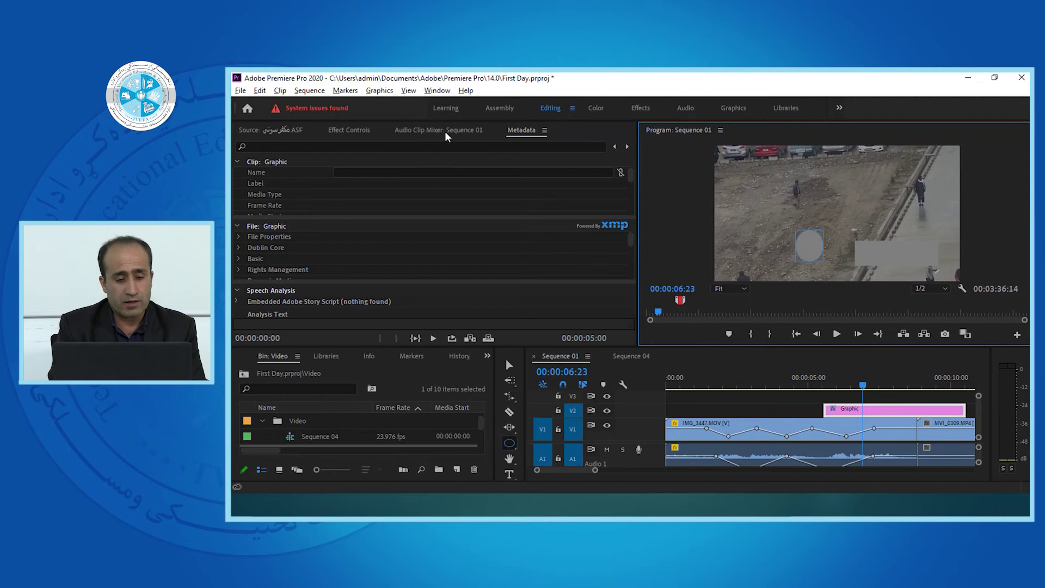
# Step: Change the ellipse's fill to solid red
pyautogui.click(349, 130)
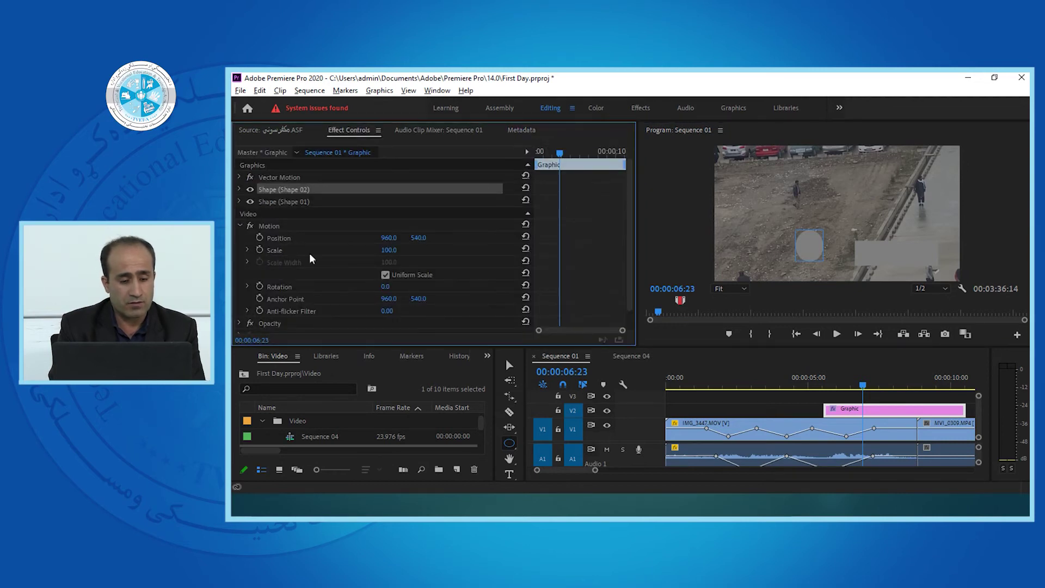
pyautogui.click(239, 188)
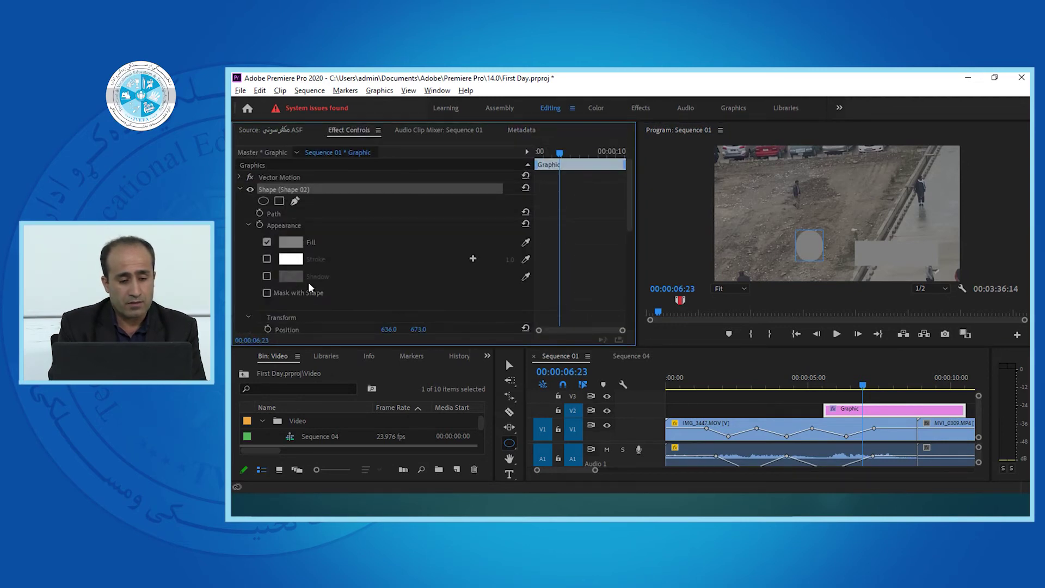
pyautogui.click(292, 244)
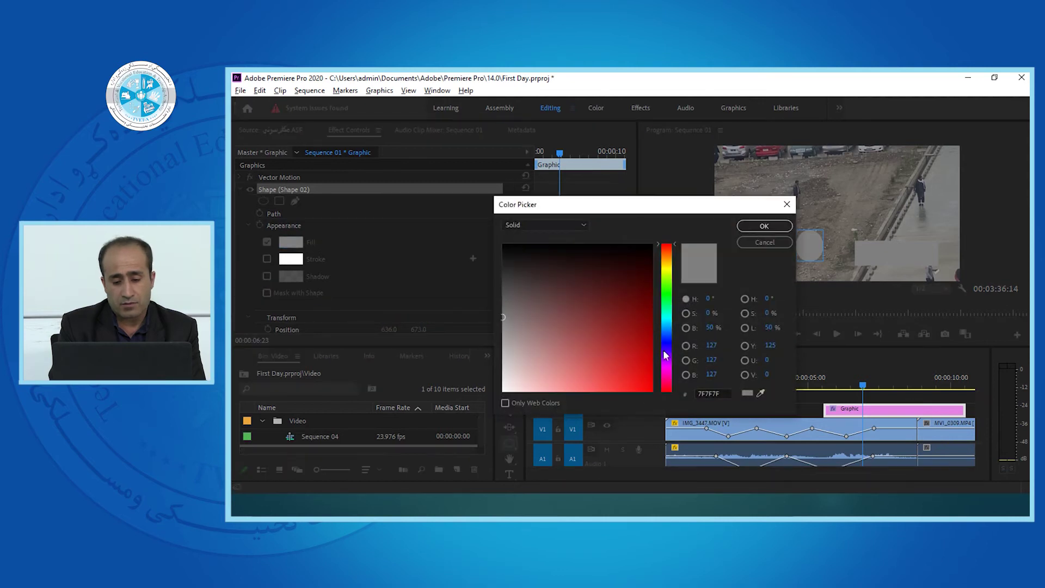
pyautogui.click(651, 390)
pyautogui.click(764, 226)
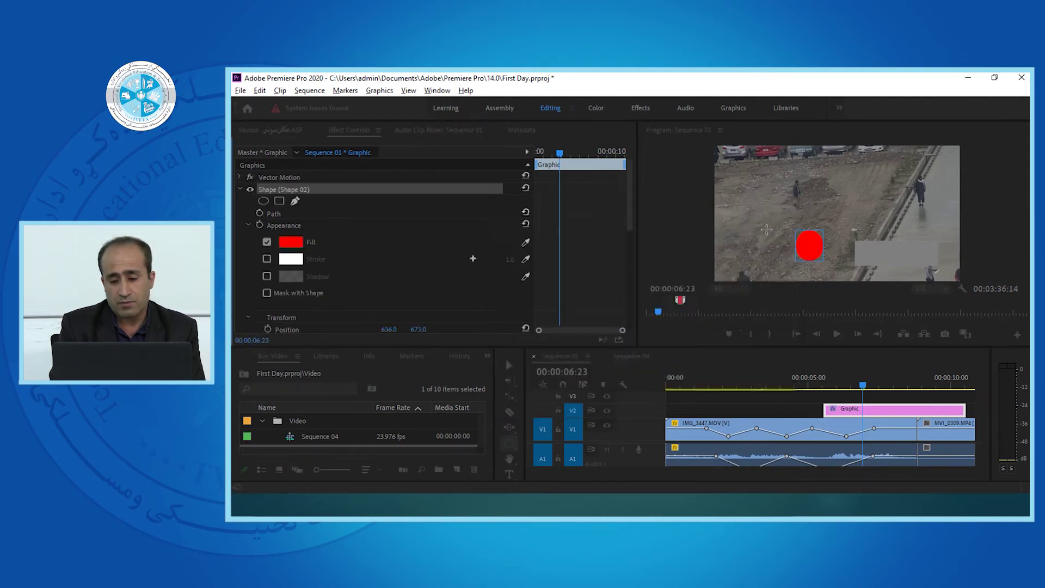
# Step: Select the grey rectangle in the video frame with the Selection Tool and collapse the ellipse's settings
pyautogui.press('v')
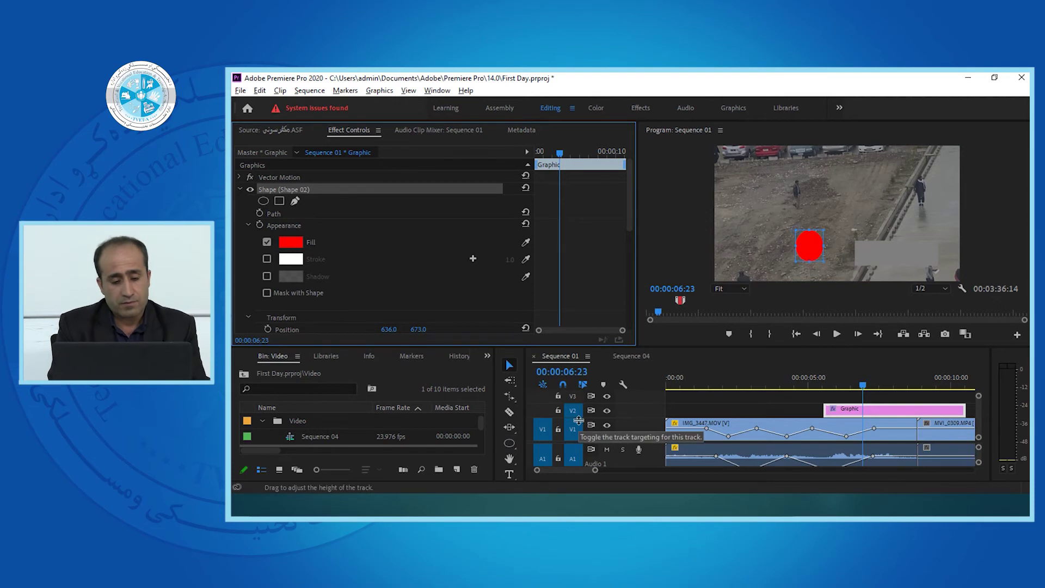
pyautogui.click(906, 258)
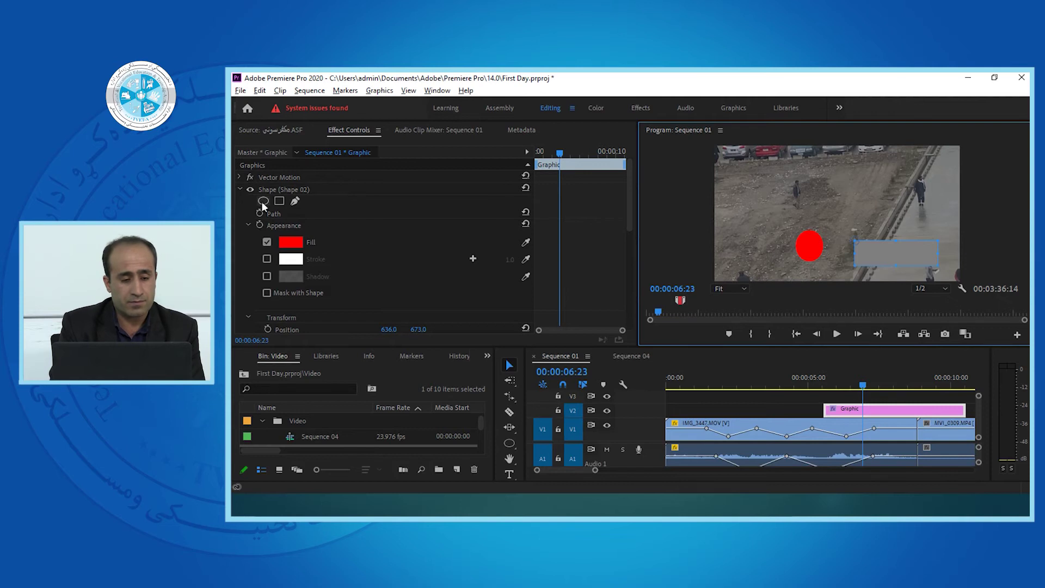
pyautogui.click(240, 189)
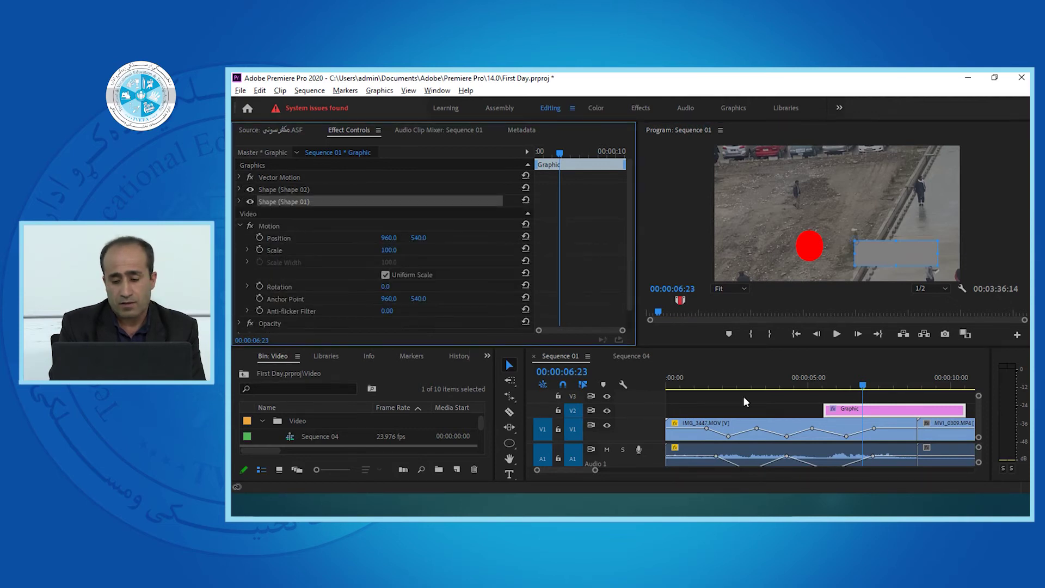
# Step: Move the Graphic clip earlier on V2 and view the frame at 00:00:06:06
pyautogui.click(887, 414)
pyautogui.moveTo(881, 415); pyautogui.dragTo(844, 415)
pyautogui.click(845, 384)
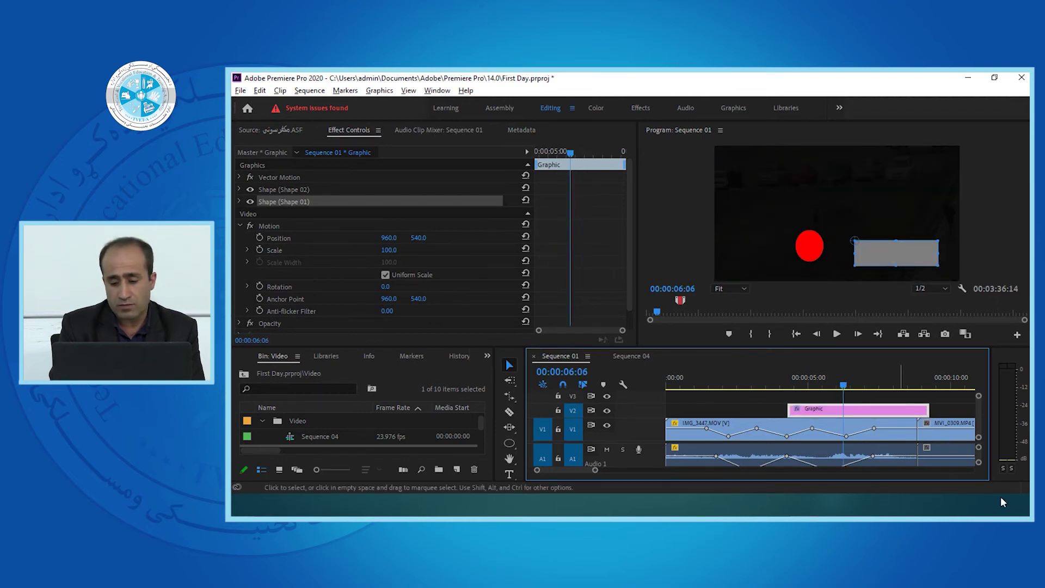
# Step: With the playhead at 00:00:10:06, move the Graphic clip on V2 so it starts just before the first MVI_0309.MP4 clip
pyautogui.click(958, 384)
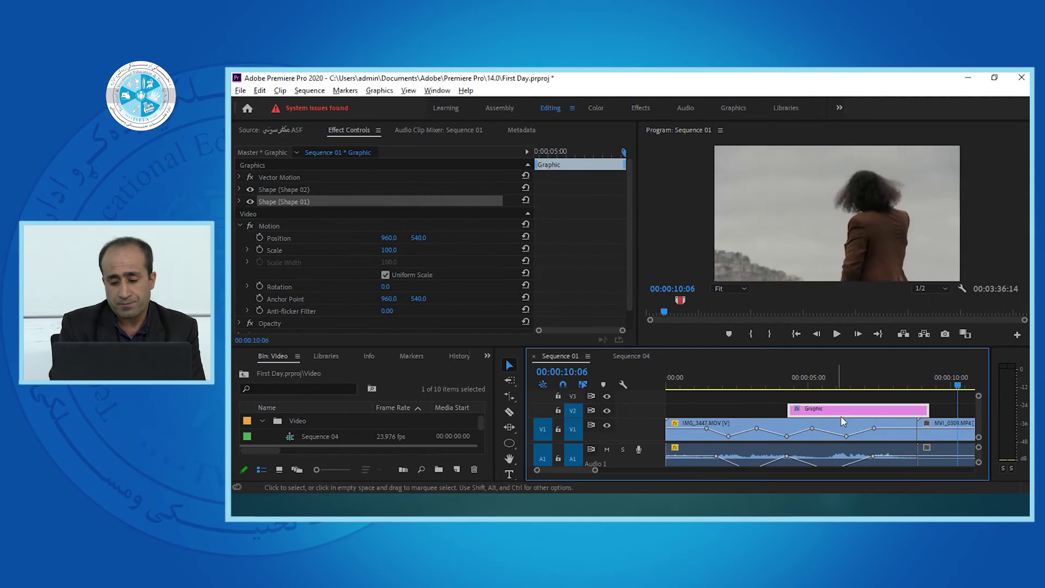
pyautogui.moveTo(829, 409); pyautogui.dragTo(948, 422)
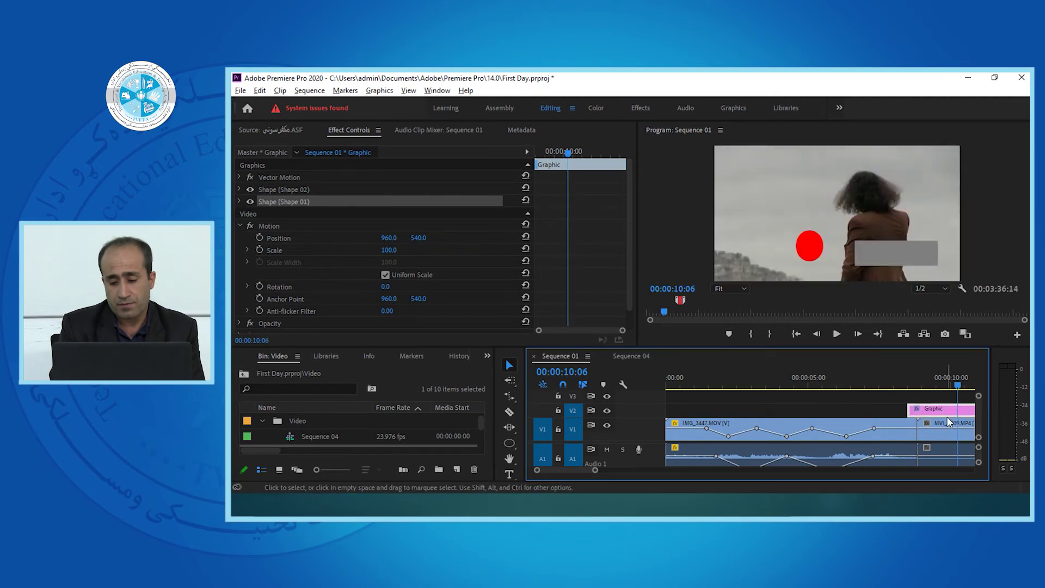
pyautogui.press('-')
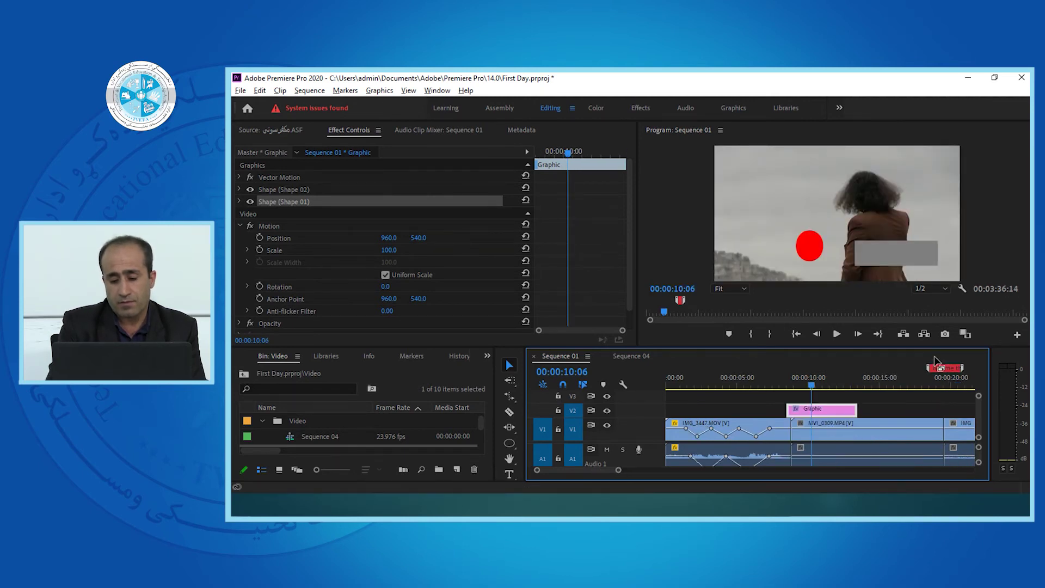
pyautogui.press('=')
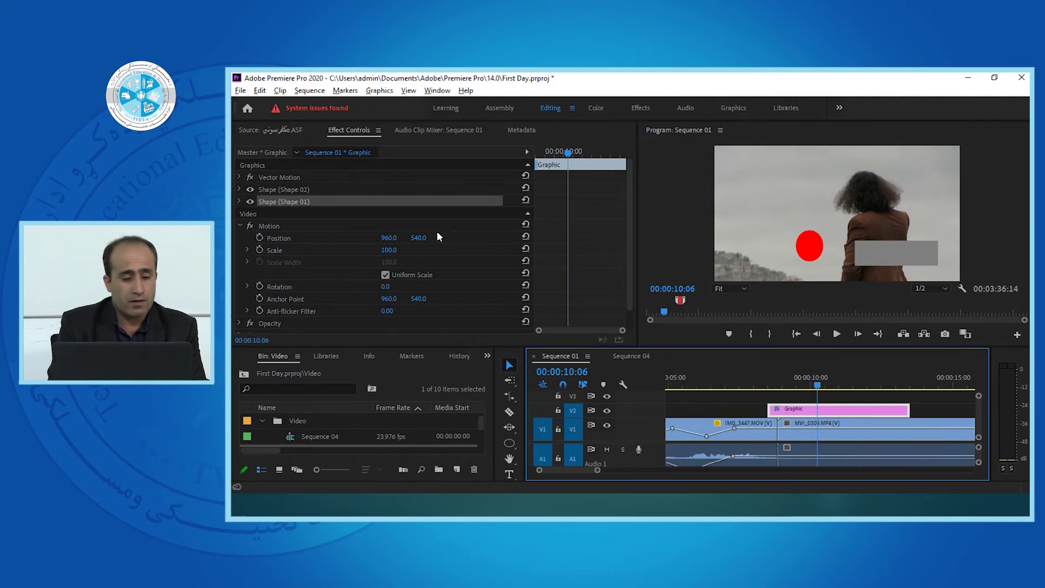
# Step: Change the rectangle's fill to blue, 0006FF
pyautogui.click(240, 201)
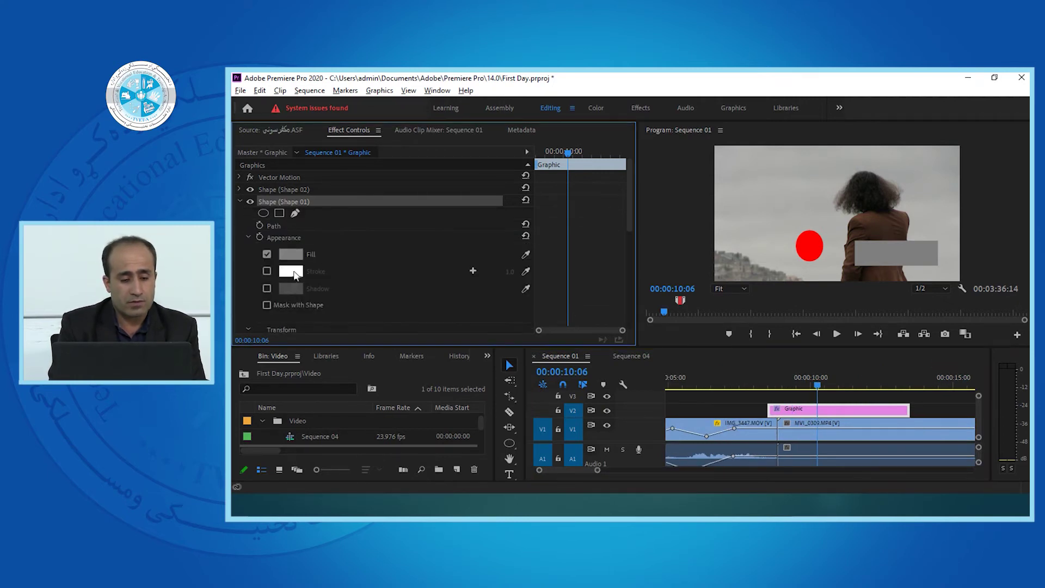
pyautogui.click(293, 257)
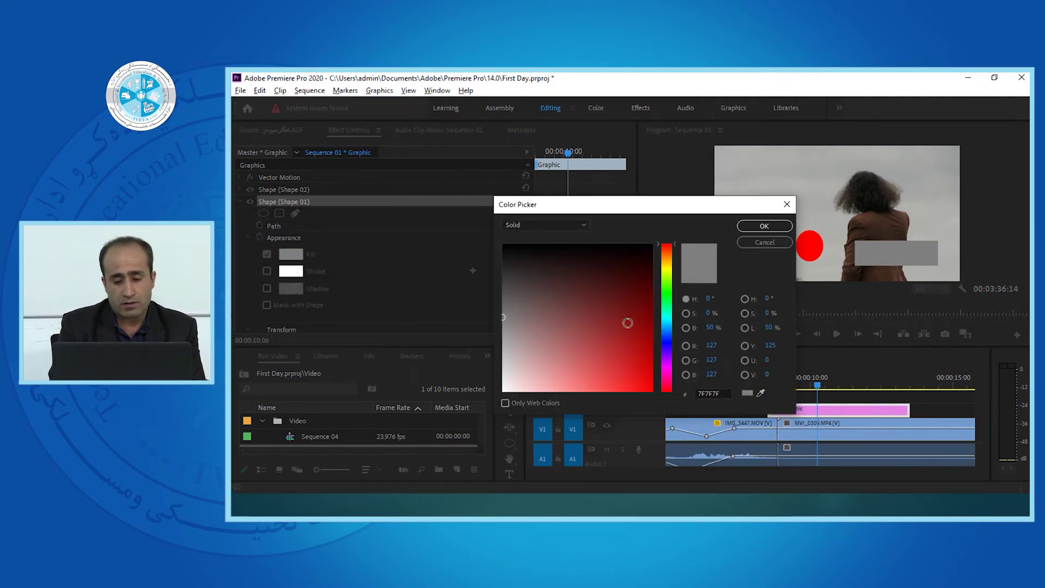
pyautogui.click(667, 342)
pyautogui.moveTo(592, 306); pyautogui.dragTo(705, 443)
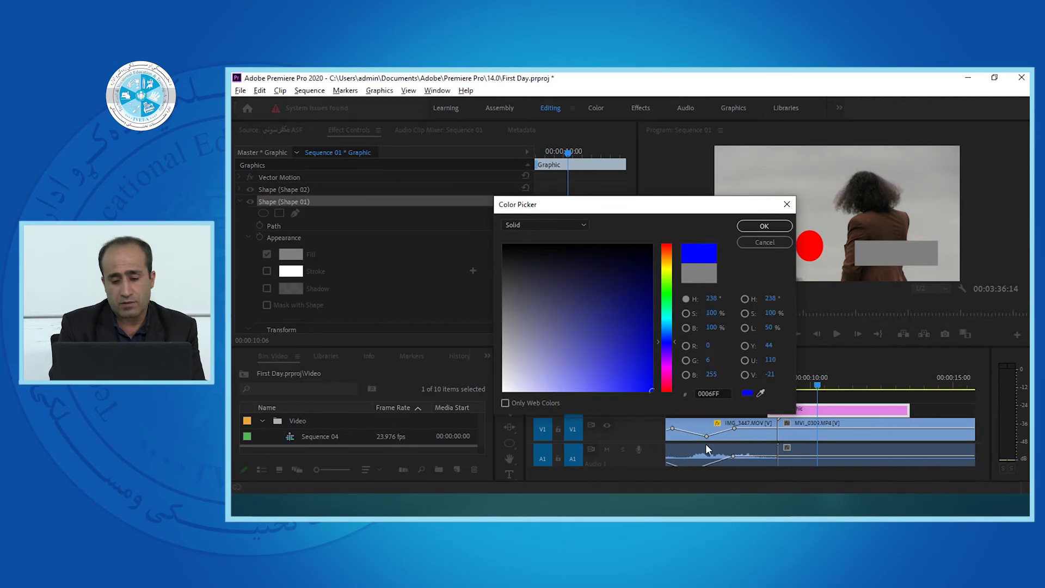
pyautogui.click(764, 226)
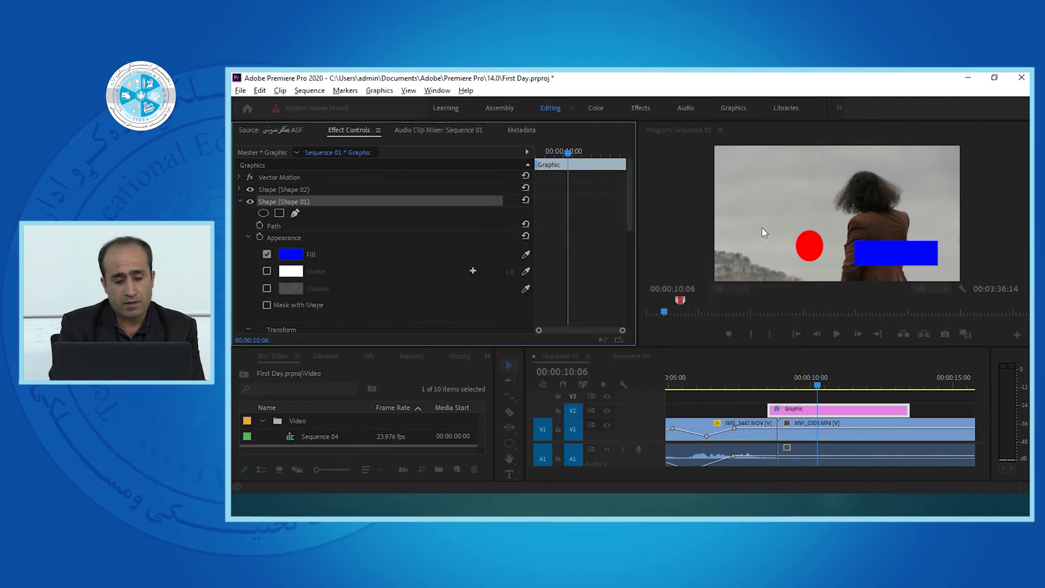
# Step: Move the red ellipse onto the right end of the blue rectangle
pyautogui.click(810, 249)
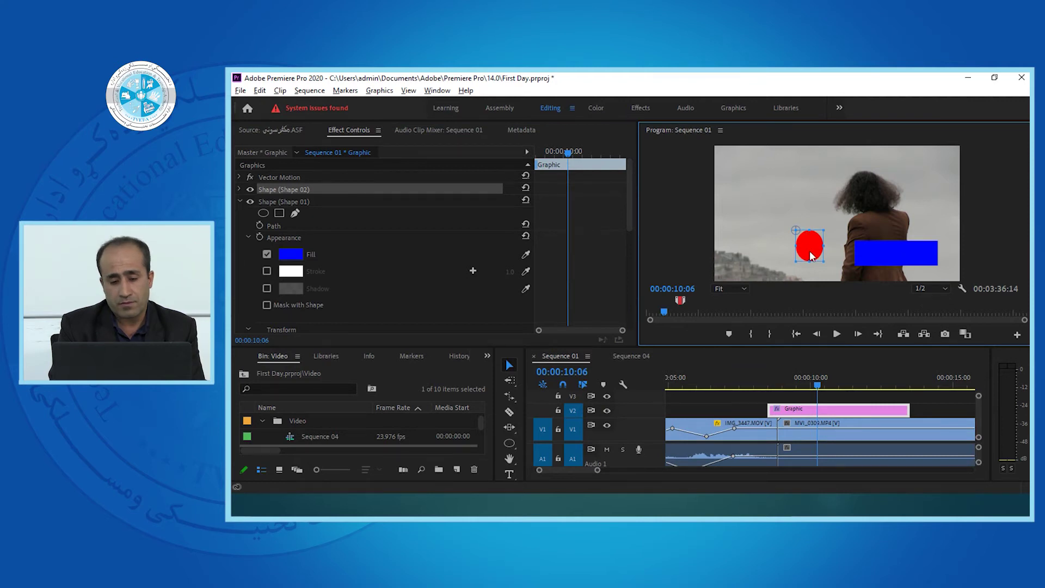
pyautogui.moveTo(813, 250); pyautogui.dragTo(934, 259)
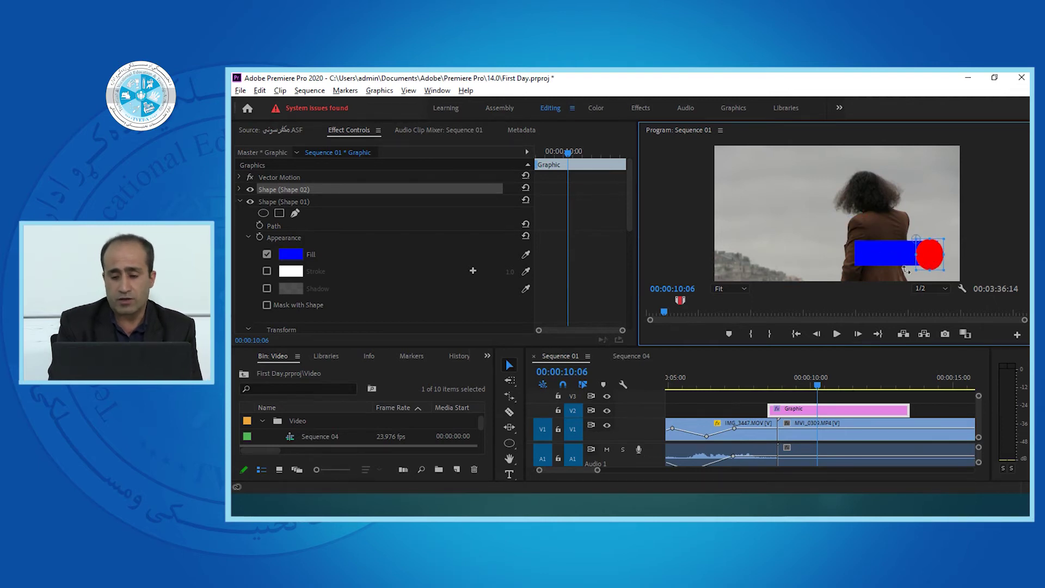
# Step: Activate the Ellipse Tool and place the playhead at 00:00:10:04
pyautogui.click(832, 386)
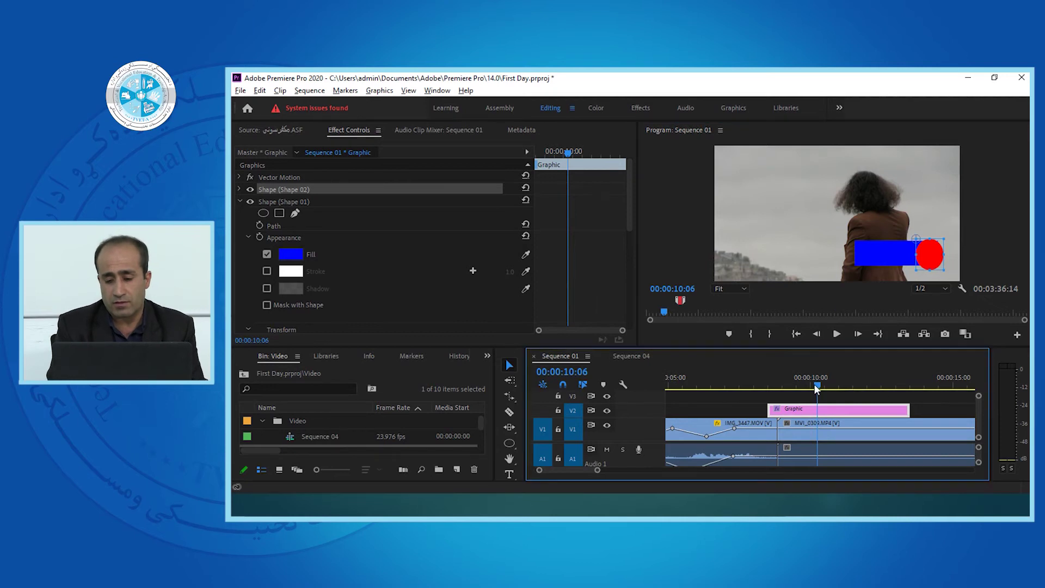
pyautogui.moveTo(831, 387); pyautogui.dragTo(817, 388)
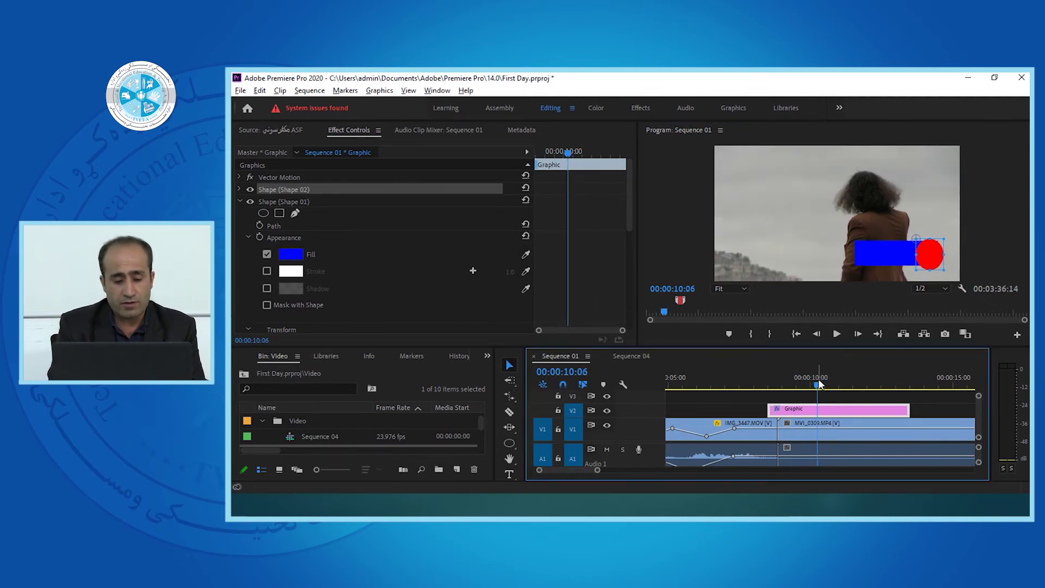
pyautogui.click(511, 445)
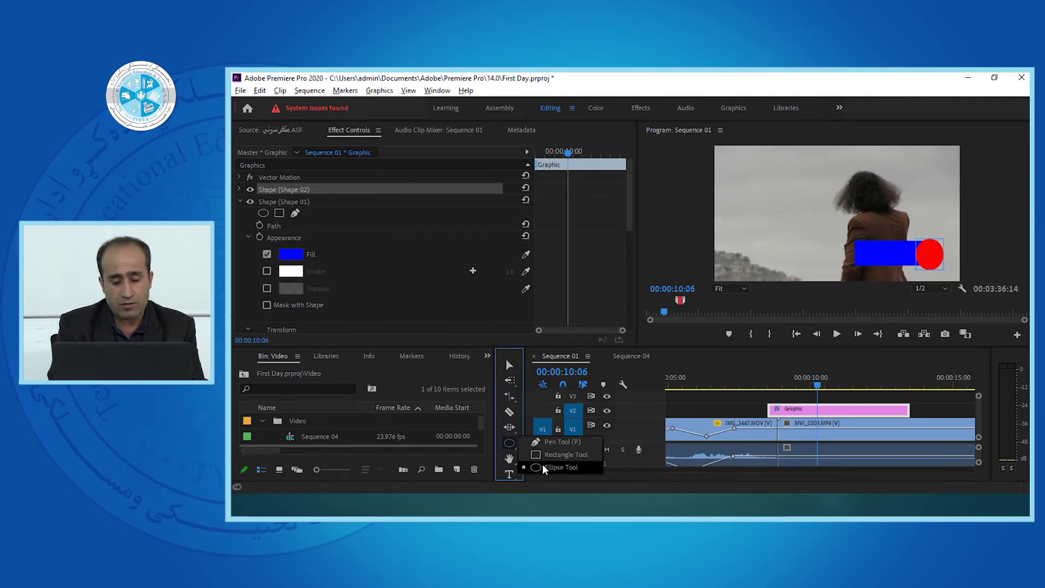
pyautogui.click(816, 385)
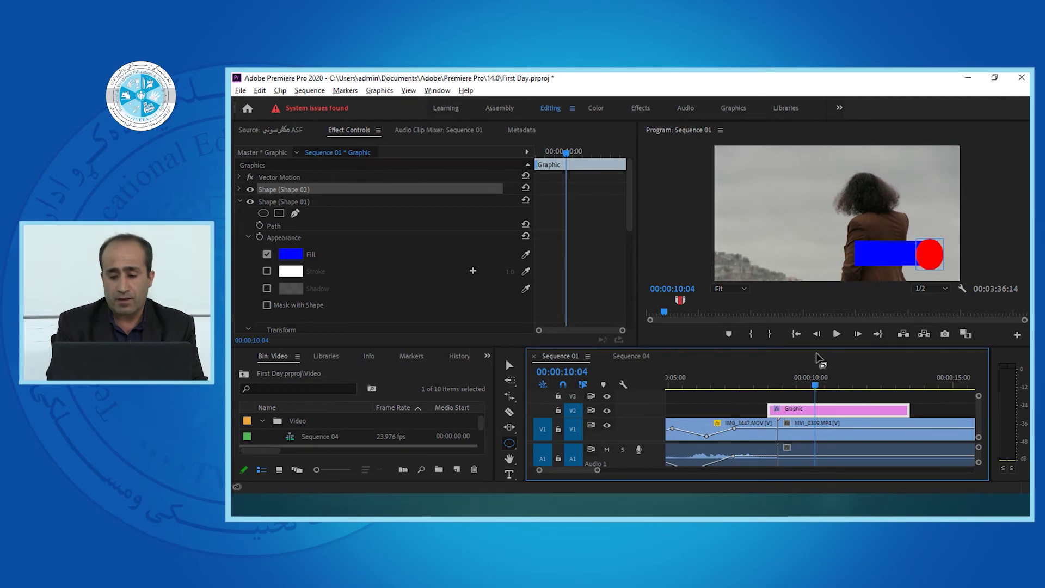
# Step: Place the playhead at 00:00:11:02, and consult the editing tools slide in PowerPoint before returning to Premiere Pro
pyautogui.moveTo(815, 385); pyautogui.dragTo(842, 384)
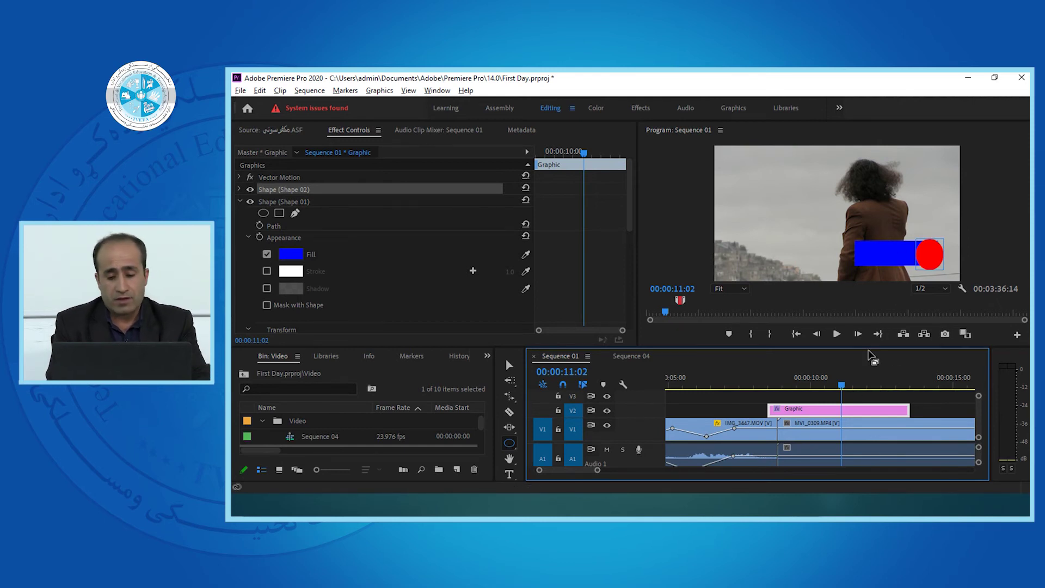
pyautogui.hotkey('alt', 'Tab')
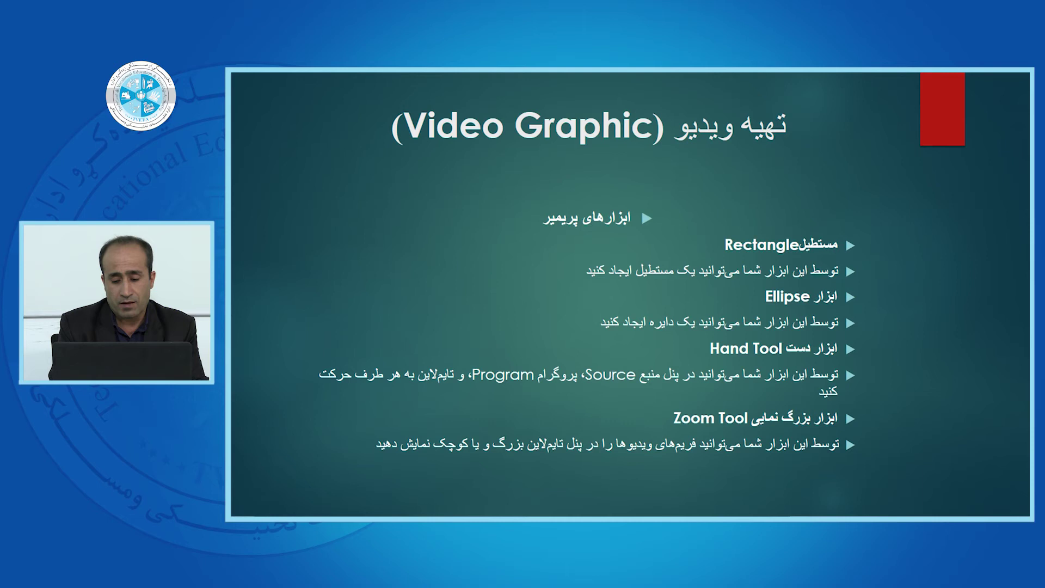
pyautogui.hotkey('alt', 'Tab')
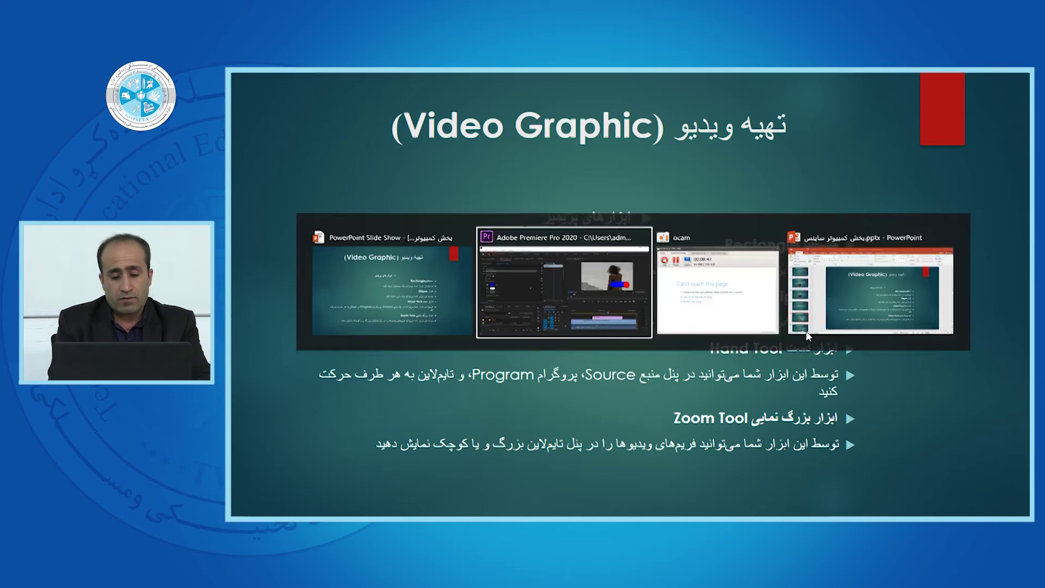
# Step: Activate the Hand Tool to pan along Sequence 01's timeline, and widen the timeline area
pyautogui.click(509, 458)
pyautogui.scroll(-5, 849, 431)
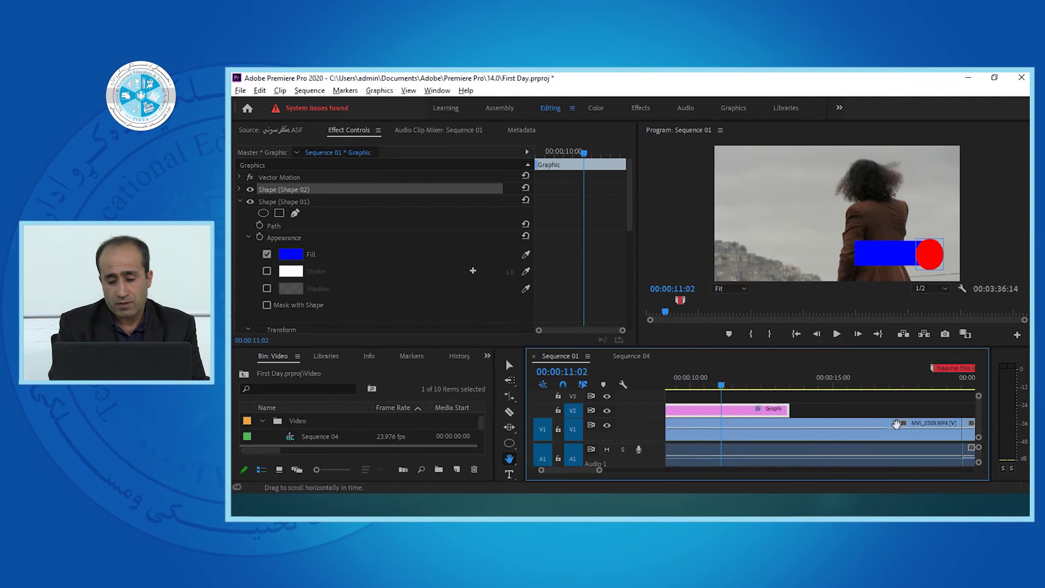
pyautogui.scroll(-5, 902, 415)
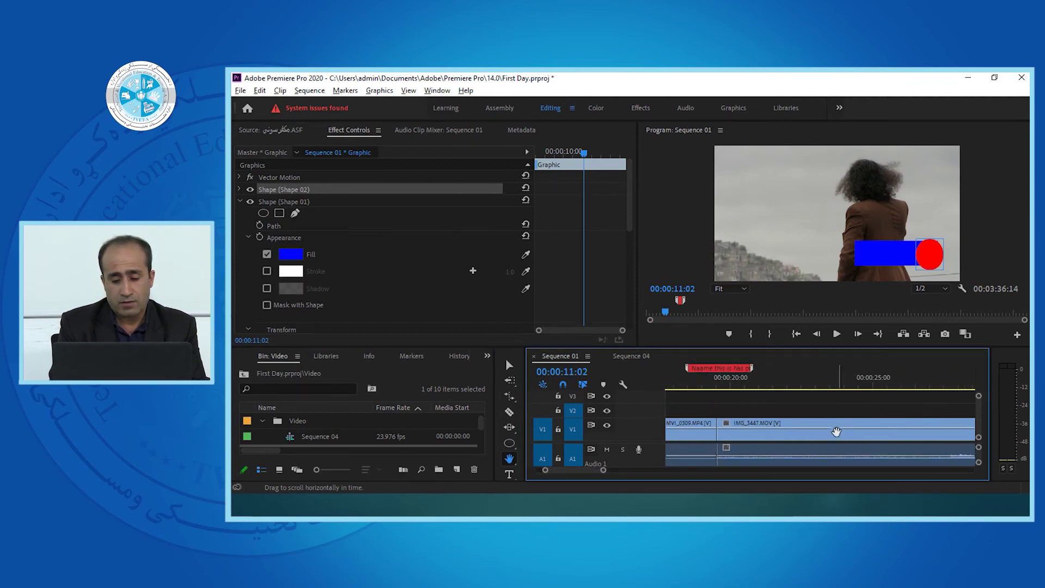
pyautogui.moveTo(525, 413); pyautogui.dragTo(445, 414)
pyautogui.moveTo(671, 437); pyautogui.dragTo(945, 430)
# Step: Inspect the Program monitor image at 200% by panning with the Hand Tool, and restore its zoom level to Fit
pyautogui.click(874, 235)
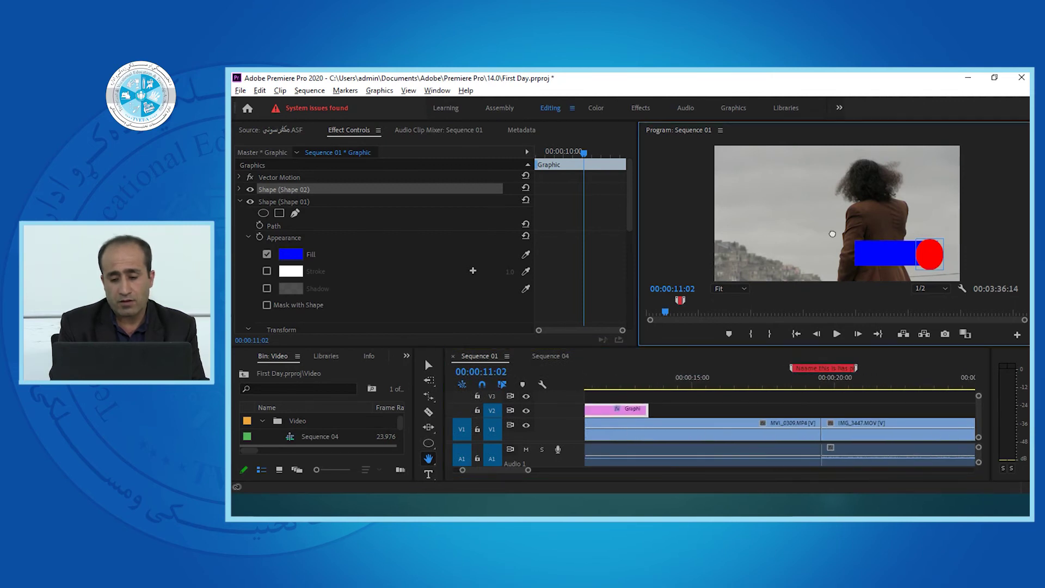
pyautogui.click(945, 289)
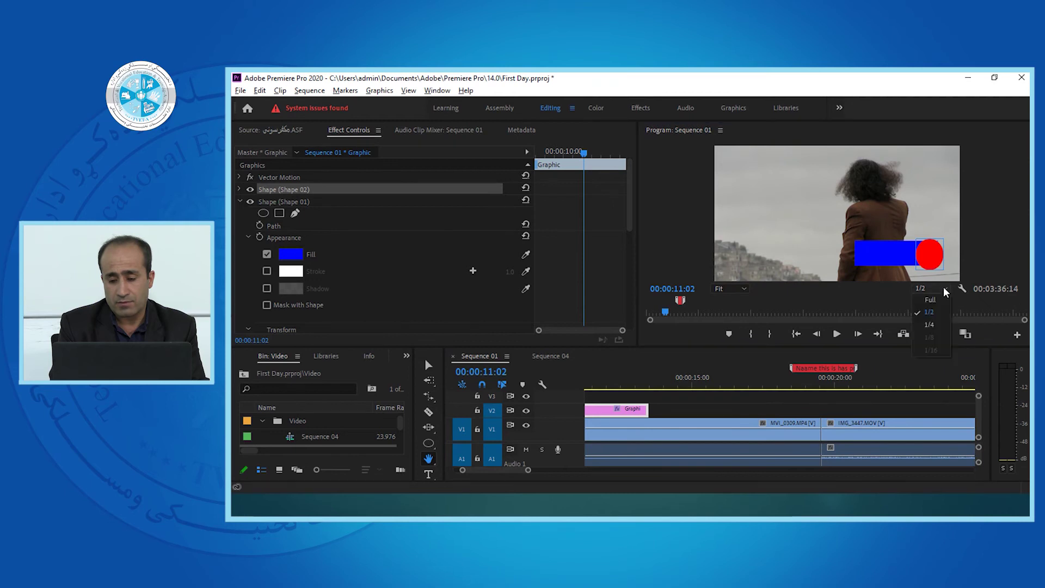
pyautogui.click(747, 292)
pyautogui.click(729, 401)
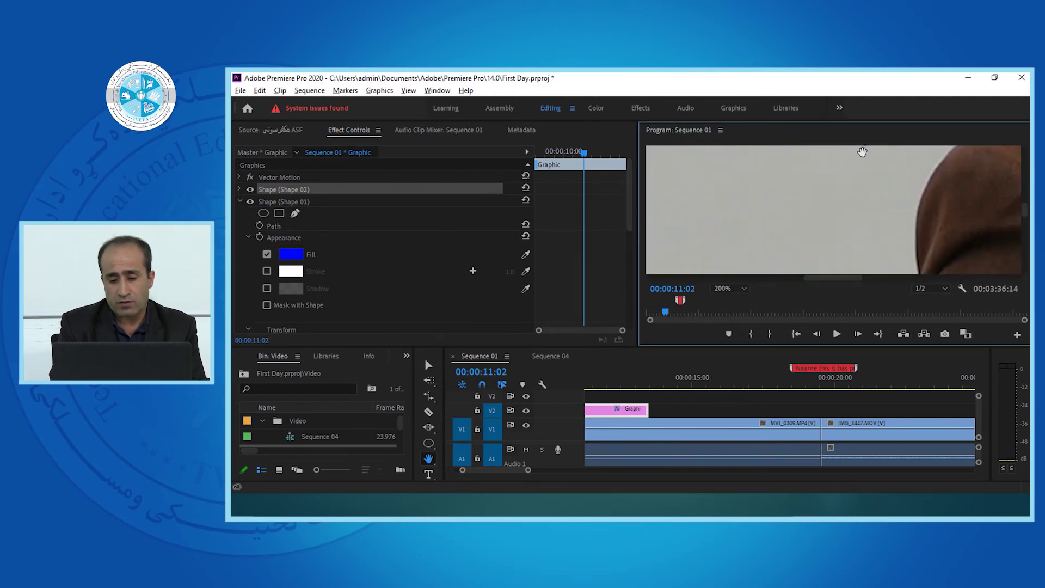
pyautogui.moveTo(887, 194); pyautogui.dragTo(740, 209)
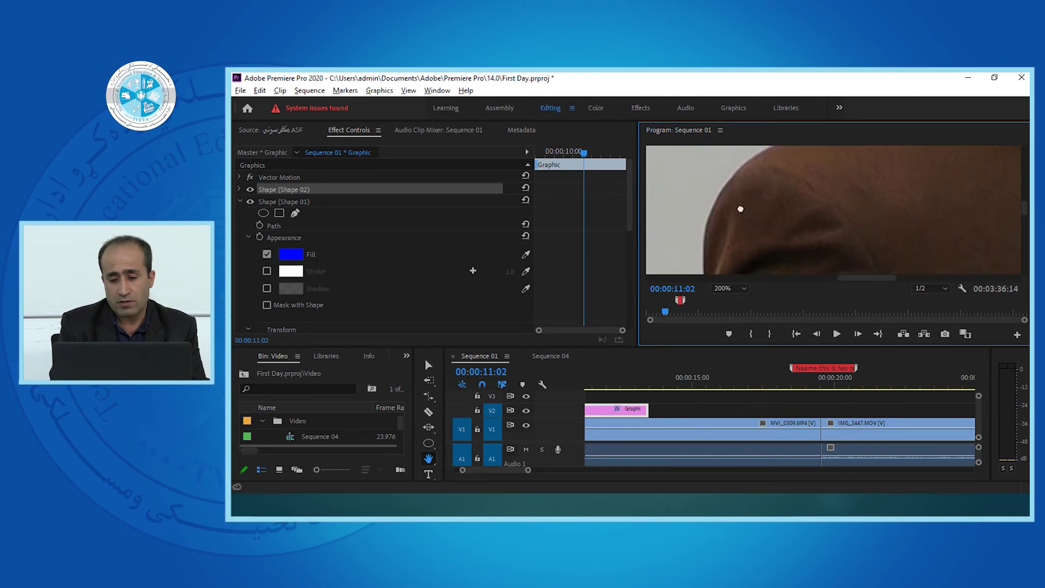
pyautogui.moveTo(924, 201); pyautogui.dragTo(806, 240)
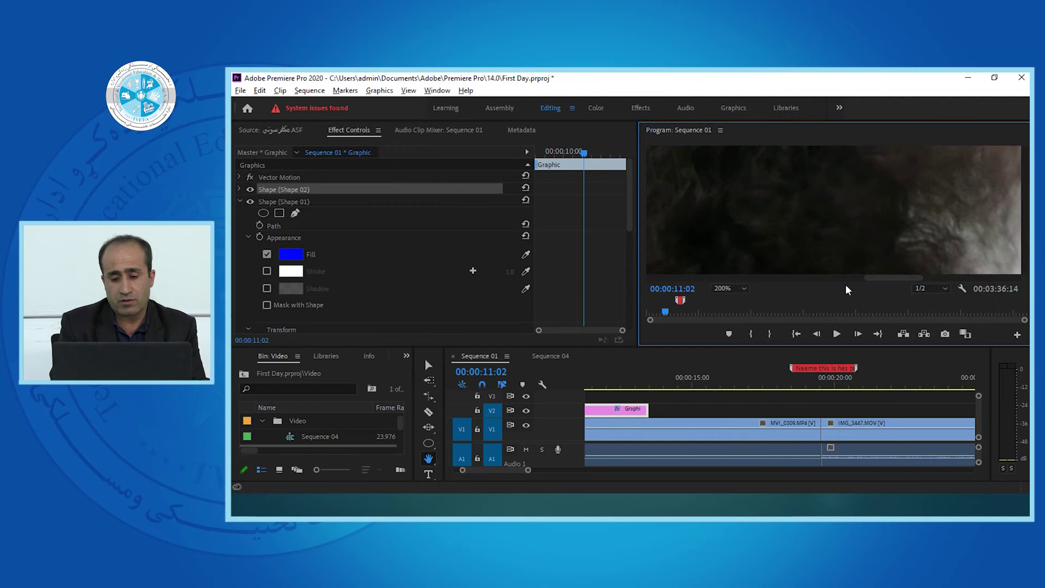
pyautogui.moveTo(847, 289); pyautogui.dragTo(822, 324)
pyautogui.click(737, 289)
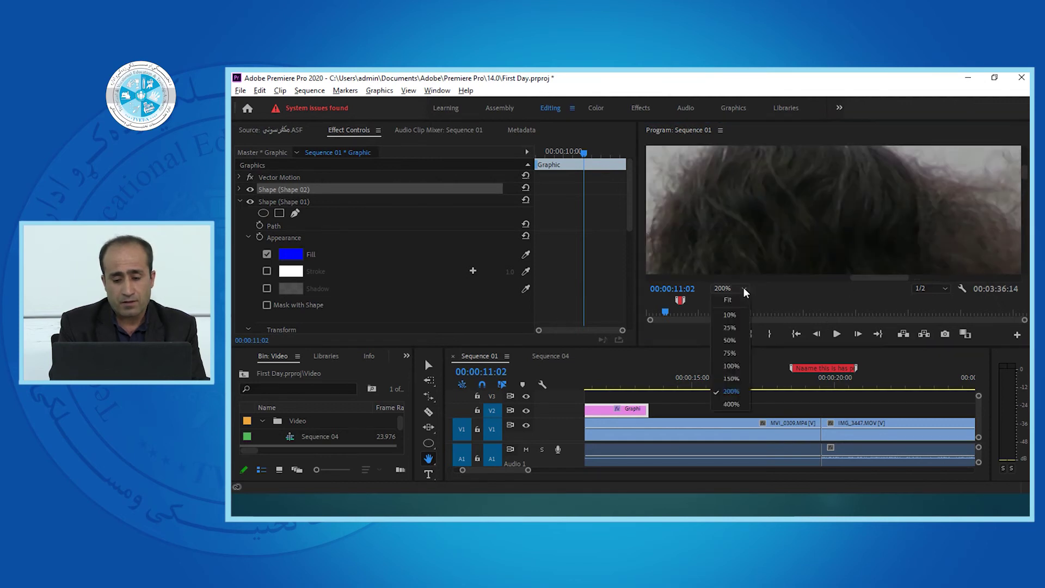
pyautogui.click(729, 300)
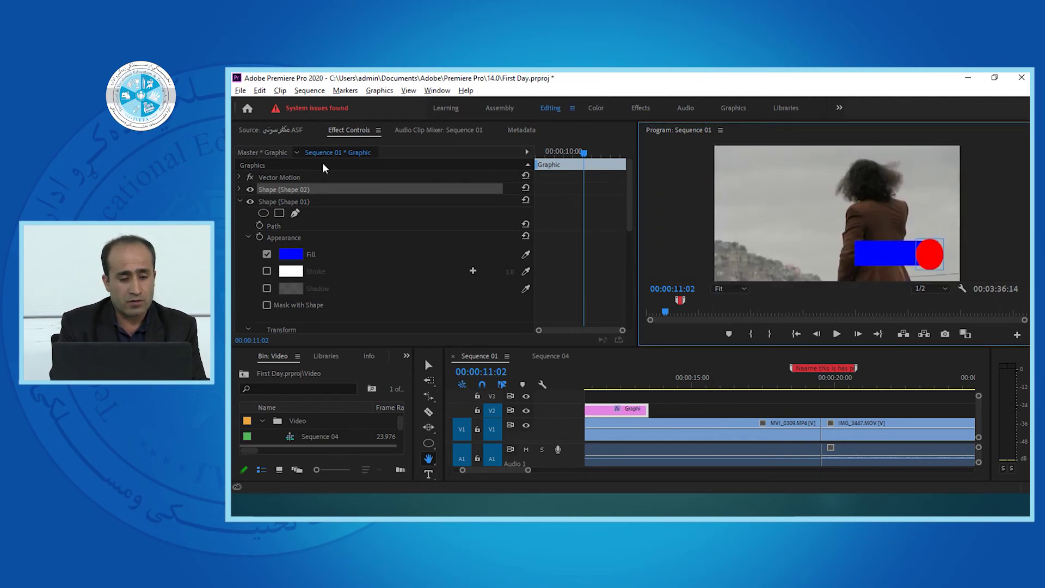
# Step: Inspect the Source monitor image at 400% by panning with the Hand Tool, and restore its zoom level to Fit
pyautogui.click(267, 130)
pyautogui.click(328, 281)
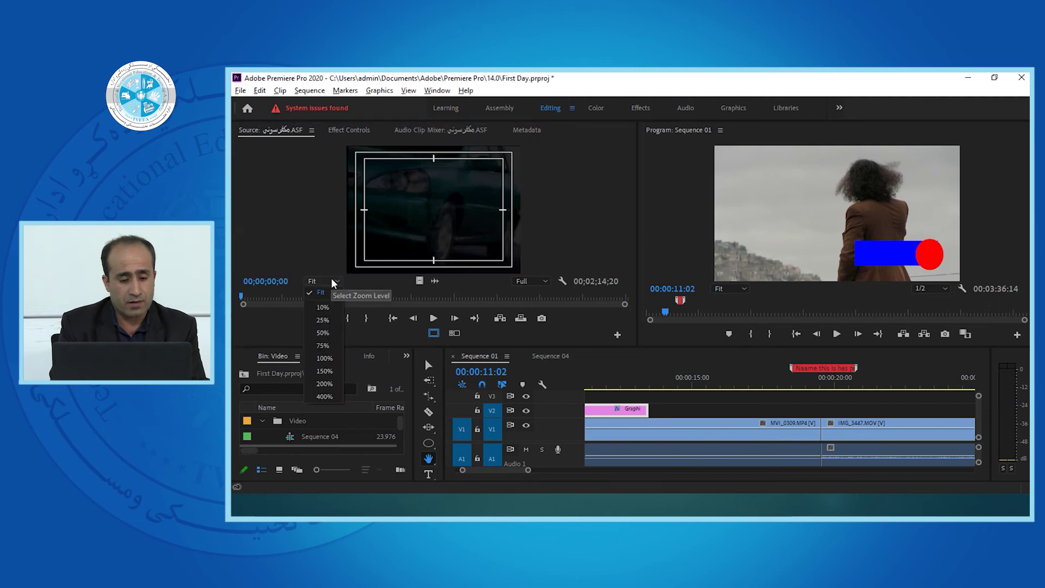
pyautogui.click(324, 396)
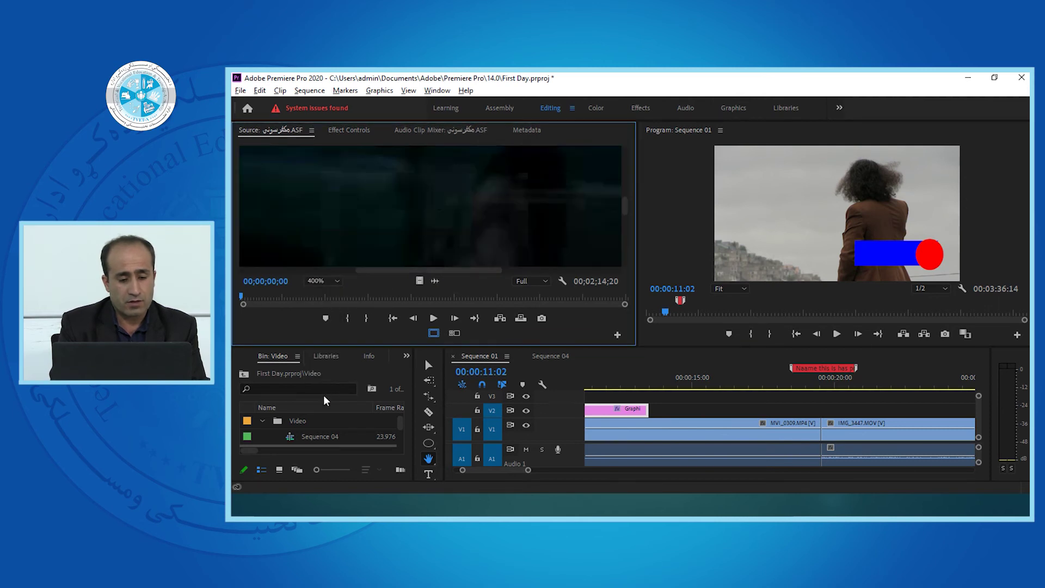
pyautogui.moveTo(422, 205); pyautogui.dragTo(583, 252)
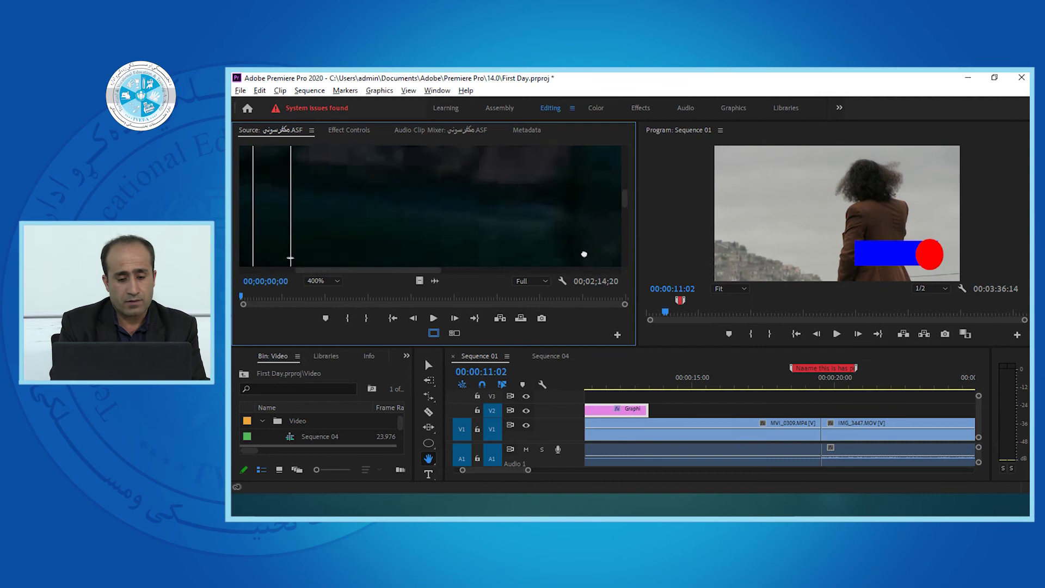
pyautogui.moveTo(508, 203); pyautogui.dragTo(556, 194)
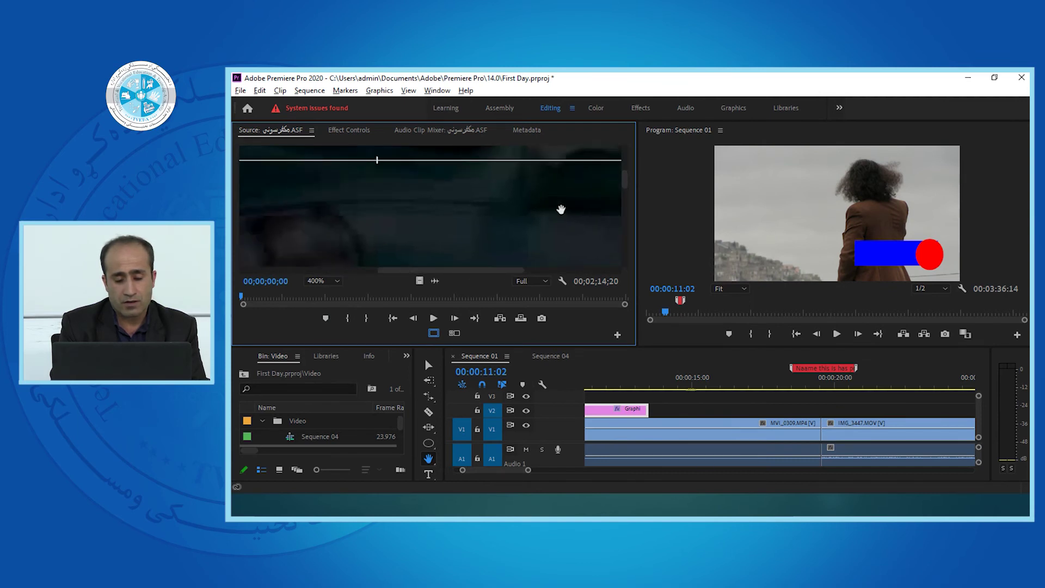
pyautogui.click(337, 281)
pyautogui.click(321, 292)
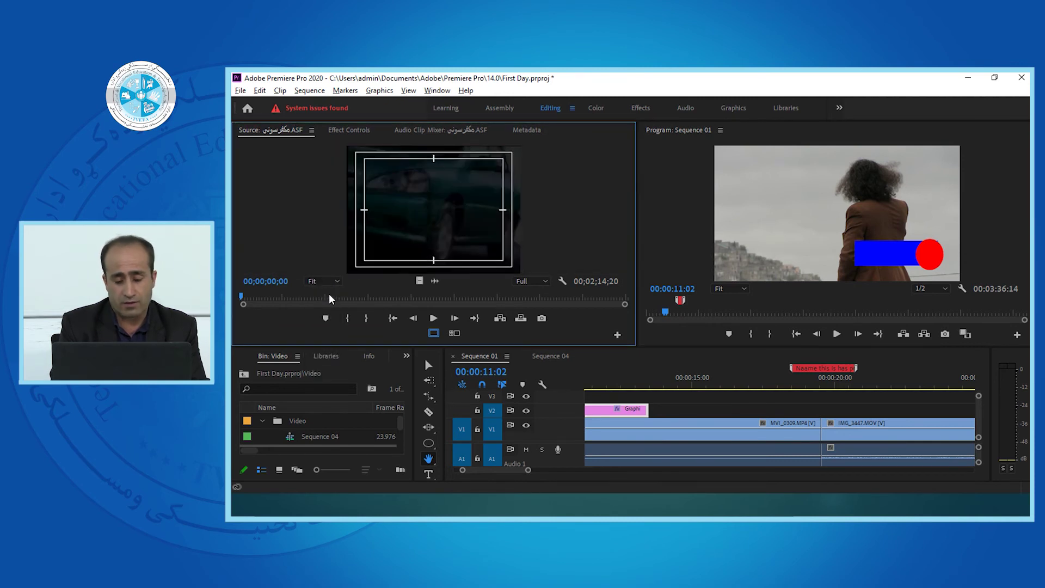
# Step: Load MVI_0307.MP4 from the nested Video bin into the Source monitor, and place the sequence playhead at 00:00:15:22
pyautogui.click(298, 436)
pyautogui.doubleClick(278, 423)
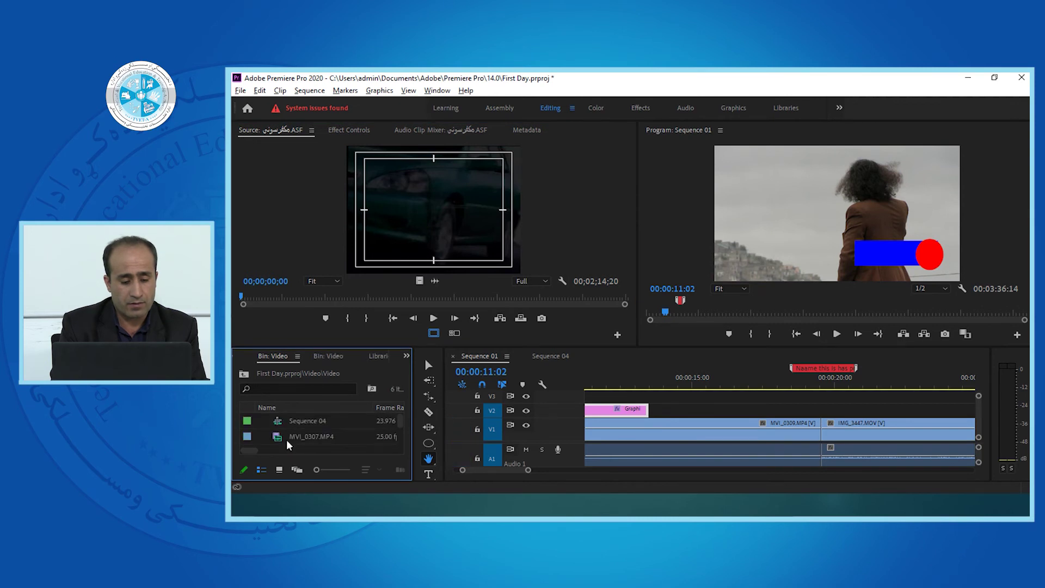
pyautogui.doubleClick(284, 437)
pyautogui.click(717, 381)
# Step: Activate the Zoom Tool, place the playhead at 00:00:17:01, and magnify the timeline over the MVI_0309.MP4 clip to frame level
pyautogui.hotkey('alt', 'Tab')
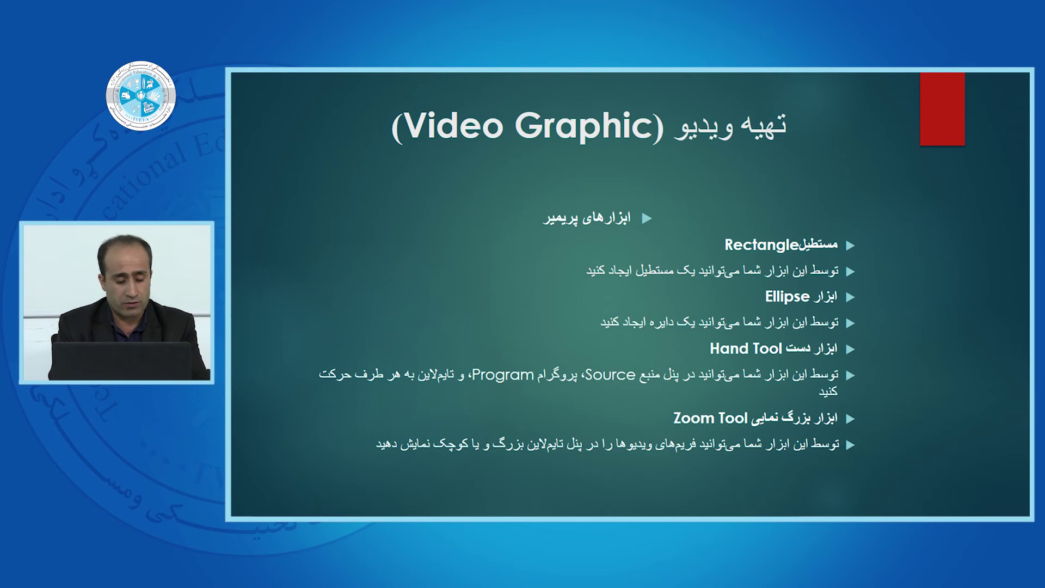
pyautogui.hotkey('alt', 'Tab')
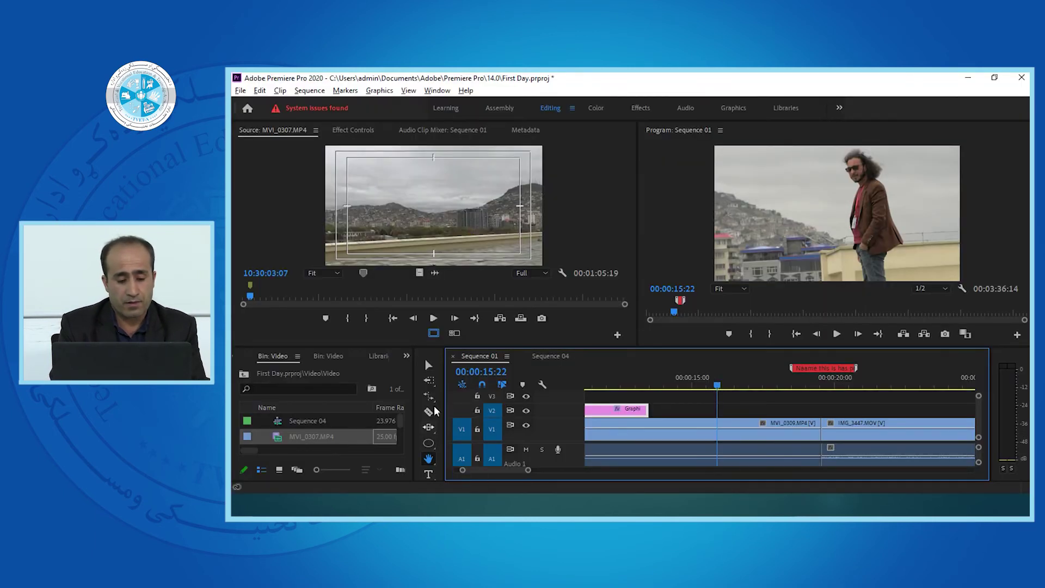
pyautogui.click(429, 461)
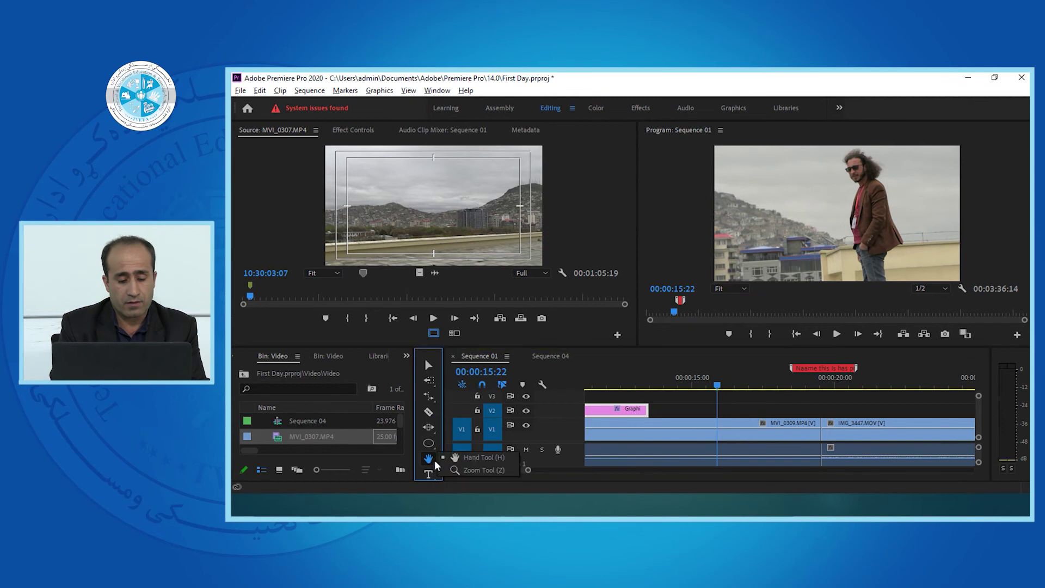
pyautogui.click(471, 469)
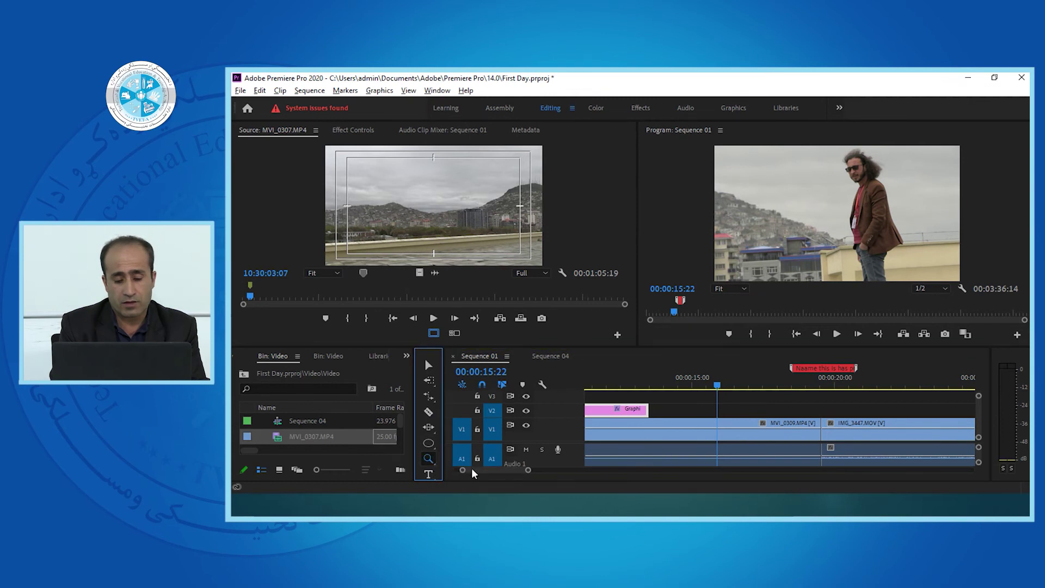
pyautogui.click(753, 370)
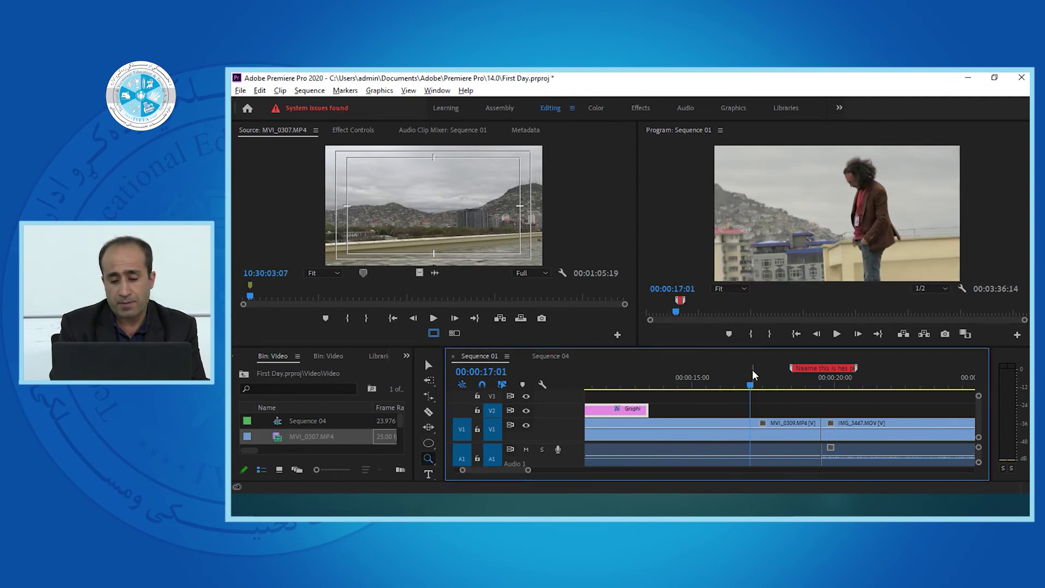
pyautogui.click(769, 430)
pyautogui.click(768, 429)
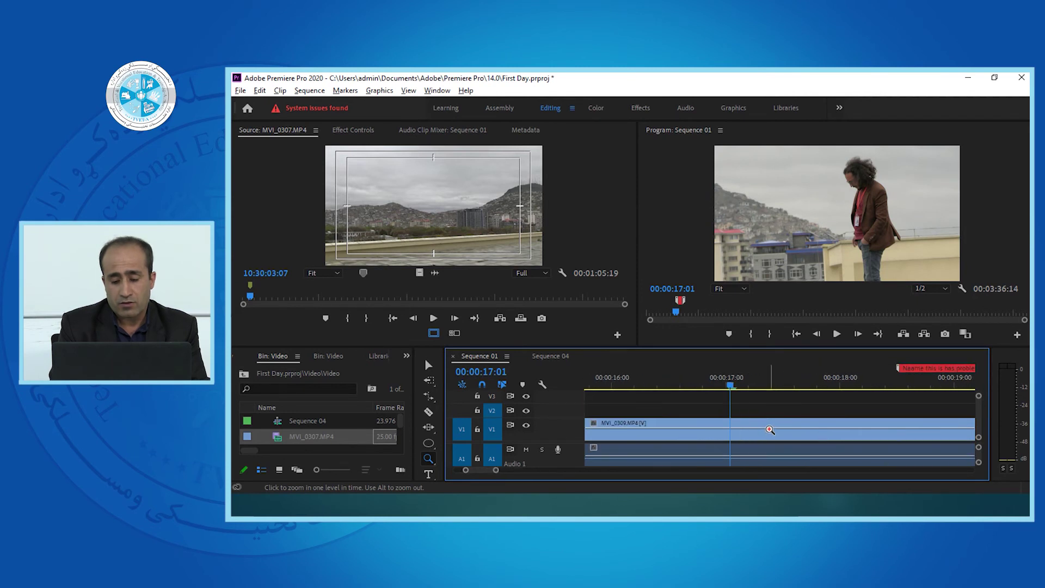
pyautogui.click(770, 429)
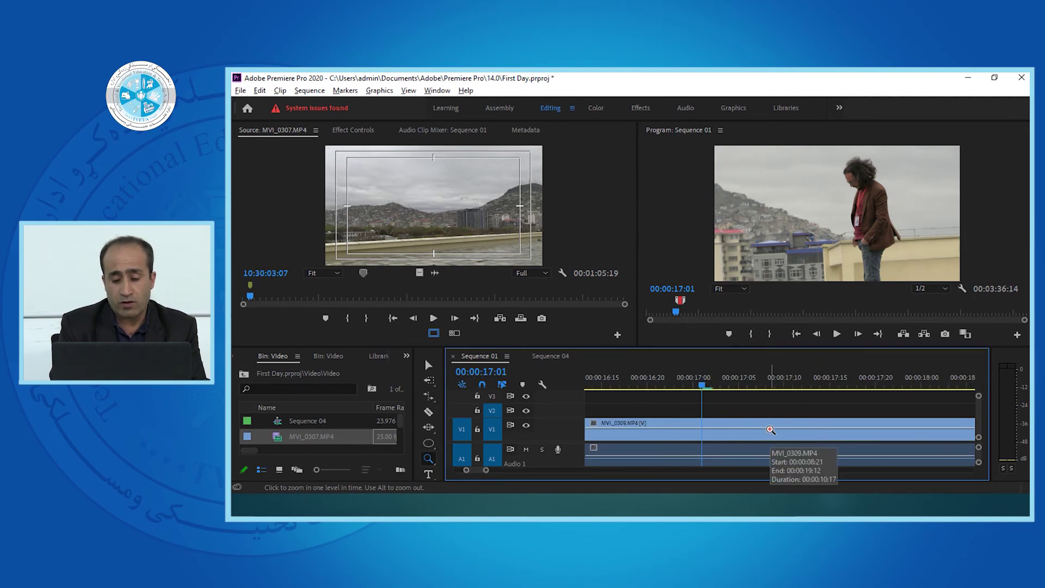
pyautogui.click(770, 429)
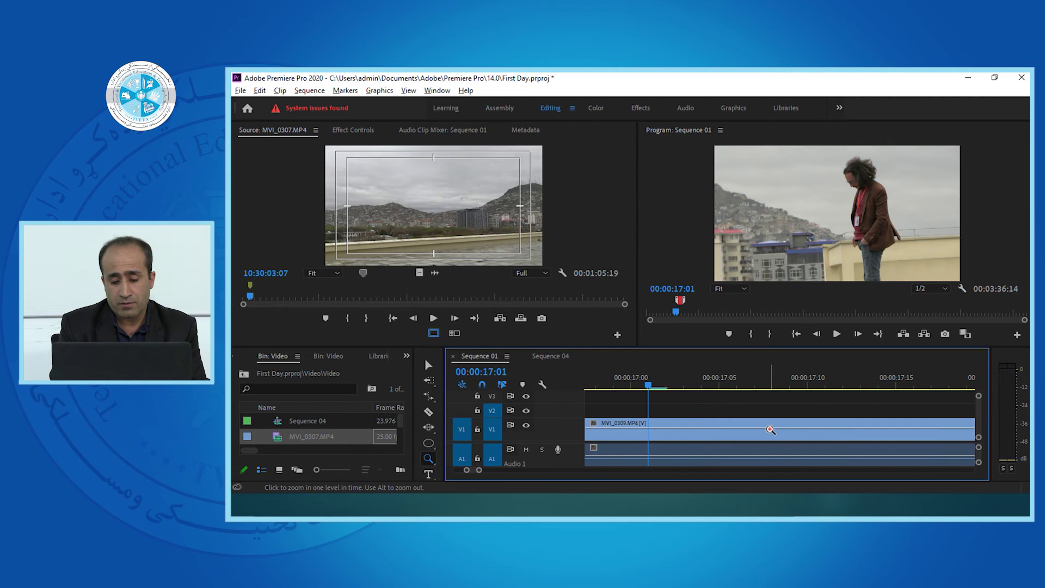
# Step: Step the playhead frame by frame through the magnified MVI_0309.MP4 clip to 00:00:17:14
pyautogui.click(767, 386)
pyautogui.press('Right')
pyautogui.press('Right')
pyautogui.press('Right')
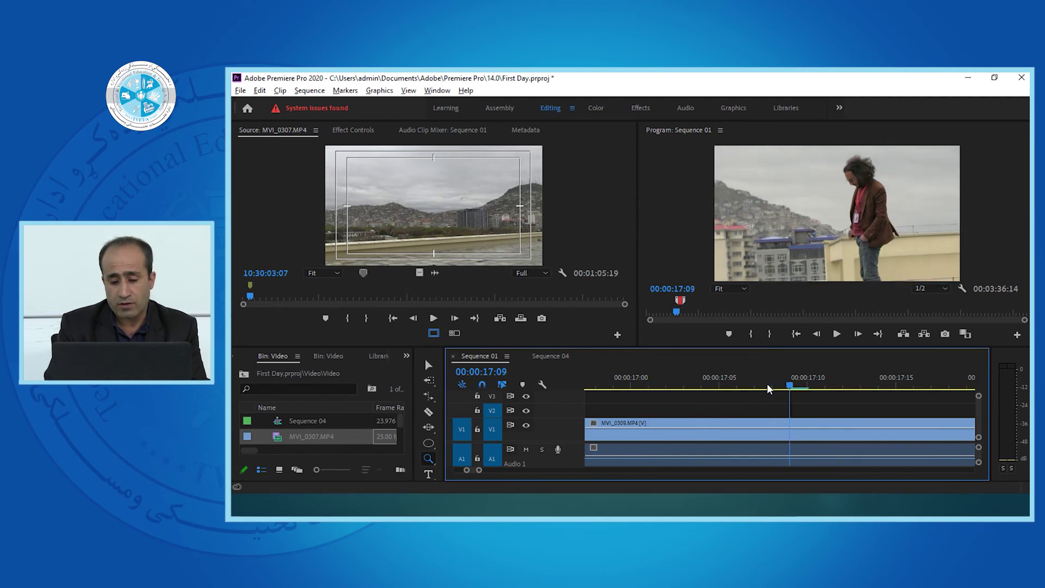
pyautogui.press('Right')
pyautogui.press('Right')
pyautogui.press('Right')
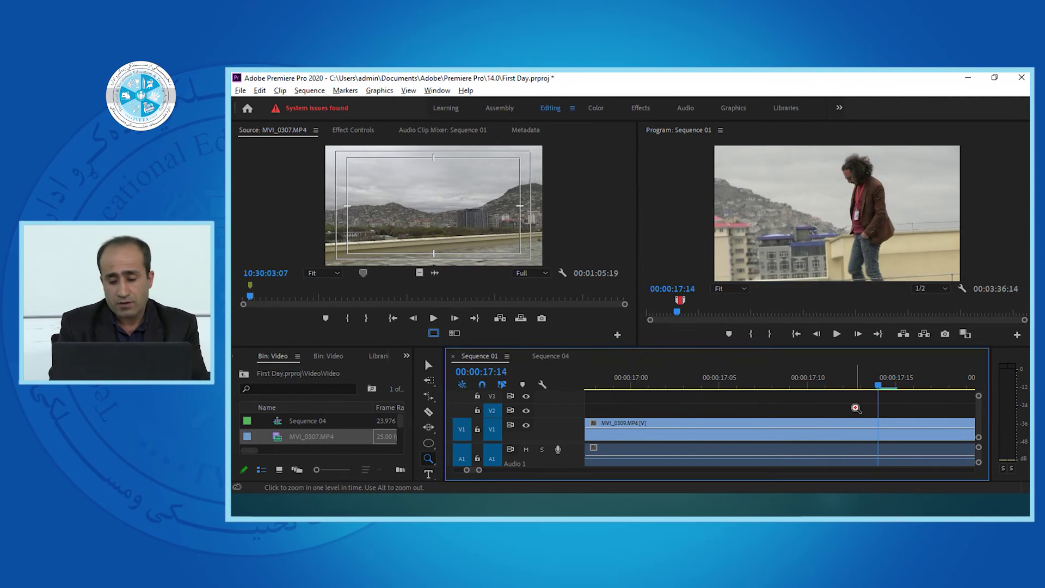
# Step: Zoom the timeline out with the Zoom Tool to show all the clips, and play the sequence briefly
pyautogui.keyDown('alt'); pyautogui.click(855, 408); pyautogui.keyUp('alt')
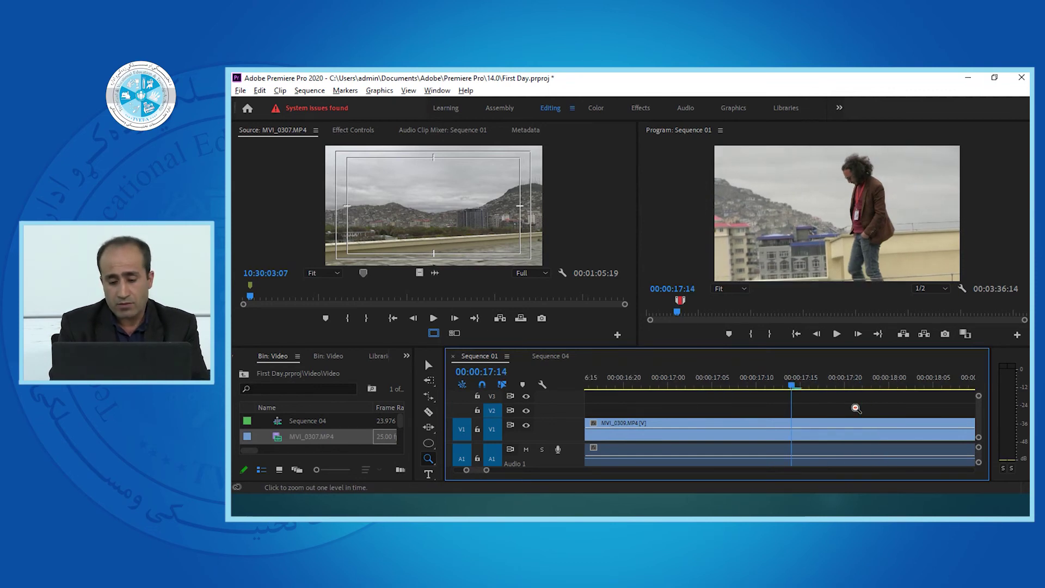
pyautogui.keyDown('alt'); pyautogui.click(855, 408); pyautogui.keyUp('alt')
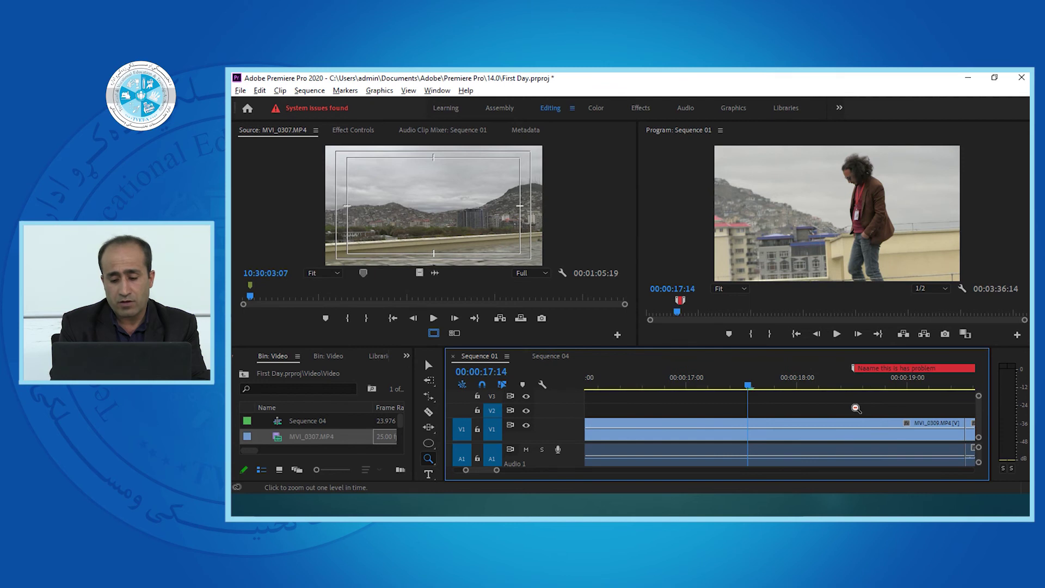
pyautogui.keyDown('alt'); pyautogui.click(814, 437); pyautogui.keyUp('alt')
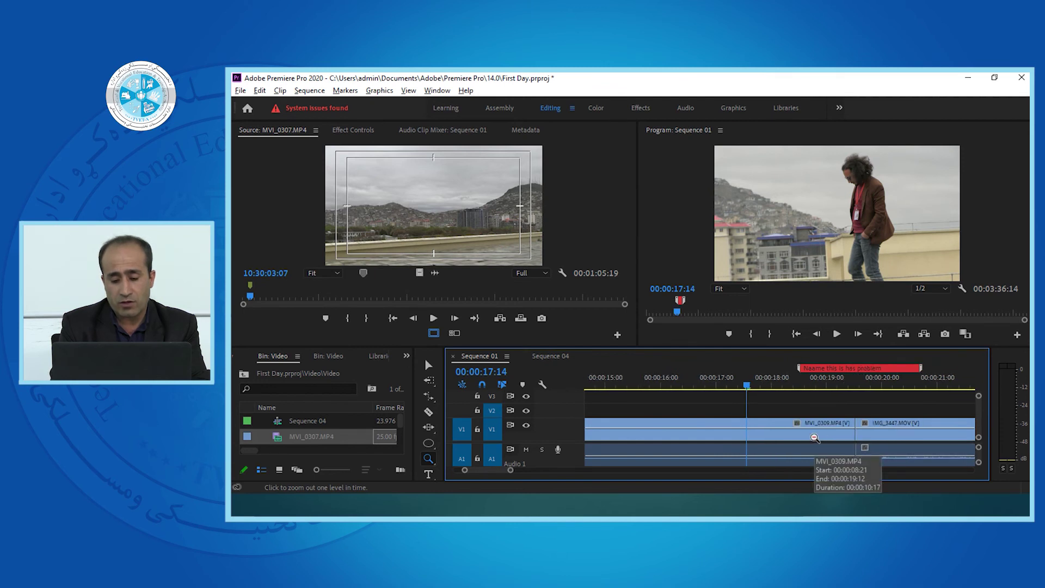
pyautogui.keyDown('alt'); pyautogui.click(814, 437); pyautogui.keyUp('alt')
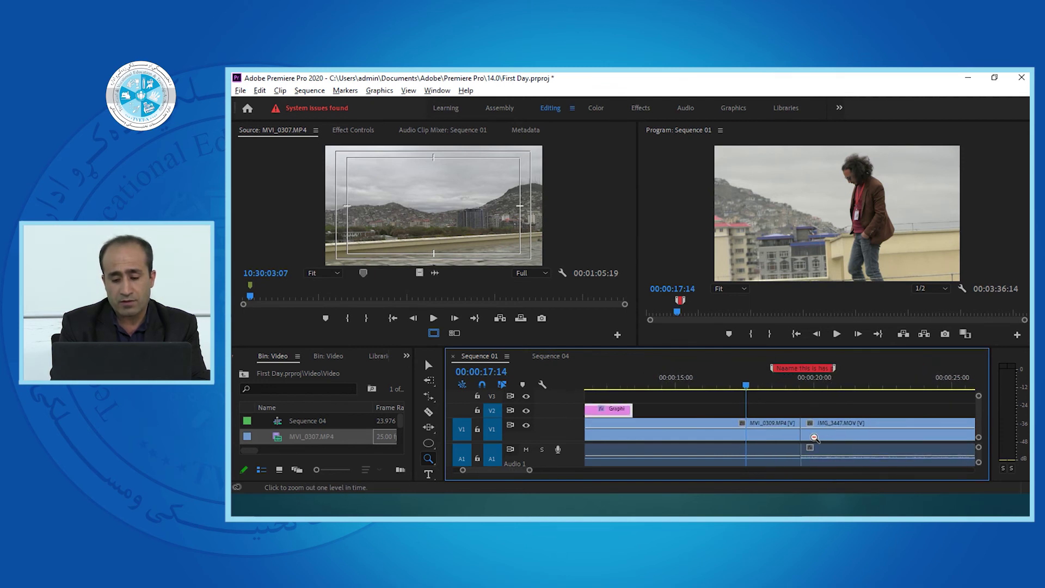
pyautogui.keyDown('alt'); pyautogui.click(814, 437); pyautogui.keyUp('alt')
pyautogui.keyDown('alt'); pyautogui.click(814, 437); pyautogui.keyUp('alt')
pyautogui.press('space')
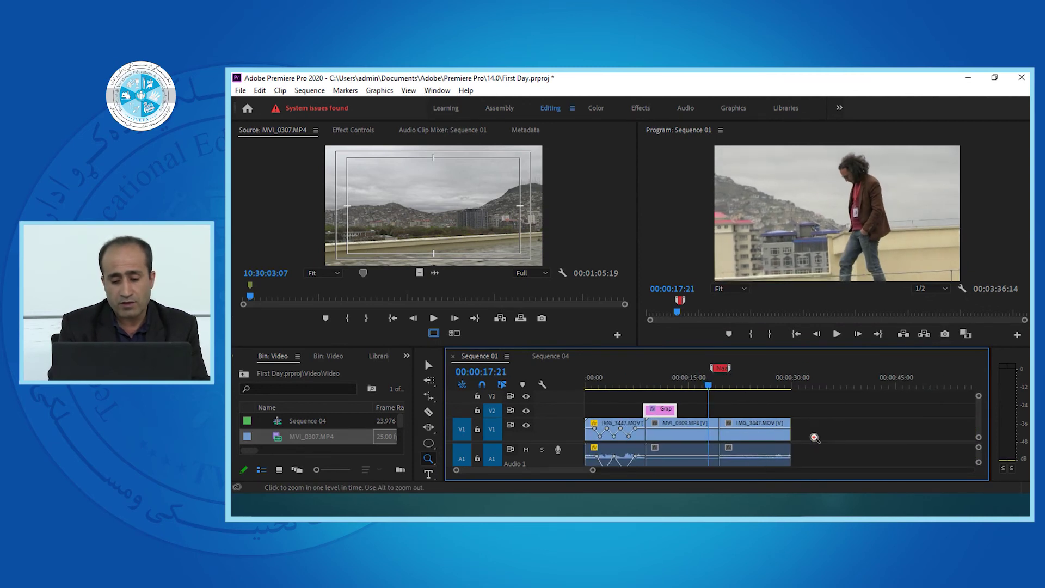
# Step: Switch to the Selection Tool, place the playhead at 00:00:16:16, and zoom the timeline in around it by three levels
pyautogui.press('v')
pyautogui.click(701, 385)
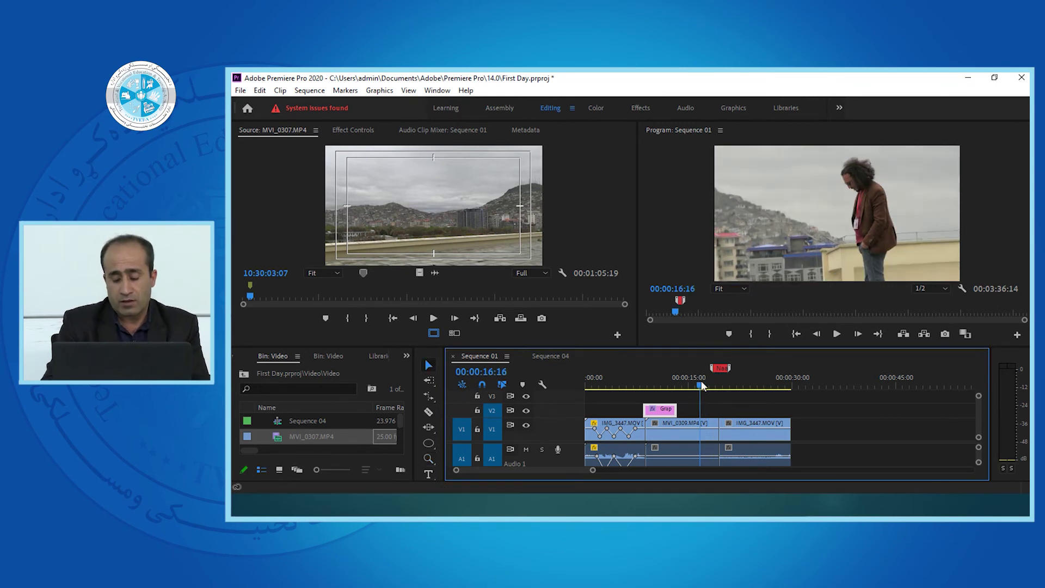
pyautogui.press('=')
pyautogui.press('=')
pyautogui.press('=')
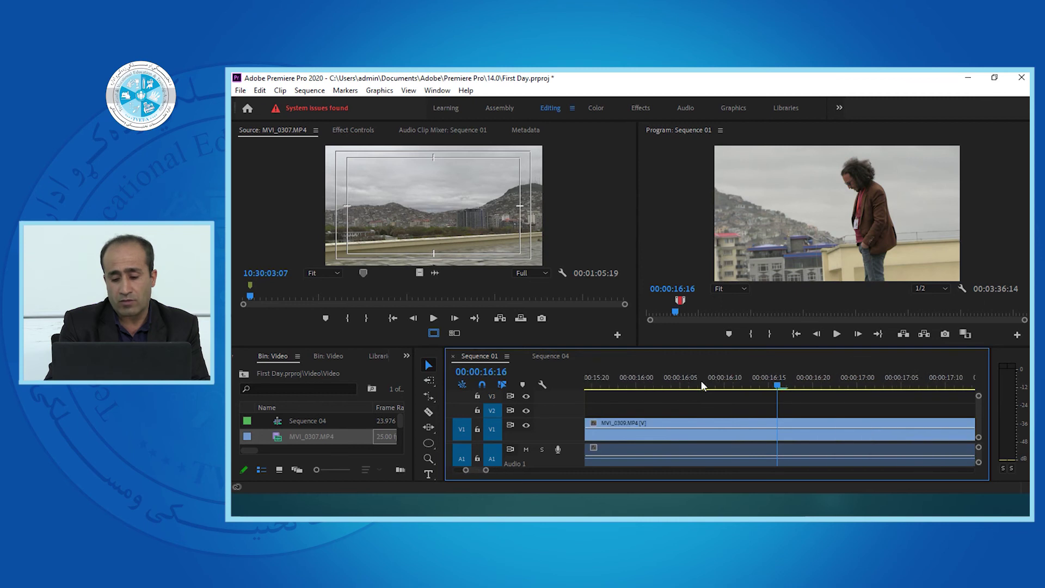
# Step: Zoom the timeline out to fit the whole sequence, and save the project
pyautogui.press('-')
pyautogui.press('-')
pyautogui.press('-')
pyautogui.press('-')
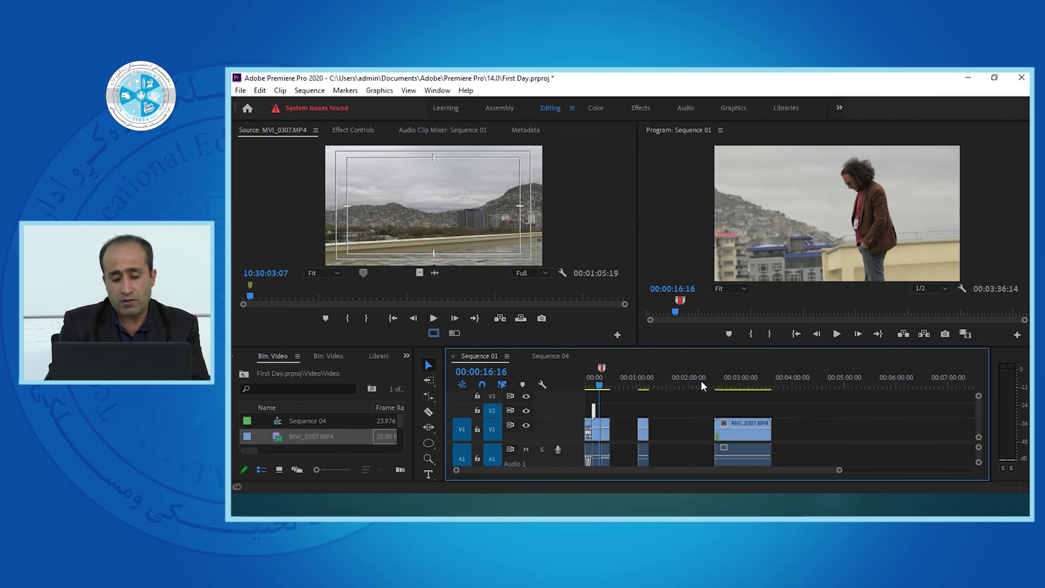
pyautogui.press('\\')
pyautogui.press('\\')
pyautogui.hotkey('ctrl', 's')
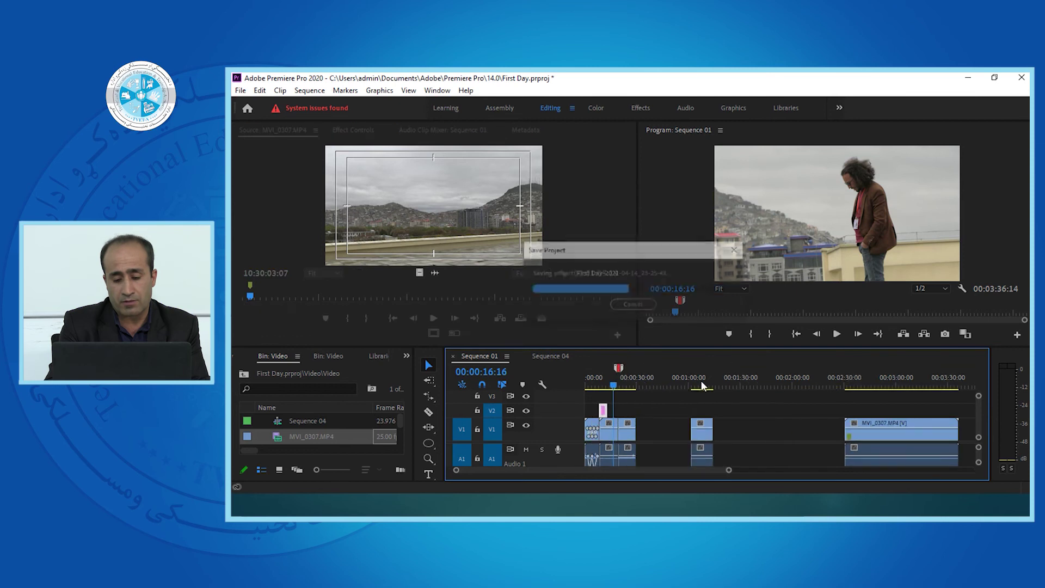
# Step: Zoom the timeline in by four levels and place the playhead at 00:00:19:07, near the end of the MVI_0309.MP4 clip
pyautogui.press('=')
pyautogui.press('=')
pyautogui.press('=')
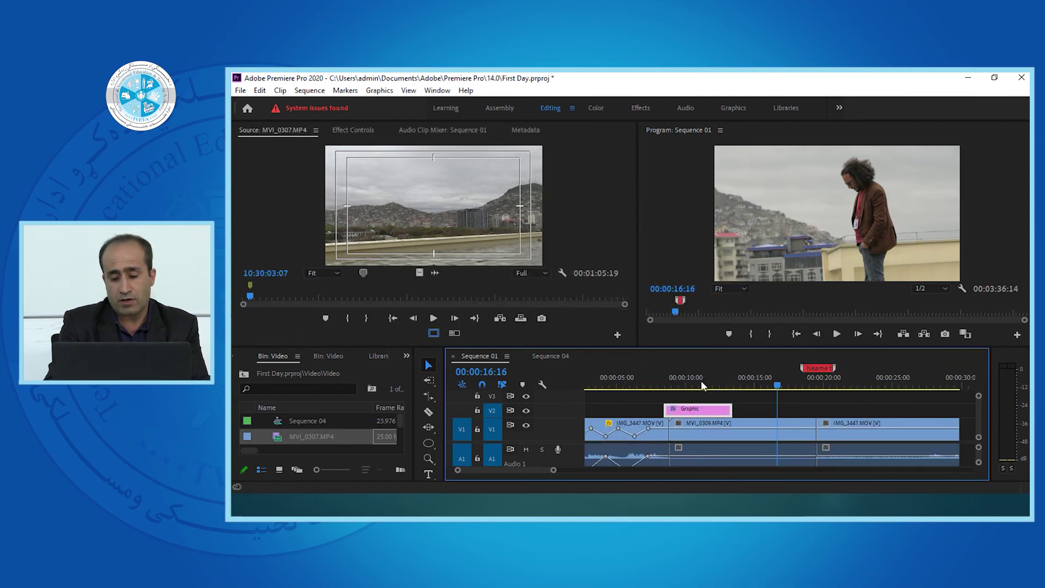
pyautogui.press('=')
pyautogui.press('space')
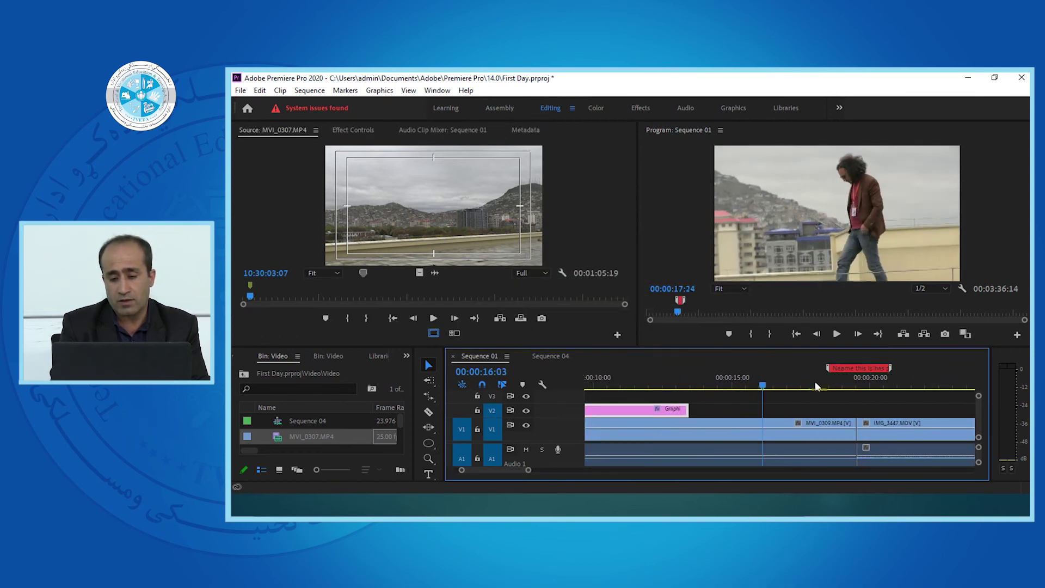
pyautogui.click(851, 387)
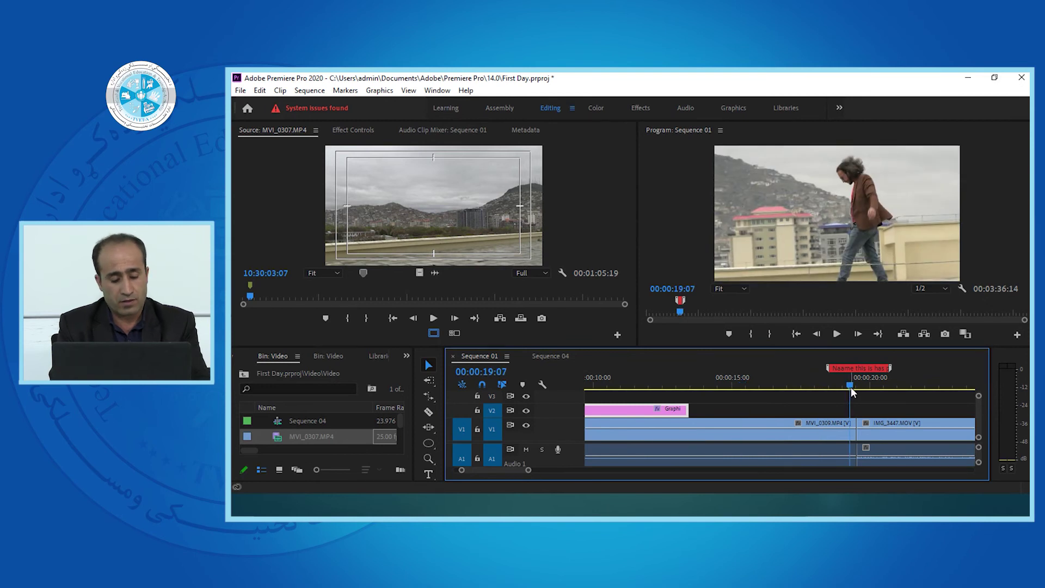
pyautogui.hotkey('alt', 'Tab')
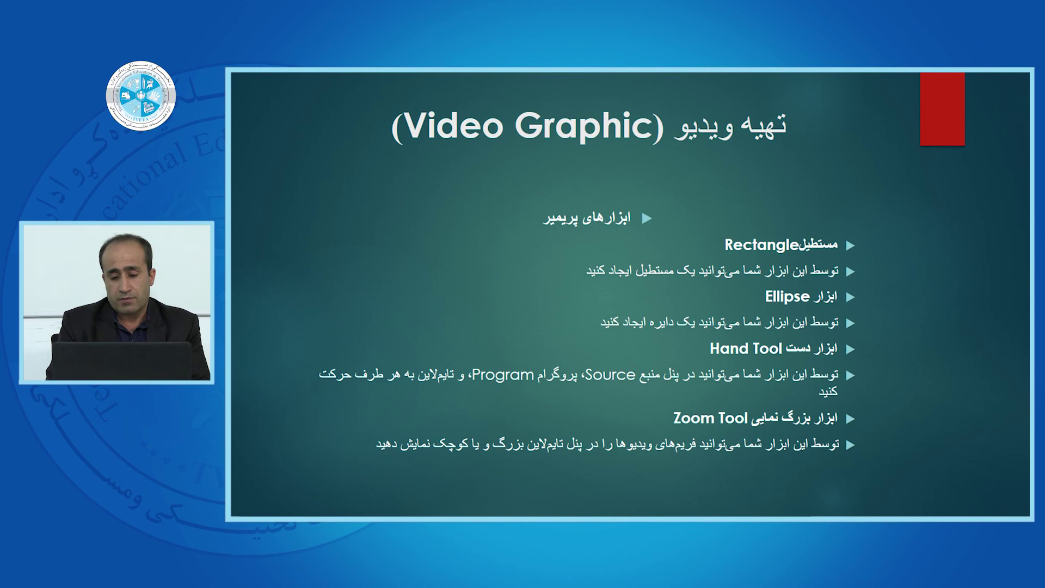
pyautogui.press('Right')
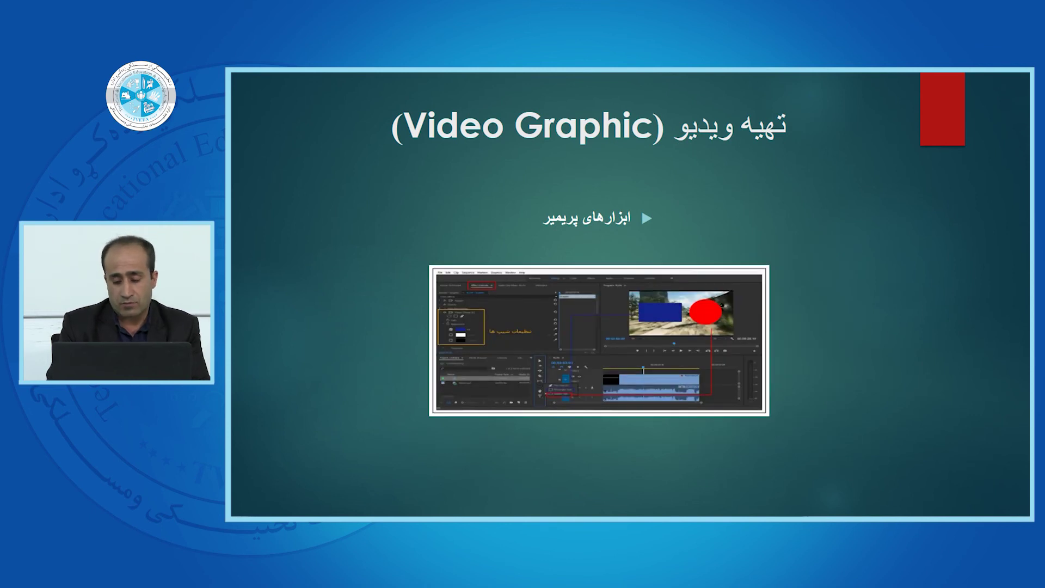
pyautogui.click(563, 354)
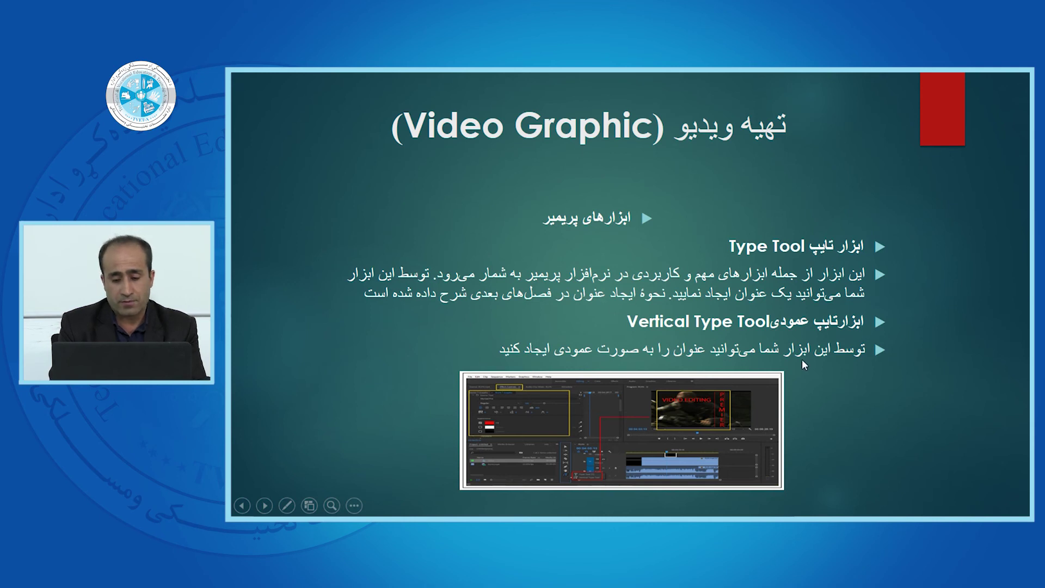
pyautogui.hotkey('alt', 'Tab')
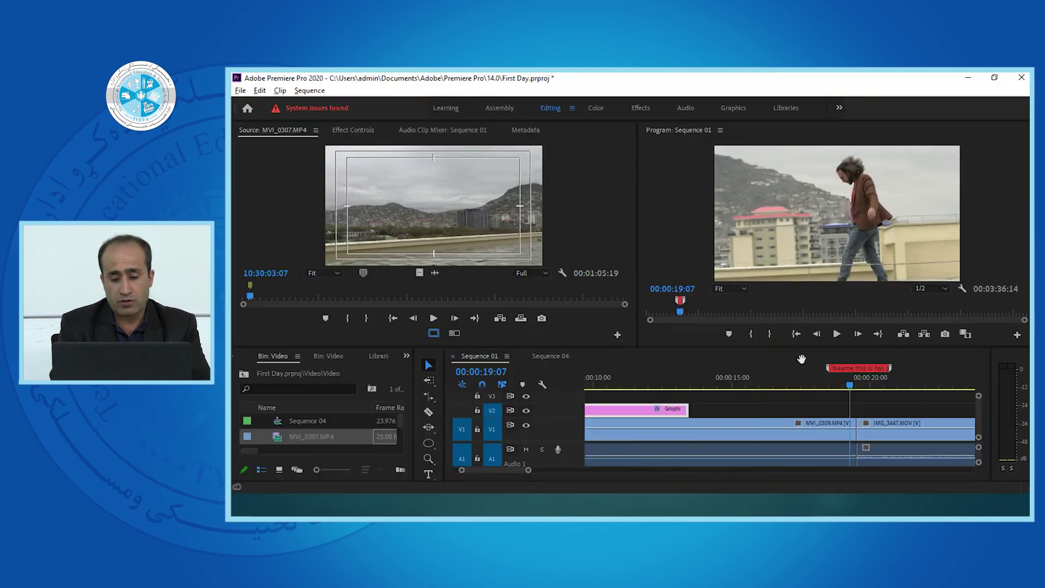
# Step: Add the horizontal title "This boy is good person" near the upper edge of the program picture with the Type Tool
pyautogui.click(429, 474)
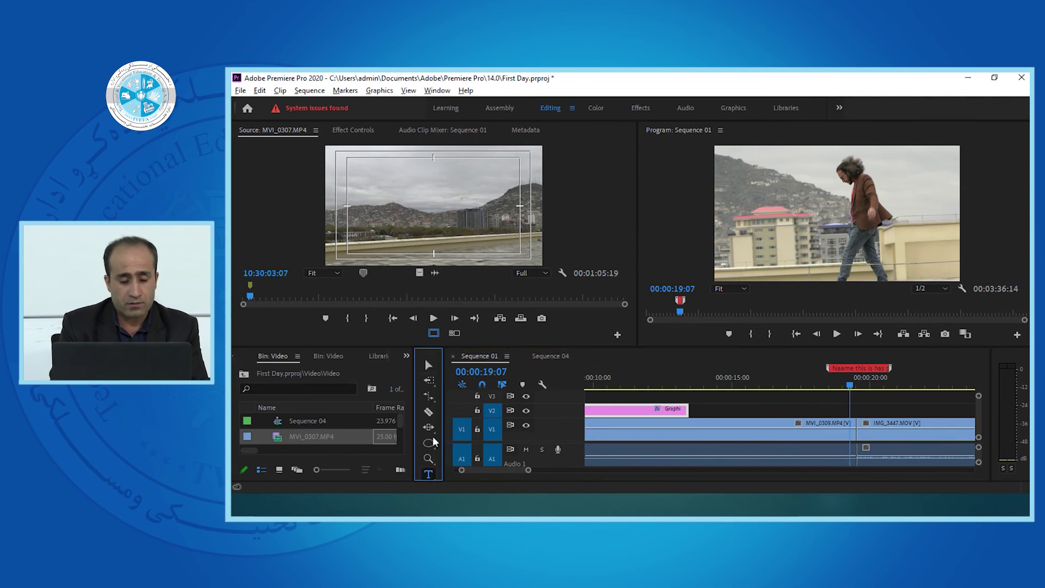
pyautogui.click(429, 473)
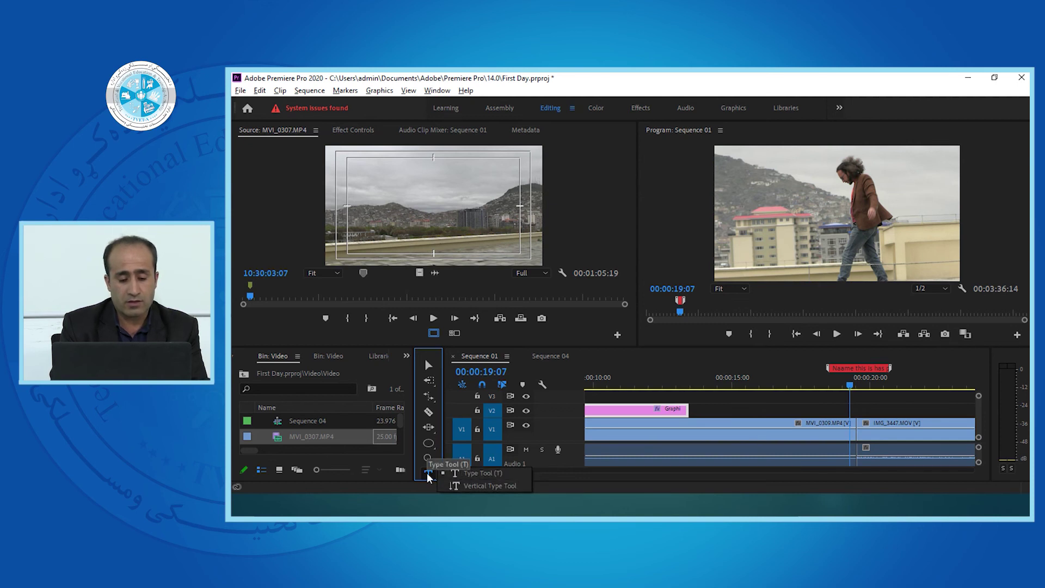
pyautogui.click(762, 172)
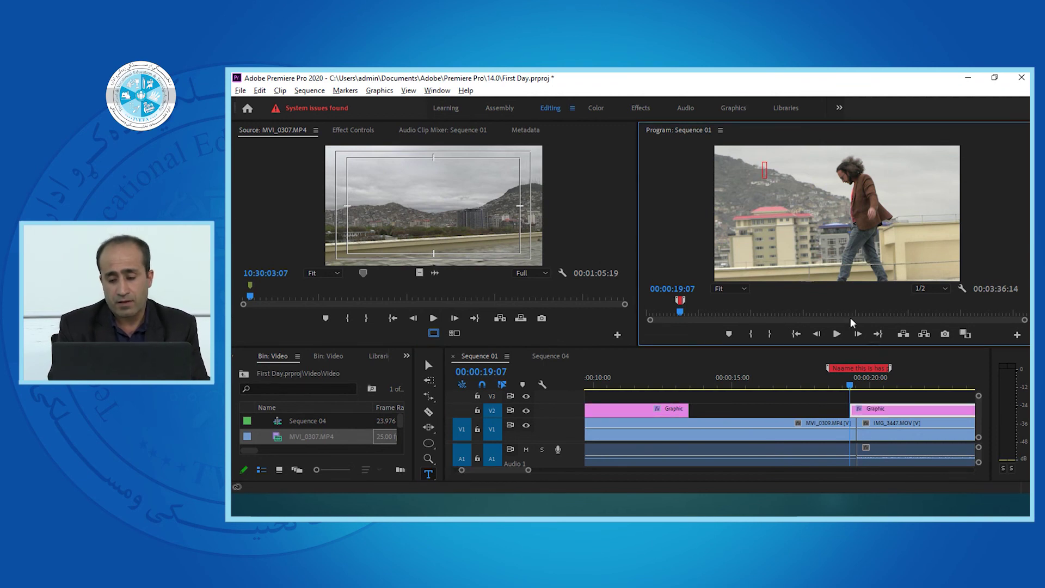
pyautogui.click(900, 410)
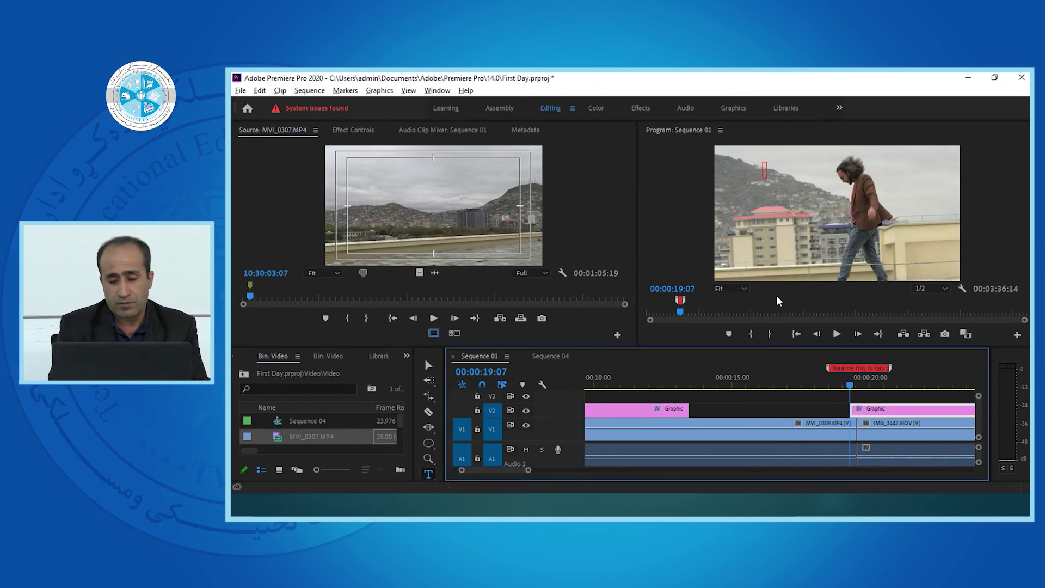
pyautogui.click(764, 169)
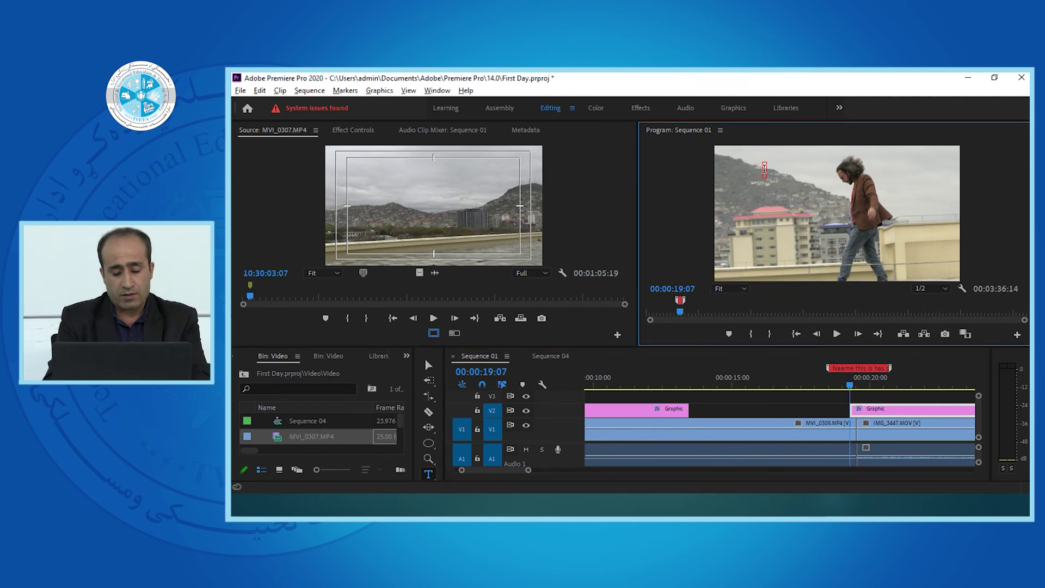
pyautogui.write('This')
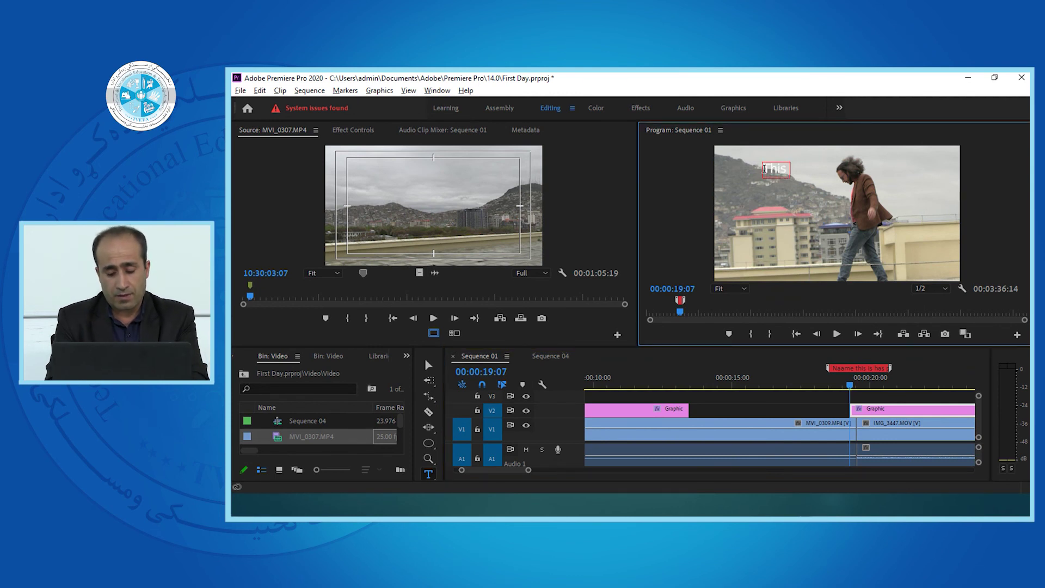
pyautogui.write(' to')
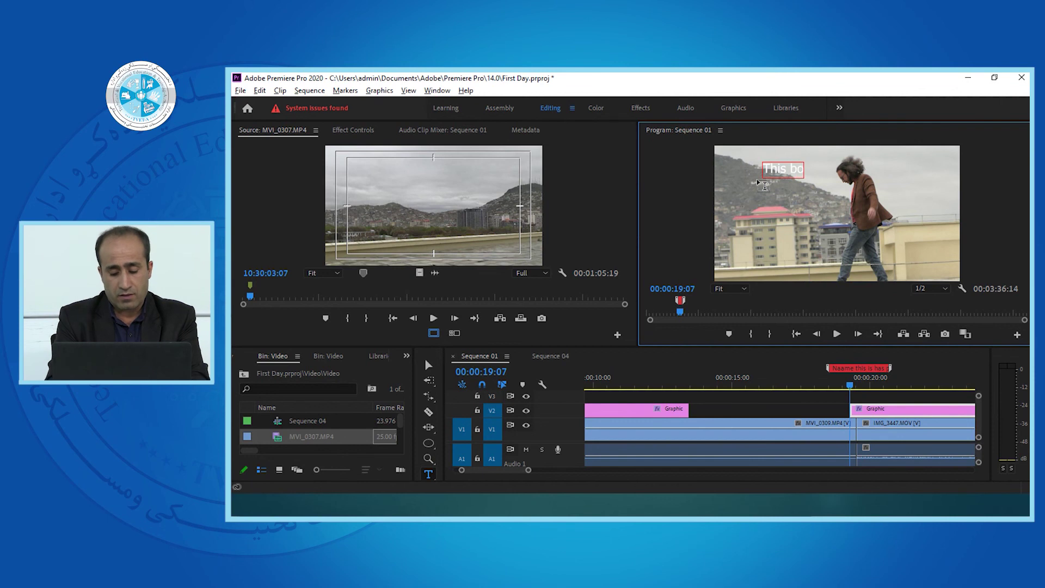
pyautogui.write('y is goo')
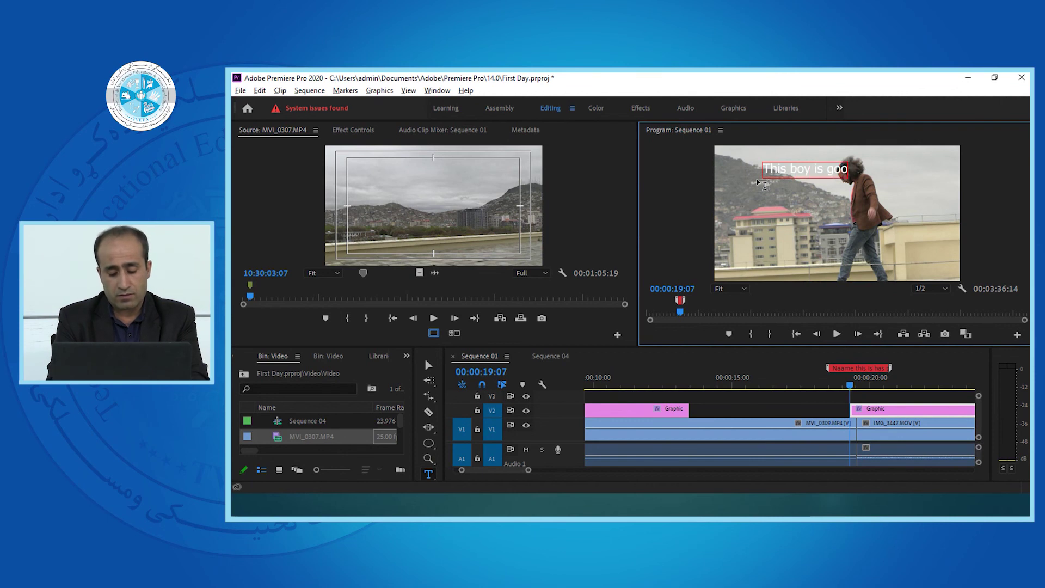
pyautogui.write('d person')
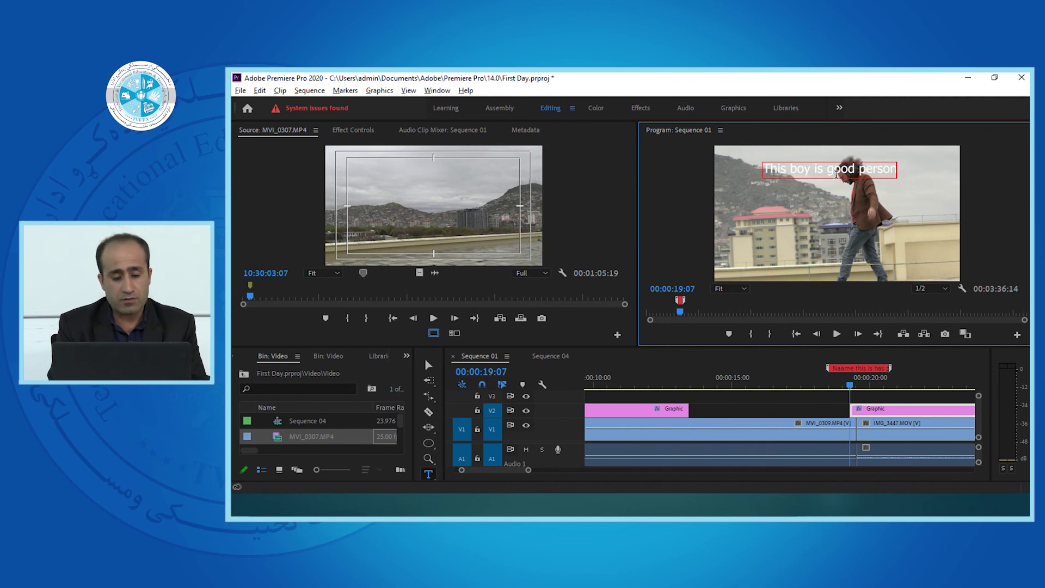
# Step: Expand the "This boy is good person" text layer in Effect Controls and bring its Appearance settings into view
pyautogui.click(354, 130)
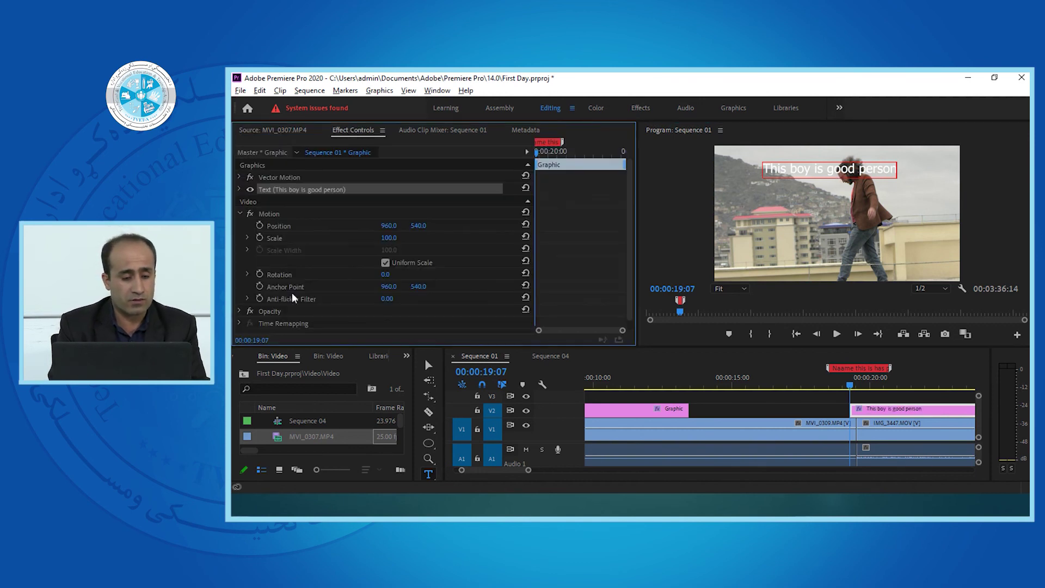
pyautogui.click(240, 189)
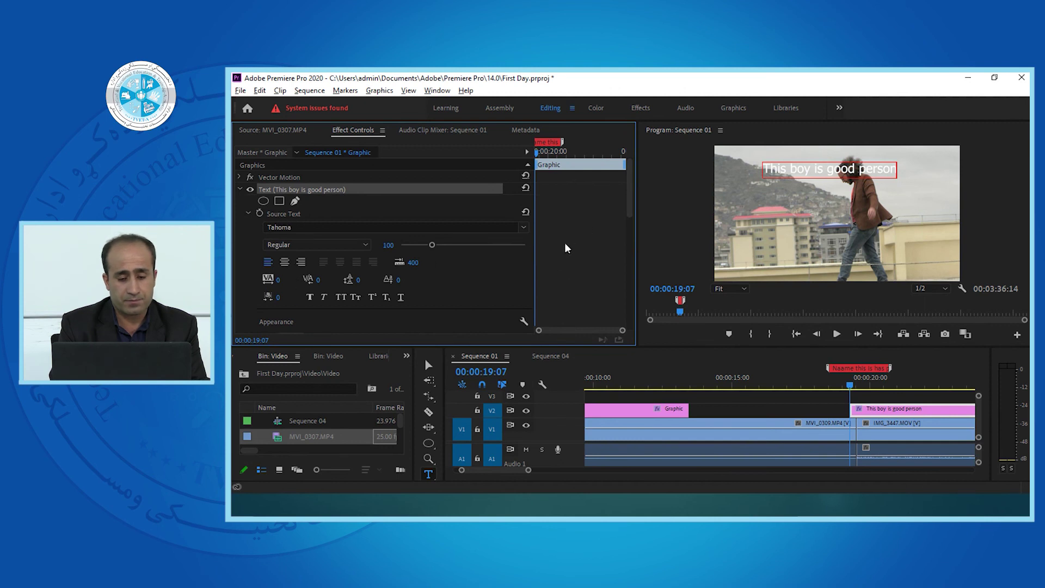
pyautogui.moveTo(629, 197); pyautogui.dragTo(742, 157)
# Step: Try to change the title's fill colour to black without selecting its characters
pyautogui.click(296, 207)
pyautogui.click(754, 206)
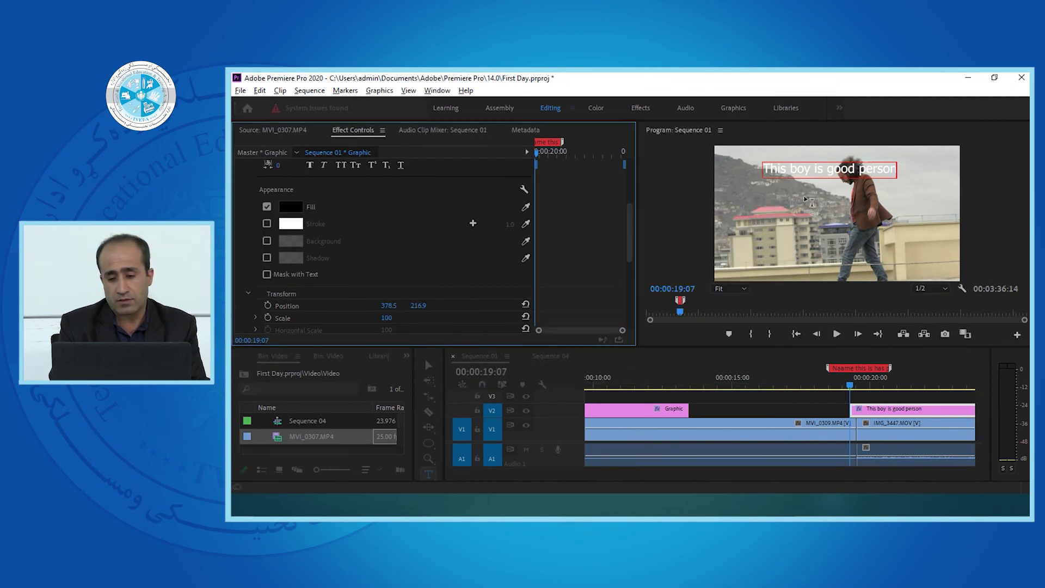
pyautogui.click(850, 164)
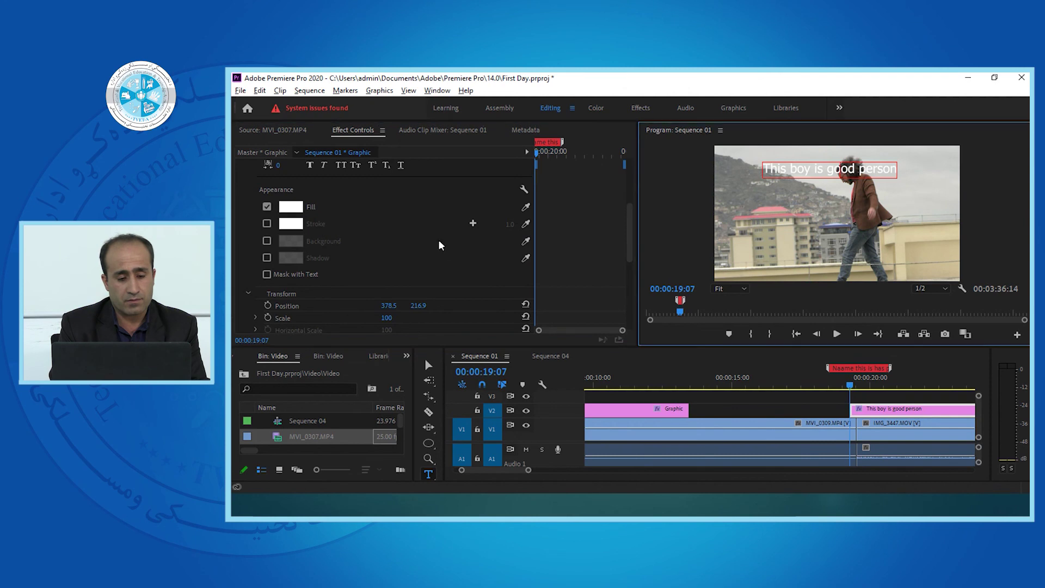
pyautogui.click(290, 206)
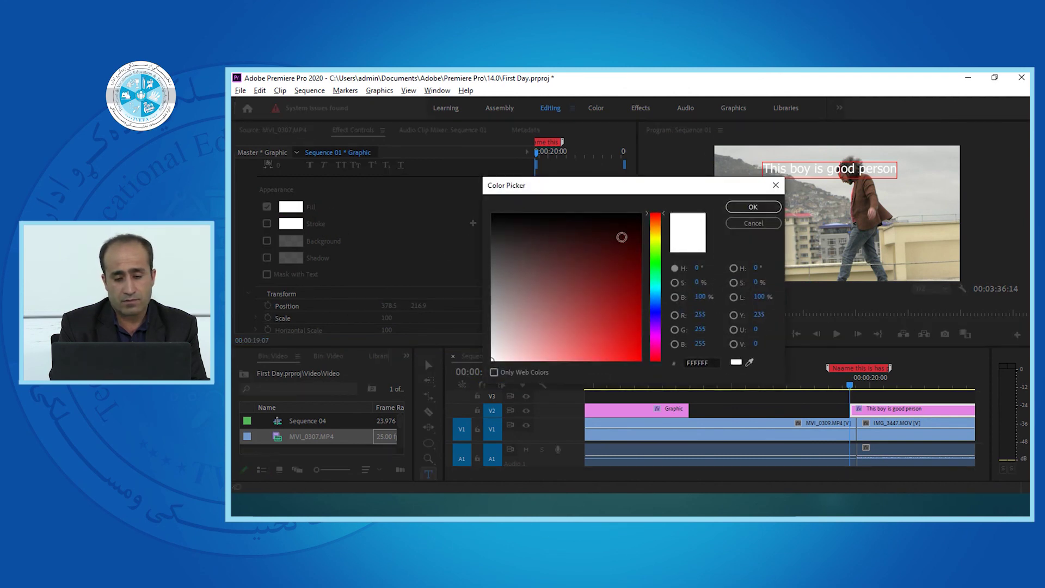
pyautogui.click(640, 213)
pyautogui.click(753, 207)
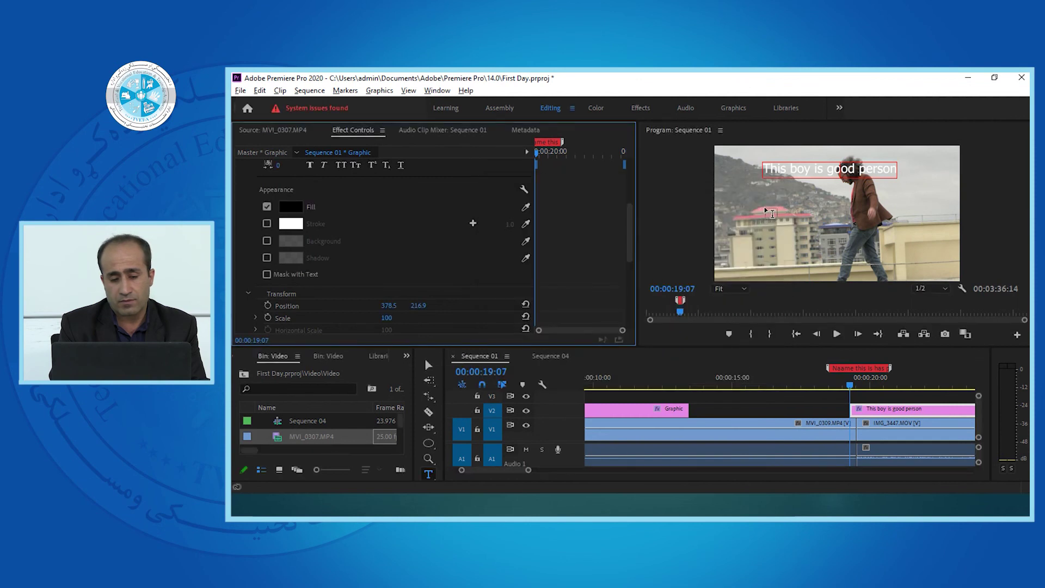
pyautogui.click(896, 410)
# Step: Select all characters of the "This boy is good person" title, set their fill to black (000000), and collapse the layer's properties
pyautogui.click(825, 171)
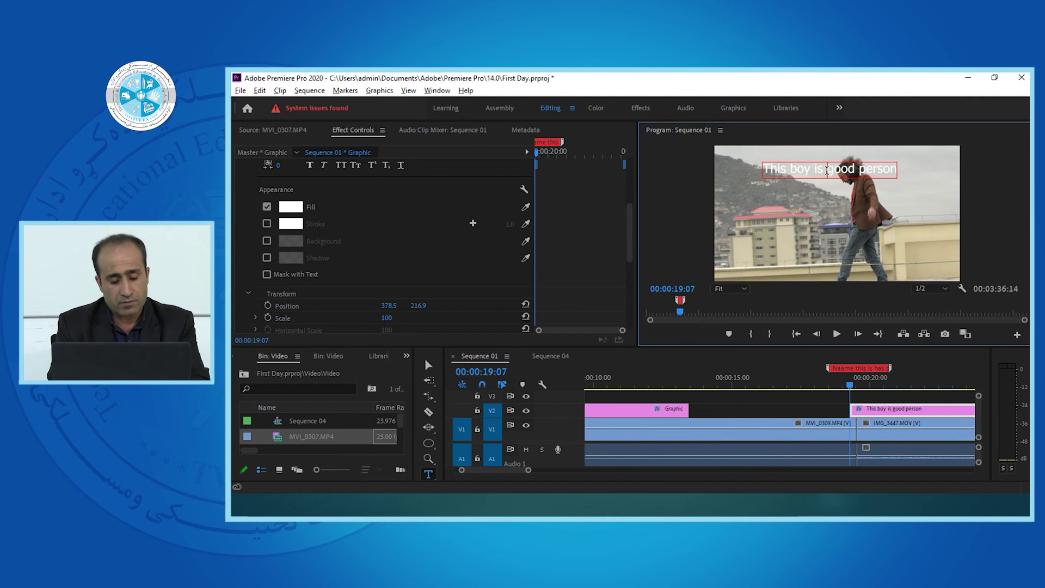
pyautogui.hotkey('ctrl', 'a')
pyautogui.click(291, 209)
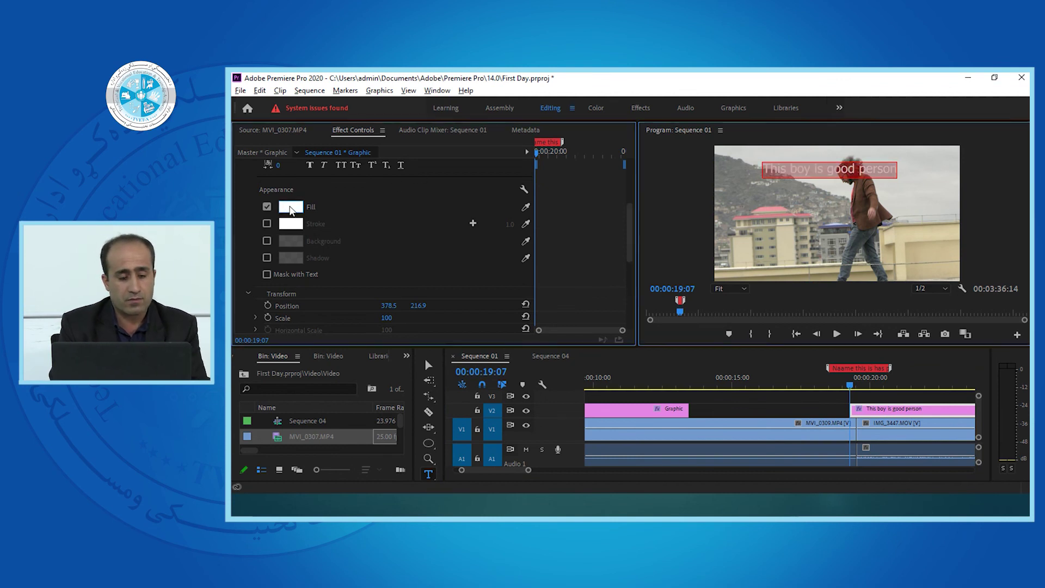
pyautogui.click(641, 213)
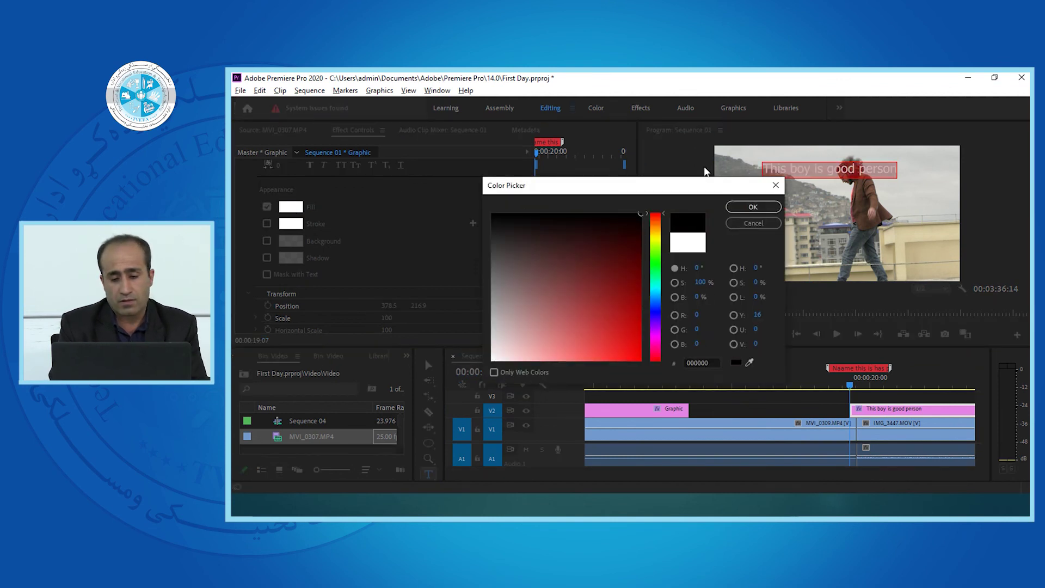
pyautogui.click(754, 207)
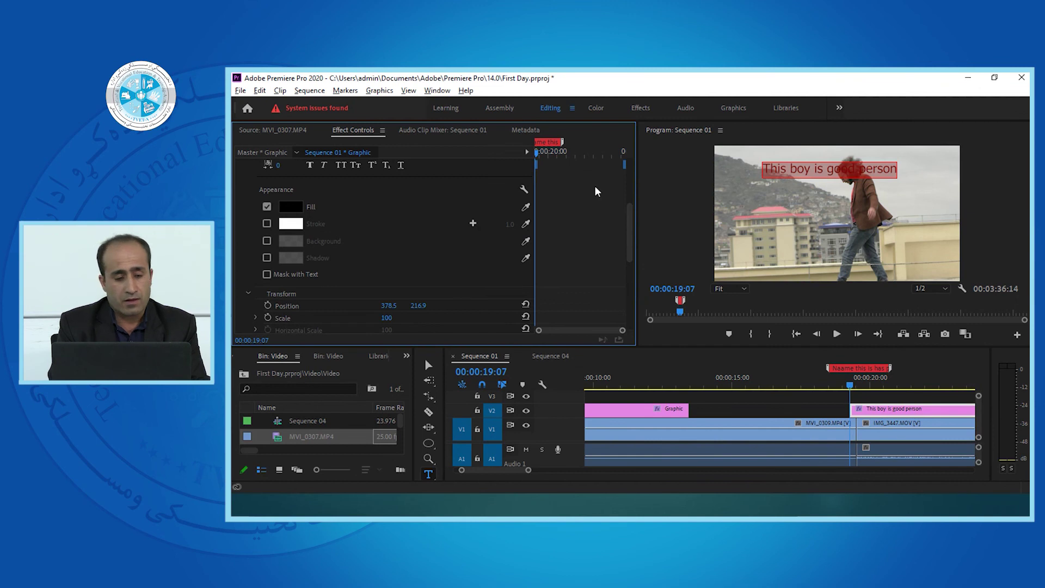
pyautogui.scroll(5, 625, 230)
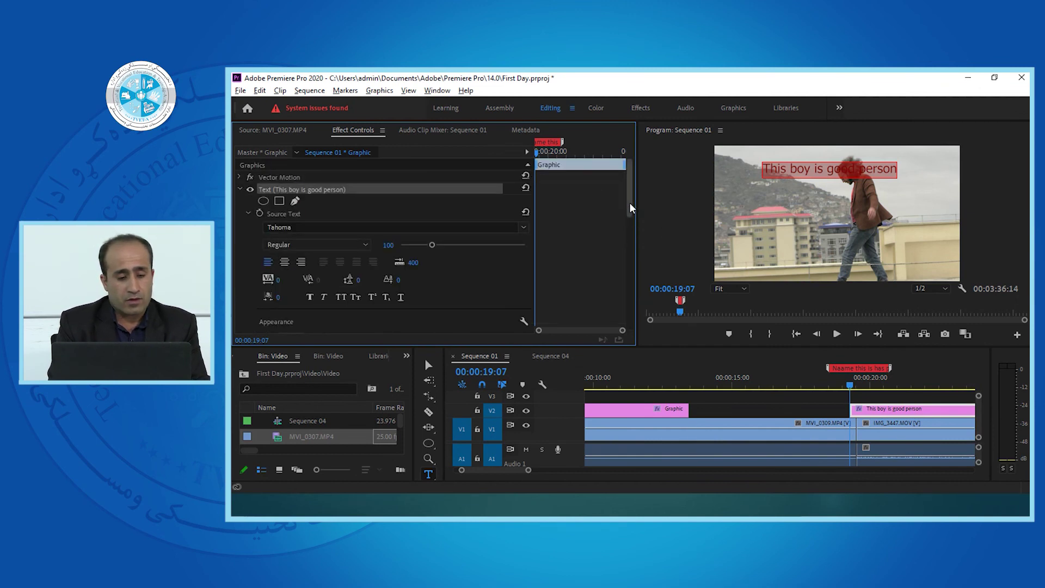
pyautogui.click(239, 189)
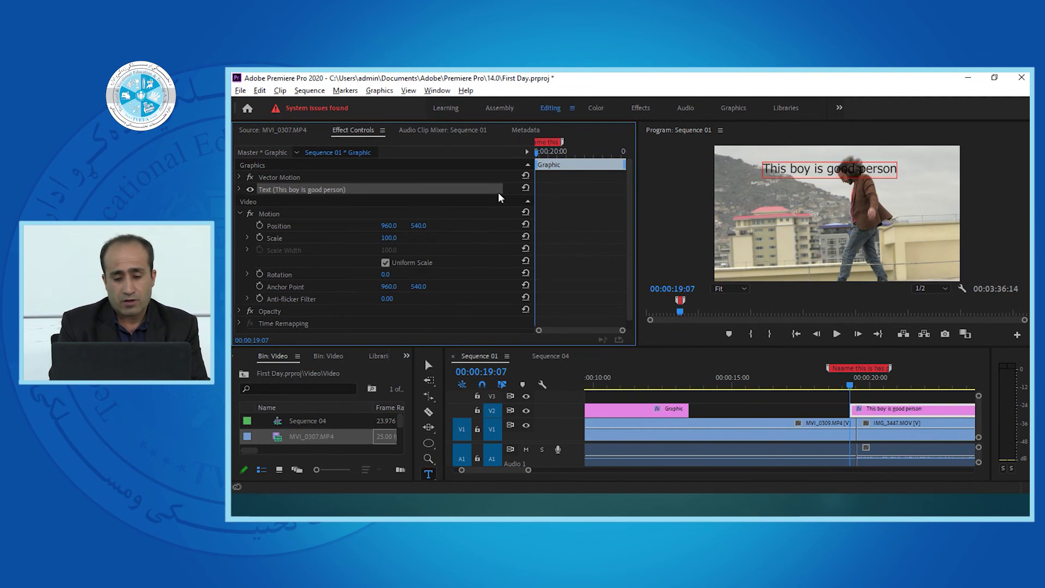
# Step: Add the vertical title "this boy" beside the walking man in the program picture with the Vertical Type Tool
pyautogui.click(428, 474)
pyautogui.click(428, 475)
pyautogui.click(473, 487)
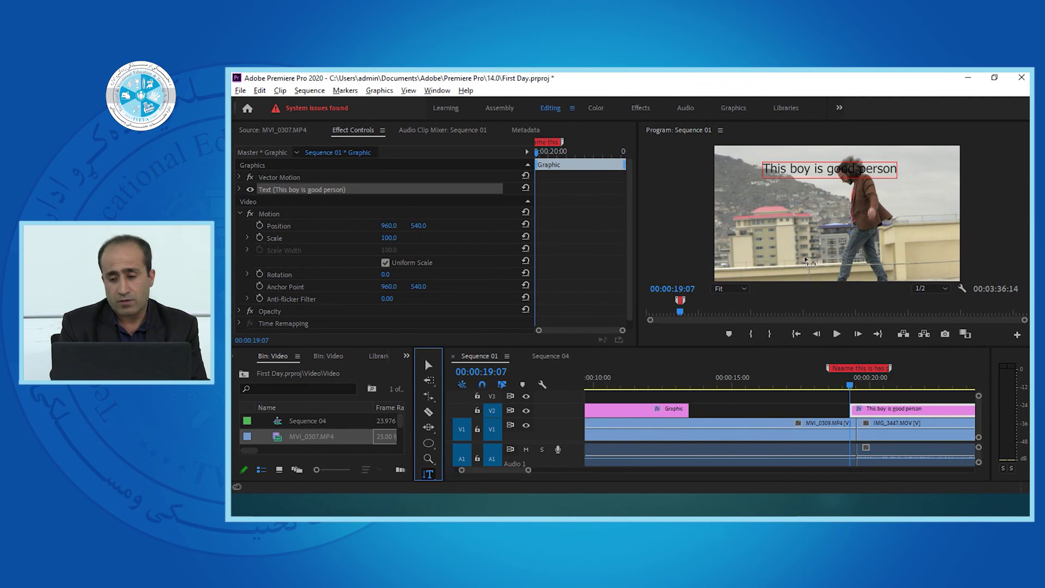
pyautogui.click(918, 172)
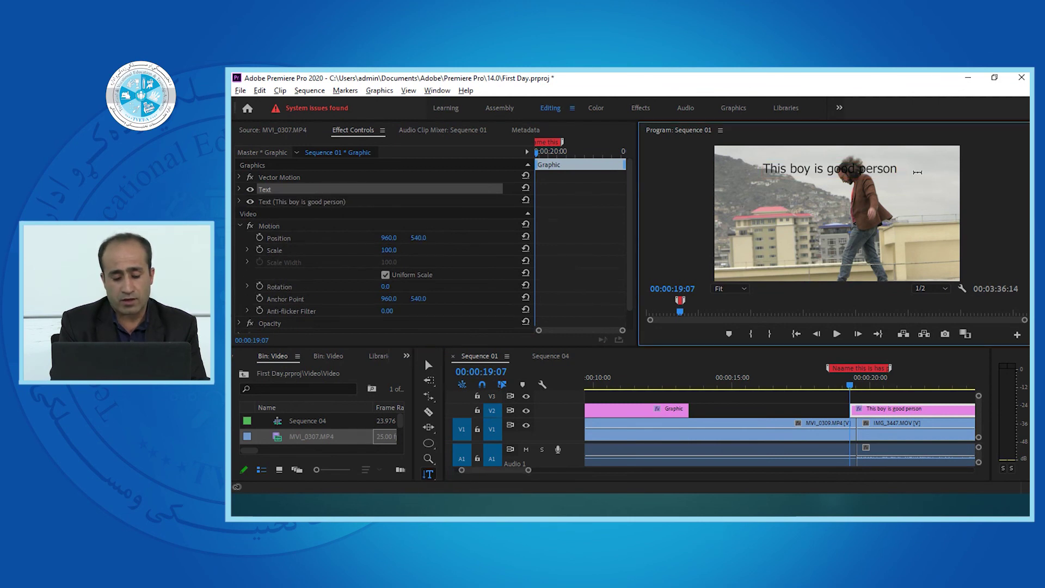
pyautogui.write('this')
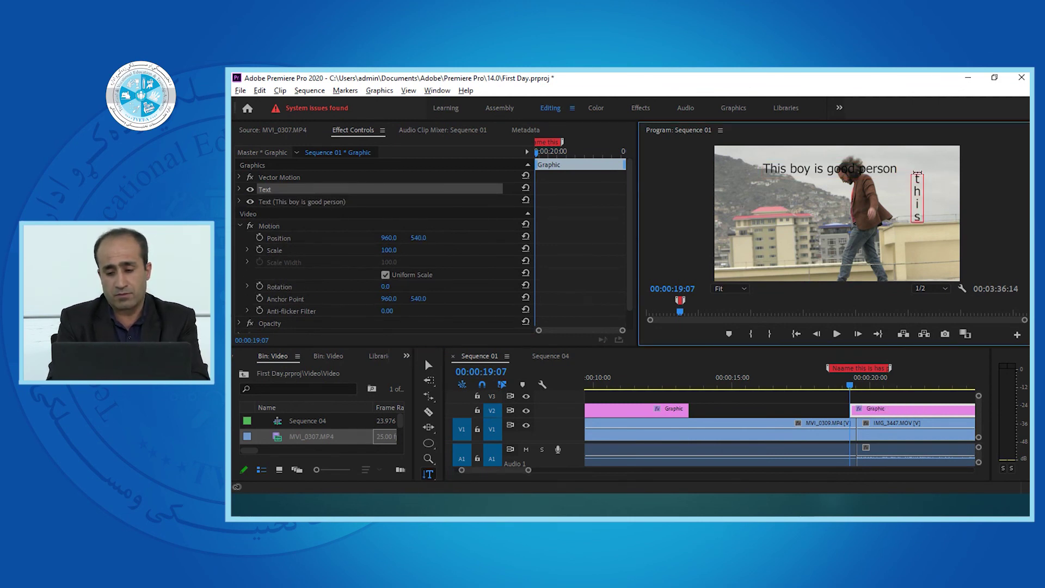
pyautogui.write(' boy')
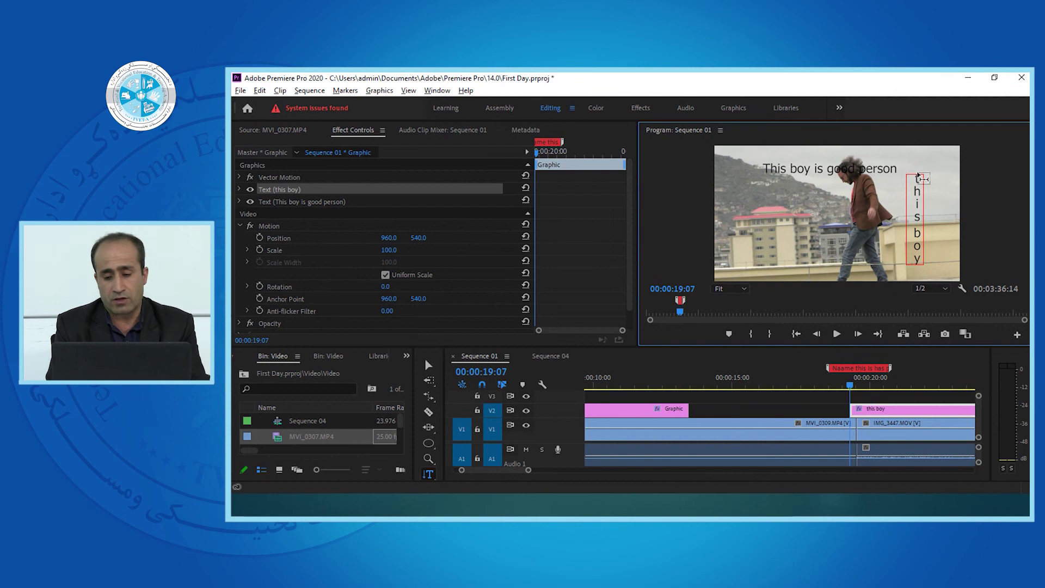
pyautogui.hotkey('alt', 'Tab')
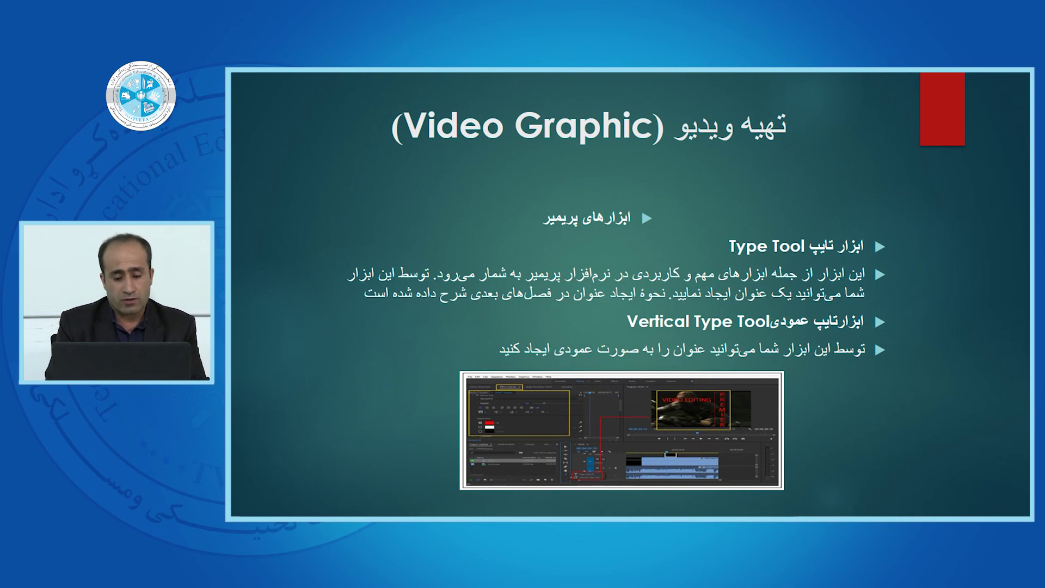
pyautogui.press('Right')
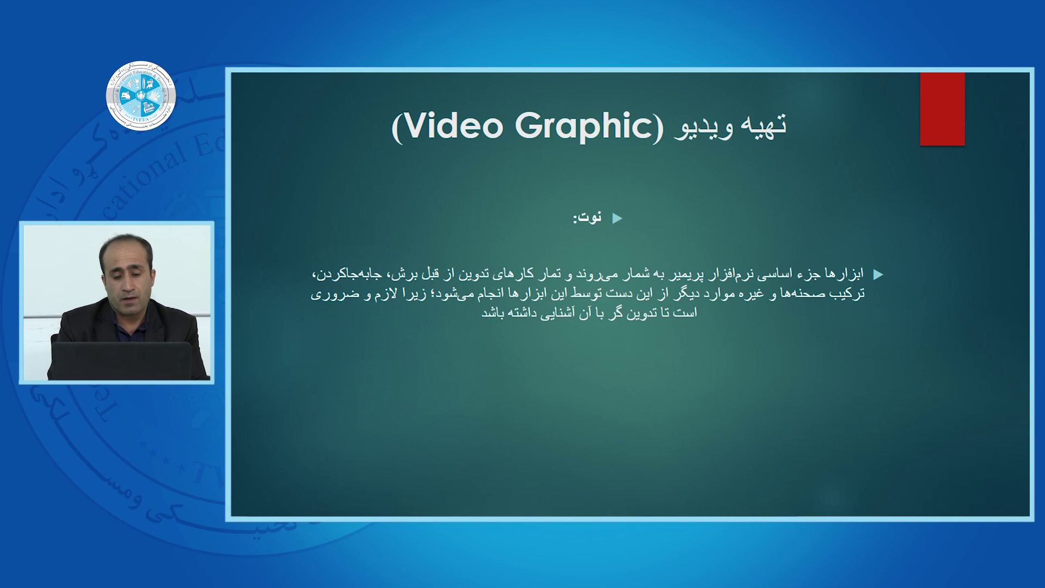